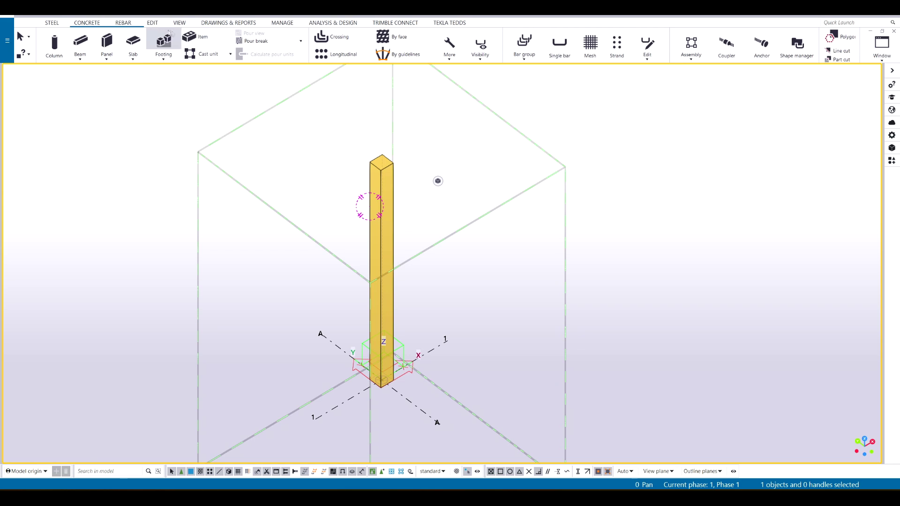
scroll(409, 197, up, 4)
middle_drag(389, 230, 371, 147)
scroll(340, 179, down, 2)
ctrl+middle_drag(340, 179, 375, 179)
scroll(394, 111, down, 3)
scroll(348, 302, up, 4)
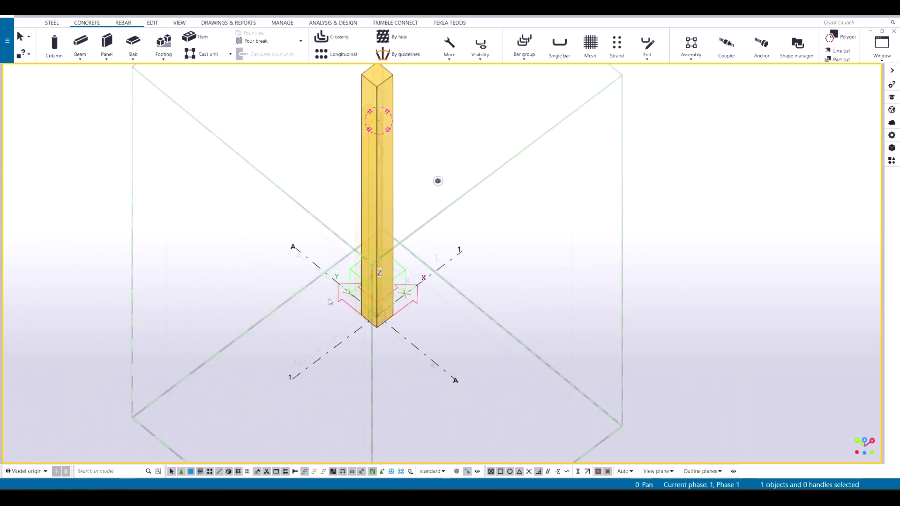
scroll(474, 398, down, 3)
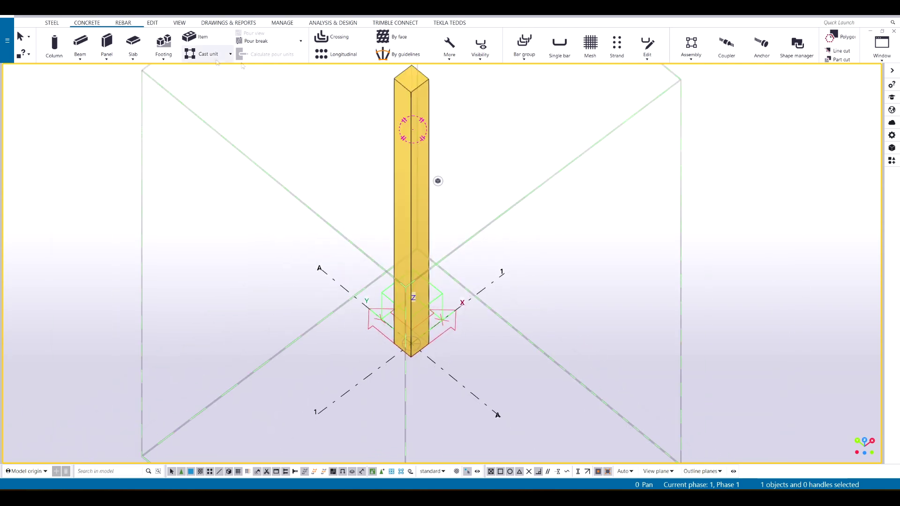
click(186, 24)
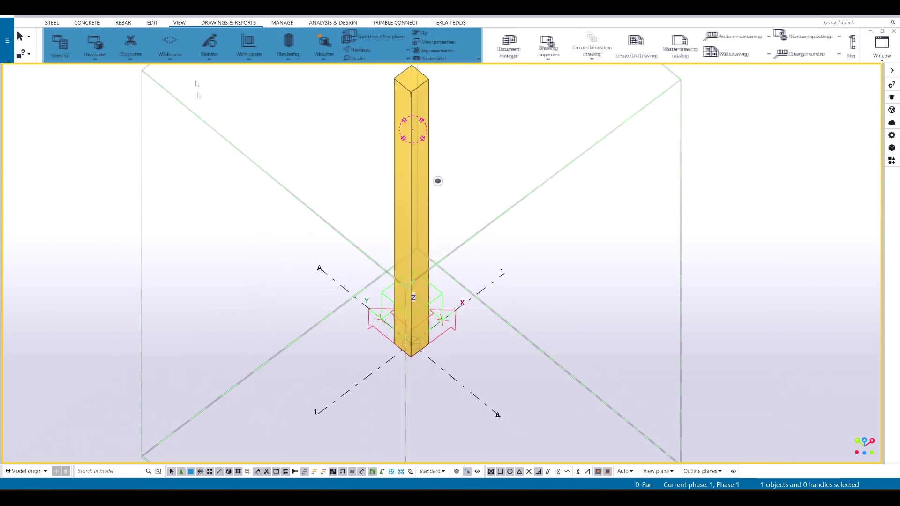
click(246, 47)
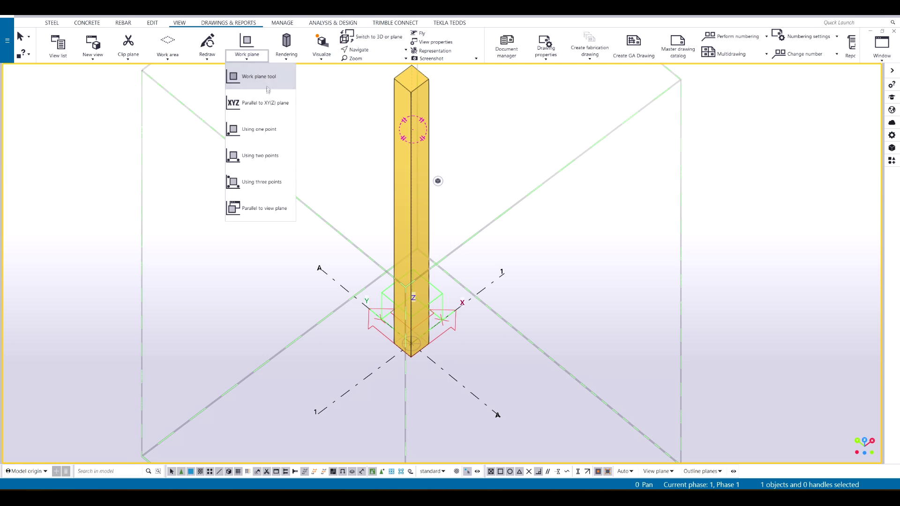
middle_drag(483, 128, 487, 209)
key(ctrl+l)
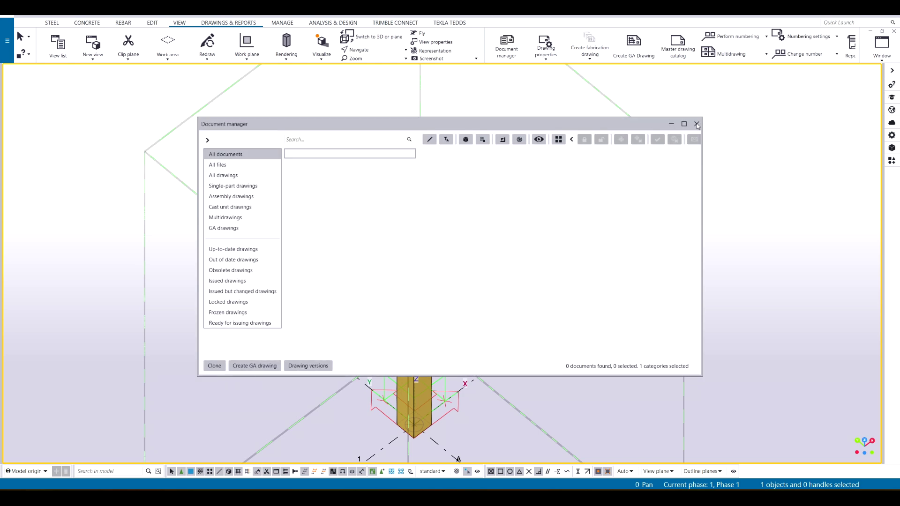
click(697, 124)
Toggle the view between plane and 3D to see the column in both representations
middle_drag(548, 175, 513, 216)
key(ctrl+p)
key(ctrl+p)
middle_drag(426, 251, 378, 308)
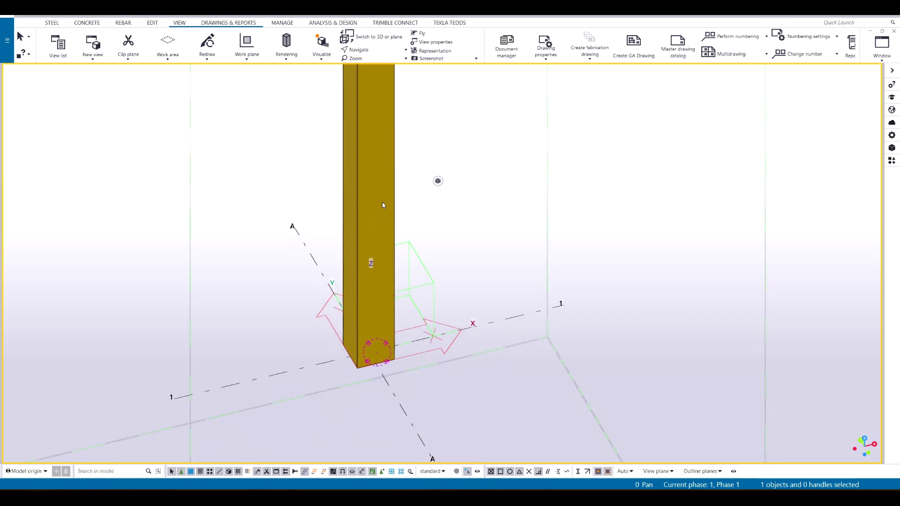
middle_drag(356, 277, 374, 297)
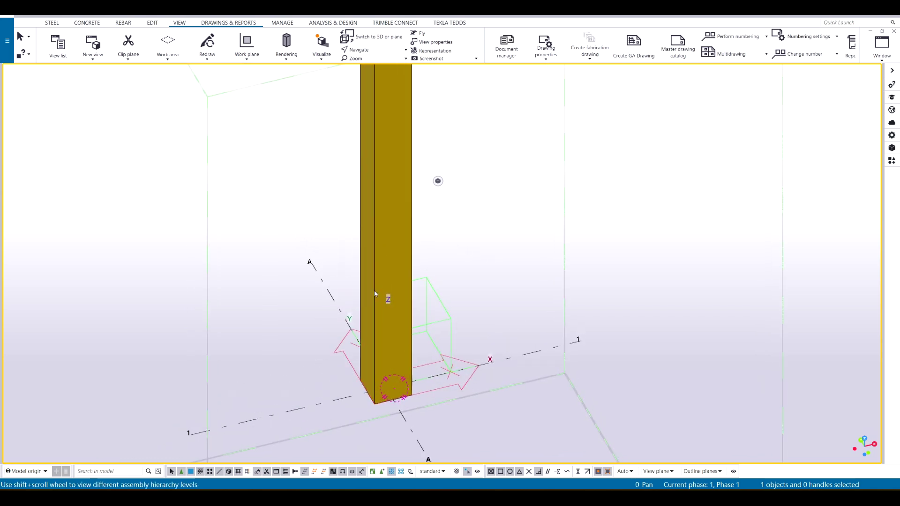
right_click(414, 191)
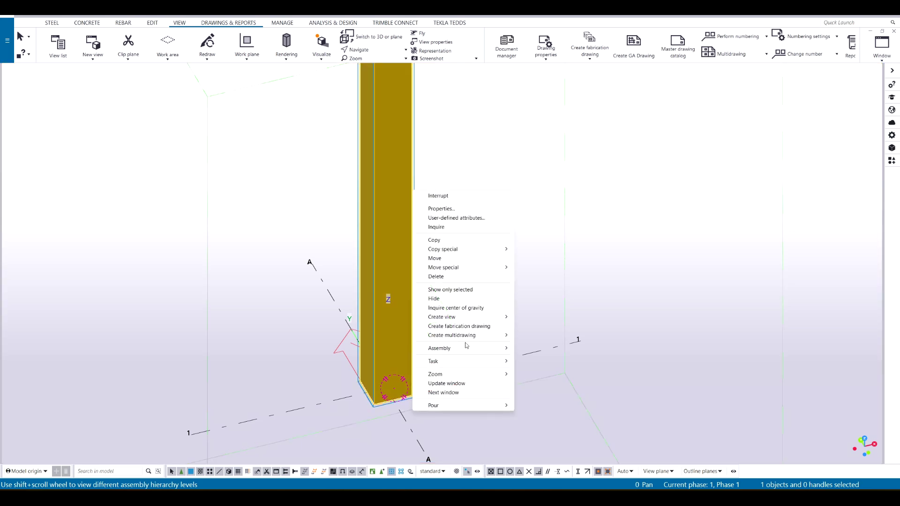
mouse_move(473, 318)
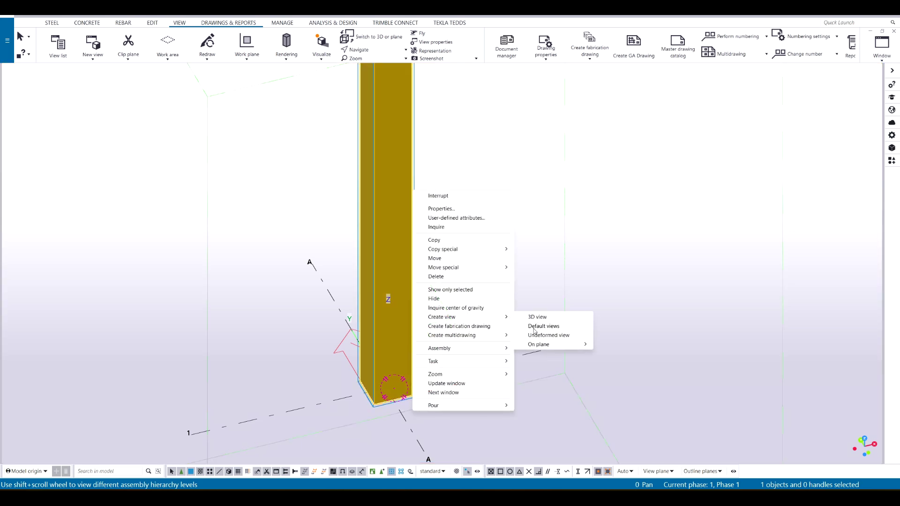
mouse_move(550, 349)
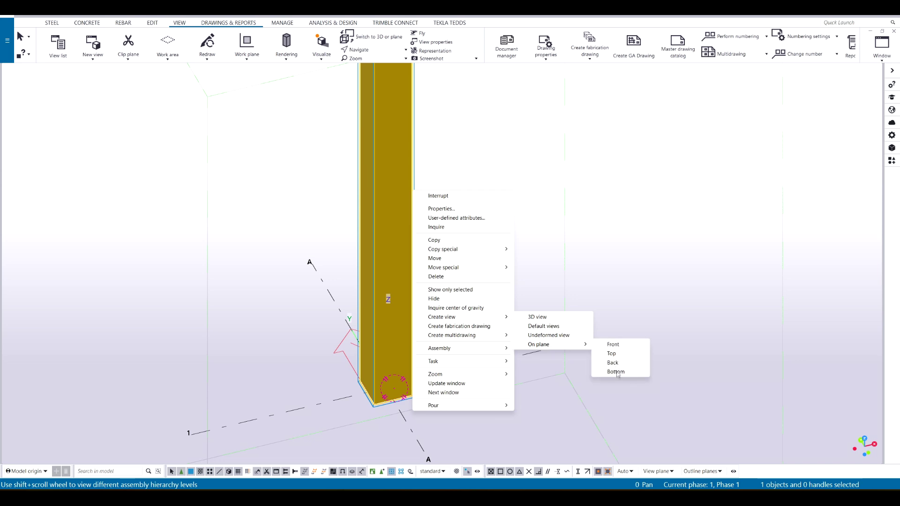
click(615, 260)
Set the work plane on the column's front side face with the Work plane tool
middle_drag(383, 288, 388, 268)
scroll(389, 266, down, 2)
middle_drag(316, 178, 269, 235)
scroll(269, 235, down, 2)
mouse_move(307, 266)
ctrl+middle_down()
mouse_move(295, 302)
mouse_move(302, 281)
ctrl+middle_up()
scroll(302, 281, up, 1)
middle_drag(226, 300, 187, 435)
scroll(312, 332, up, 5)
scroll(415, 281, down, 2)
middle_drag(415, 281, 453, 249)
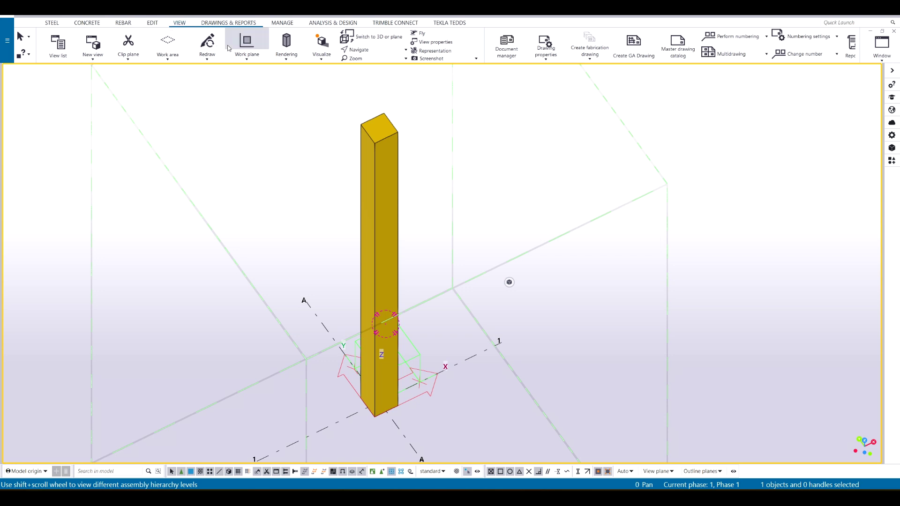
click(247, 45)
click(260, 77)
scroll(339, 408, up, 3)
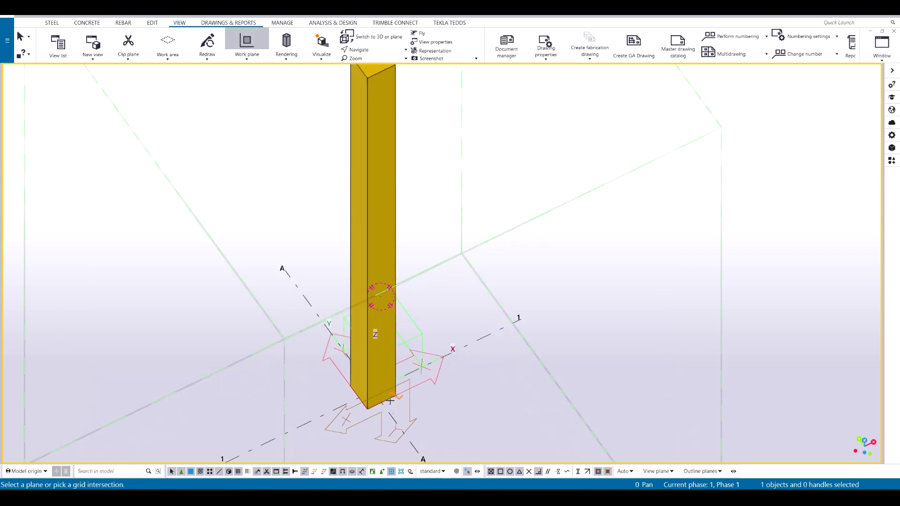
click(369, 403)
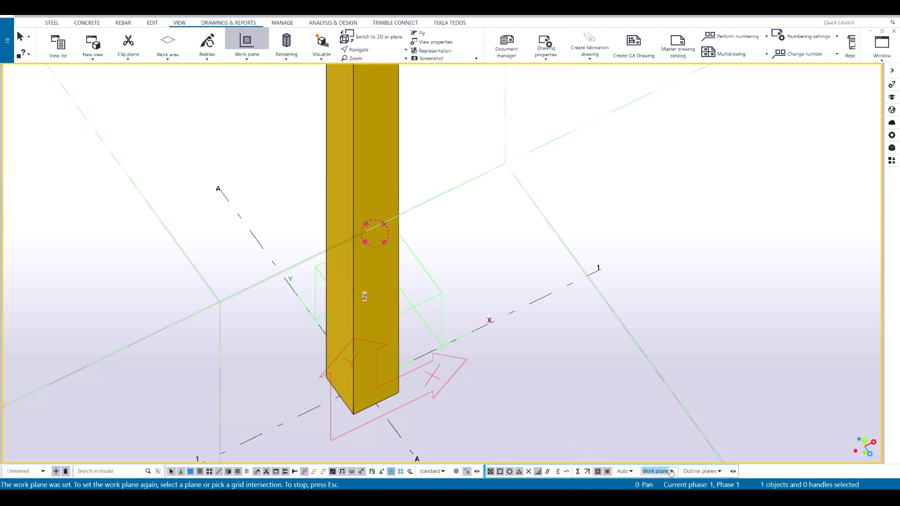
Leave the work plane command and check the column and work plane axes in plane views
middle_drag(447, 326, 432, 343)
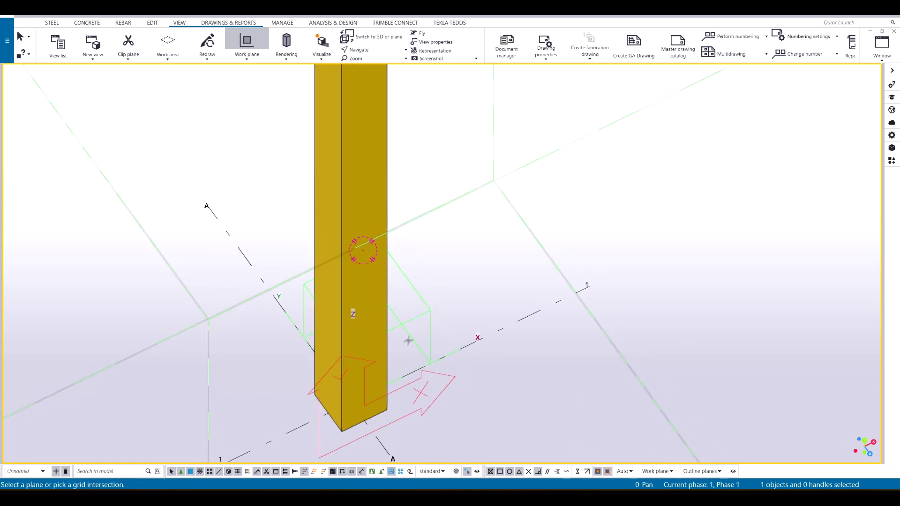
scroll(375, 359, down, 1)
middle_drag(375, 360, 443, 344)
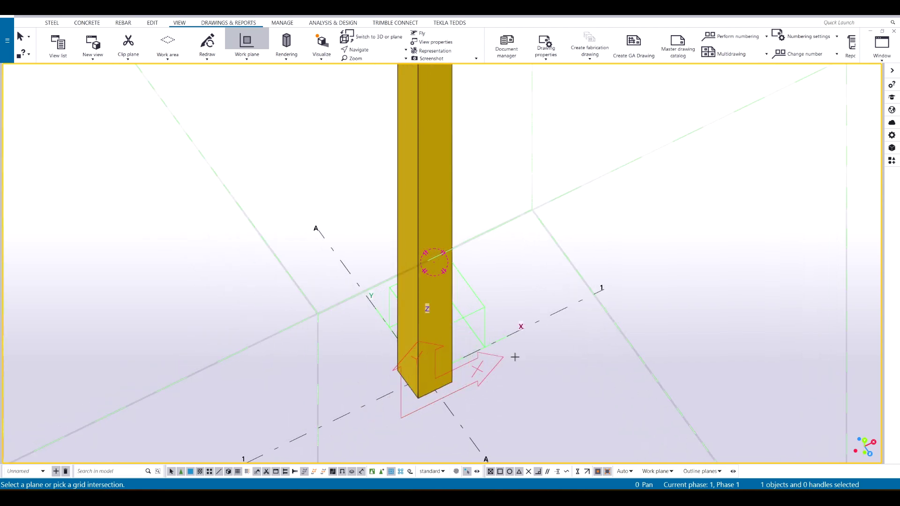
middle_drag(595, 369, 565, 394)
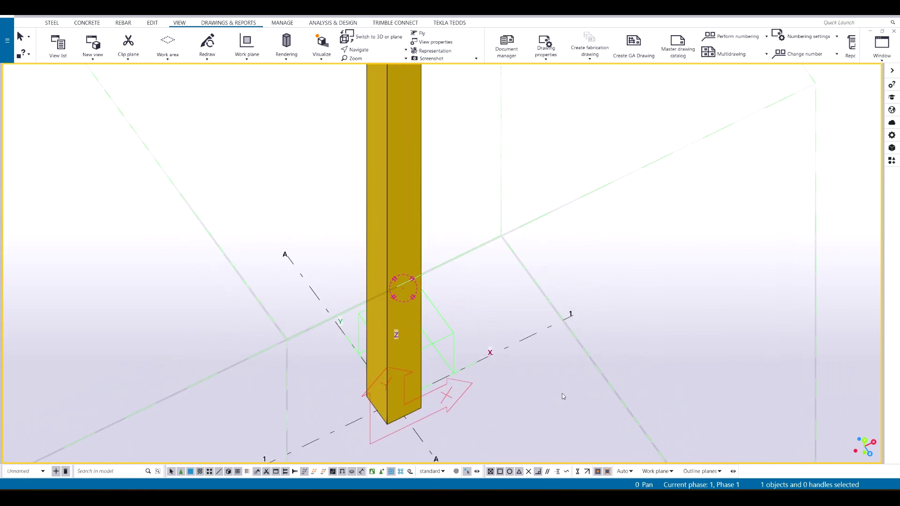
key(ctrl+p)
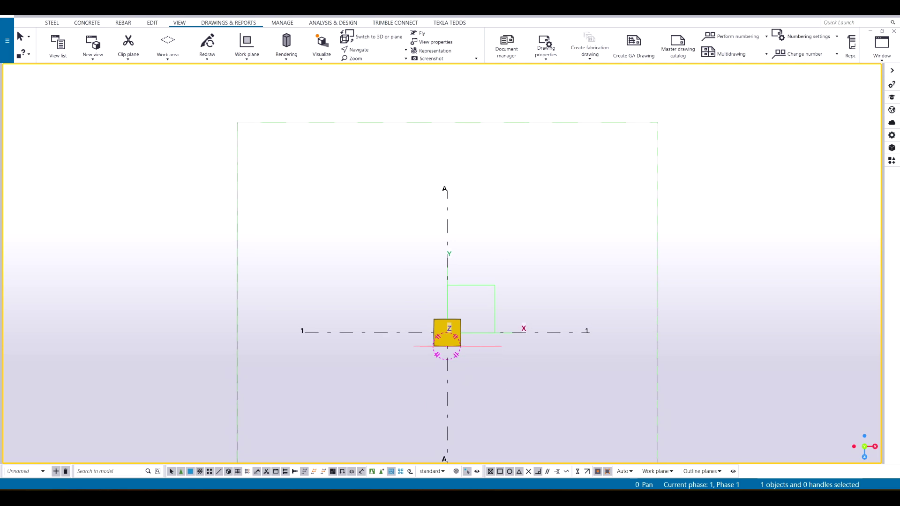
key(ctrl+p)
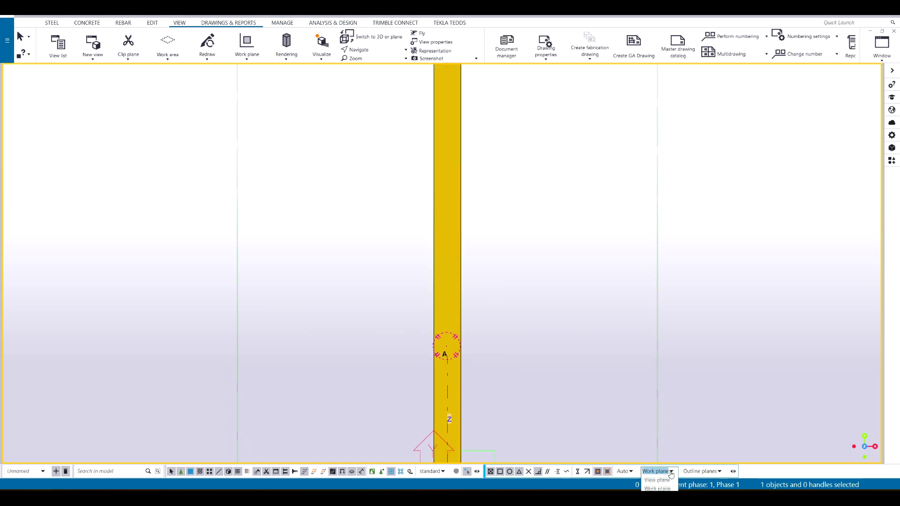
Set the plane selection to Work plane and check the grid and axes around the column in 3D
click(662, 488)
middle_drag(539, 392, 502, 233)
scroll(404, 313, up, 3)
ctrl+middle_drag(404, 313, 463, 344)
scroll(441, 197, down, 2)
middle_drag(441, 197, 412, 356)
scroll(418, 197, down, 2)
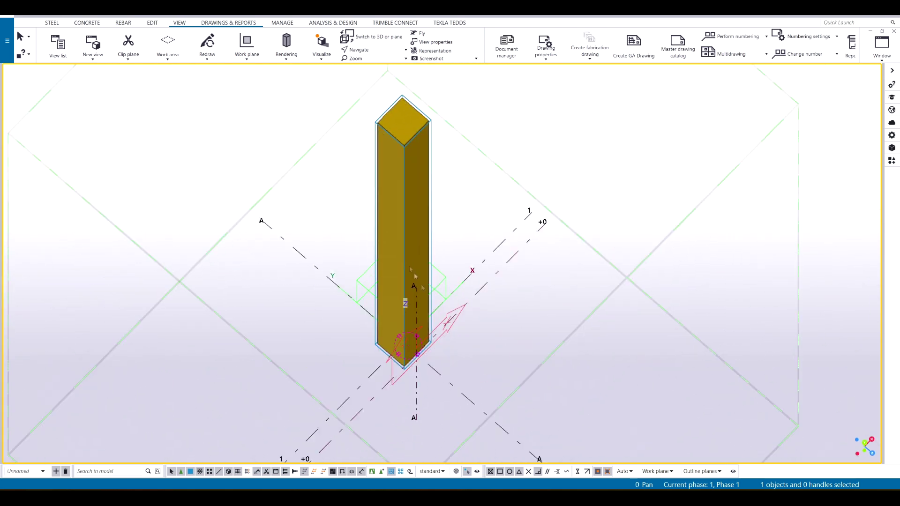
Switch repeatedly between the plane view and 3D to compare the column with its face-aligned work plane
key(ctrl+p)
scroll(468, 322, up, 2)
middle_drag(468, 323, 390, 313)
key(ctrl+p)
mouse_move(390, 250)
middle_down()
mouse_move(375, 239)
mouse_move(379, 257)
middle_up()
scroll(402, 250, down, 2)
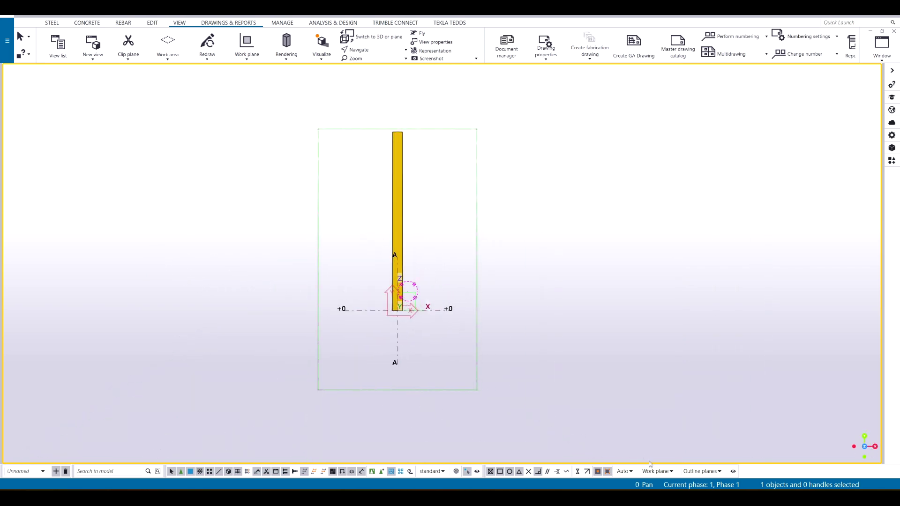
key(ctrl+p)
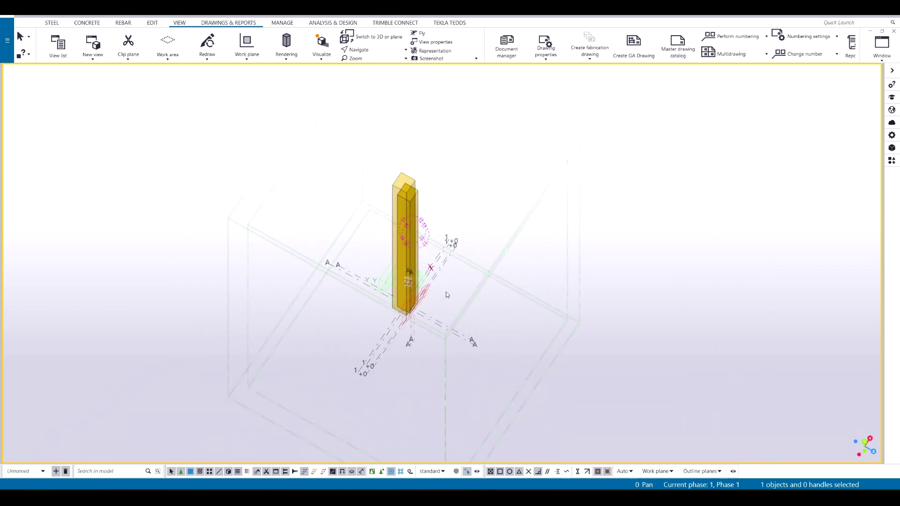
key(ctrl+p)
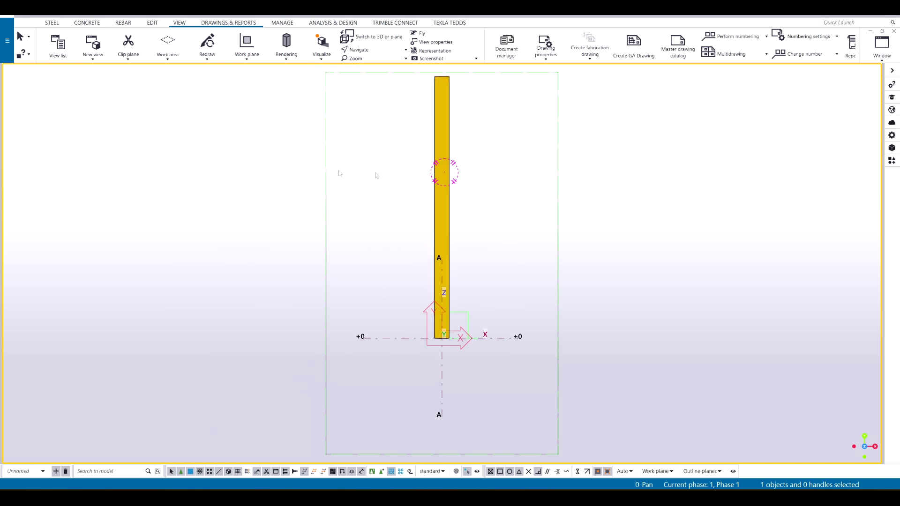
key(ctrl+p)
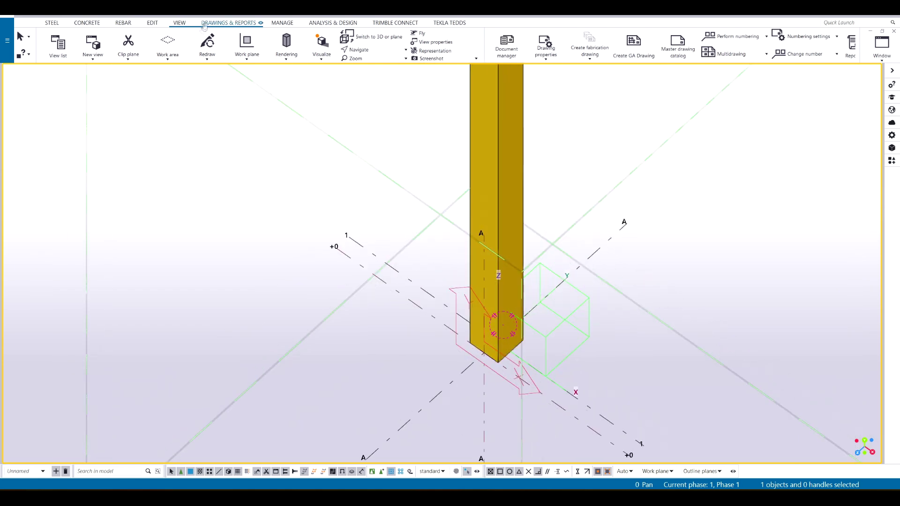
Set the work plane using two points, from the column's bottom corner up along its vertical edge, with an additional snap option enabled
click(257, 55)
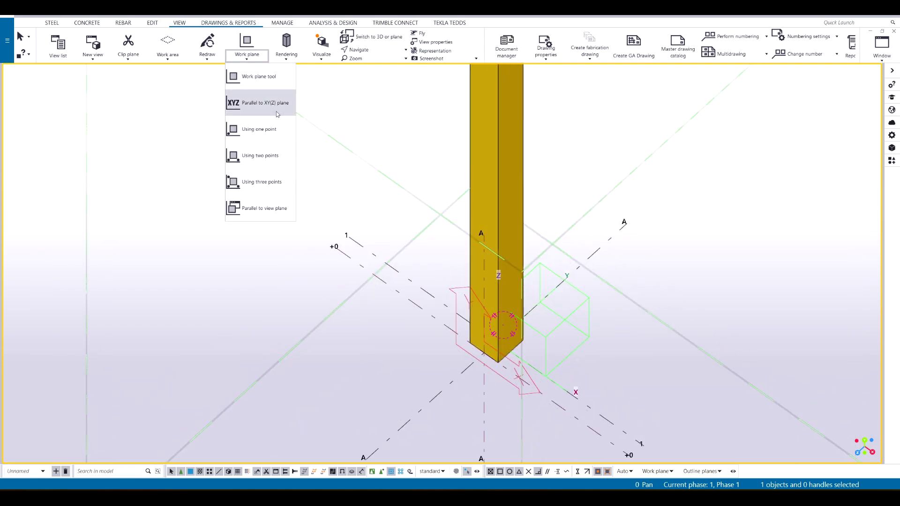
click(270, 158)
scroll(506, 328, up, 5)
click(512, 317)
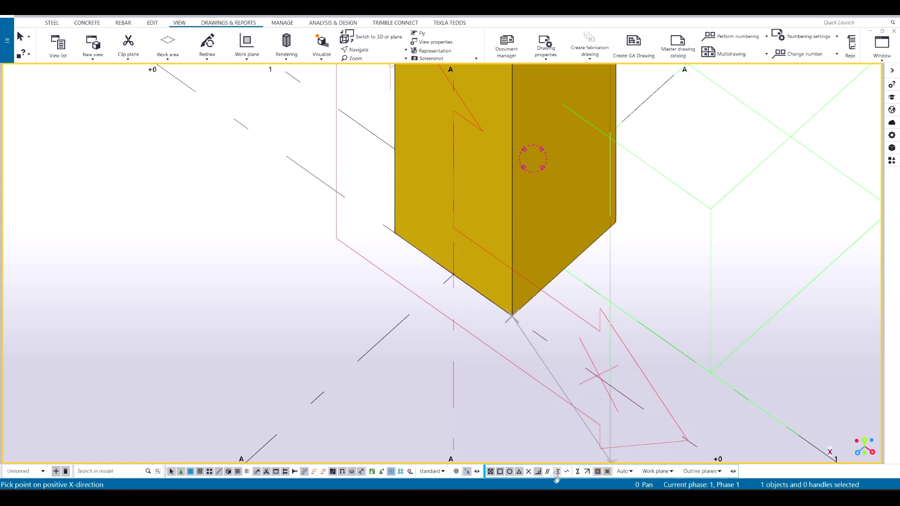
click(578, 472)
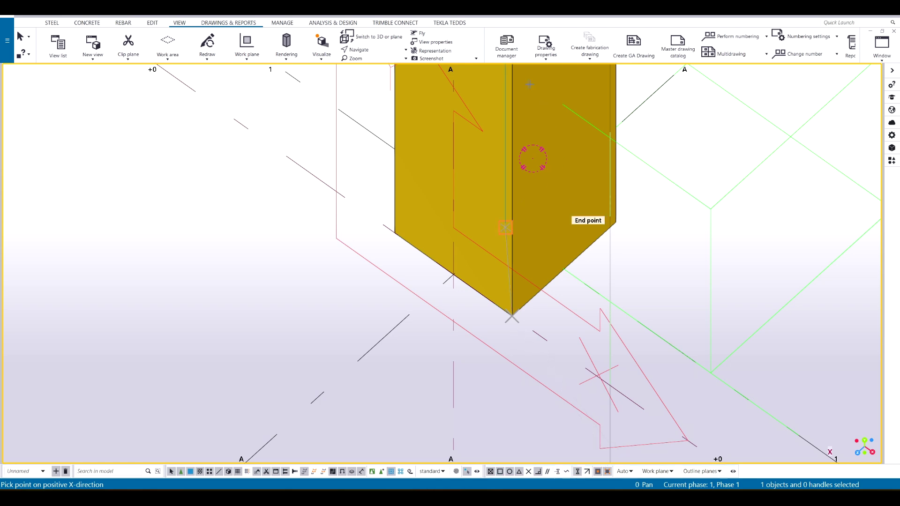
click(513, 193)
key(Escape)
scroll(507, 228, down, 4)
middle_drag(436, 168, 410, 207)
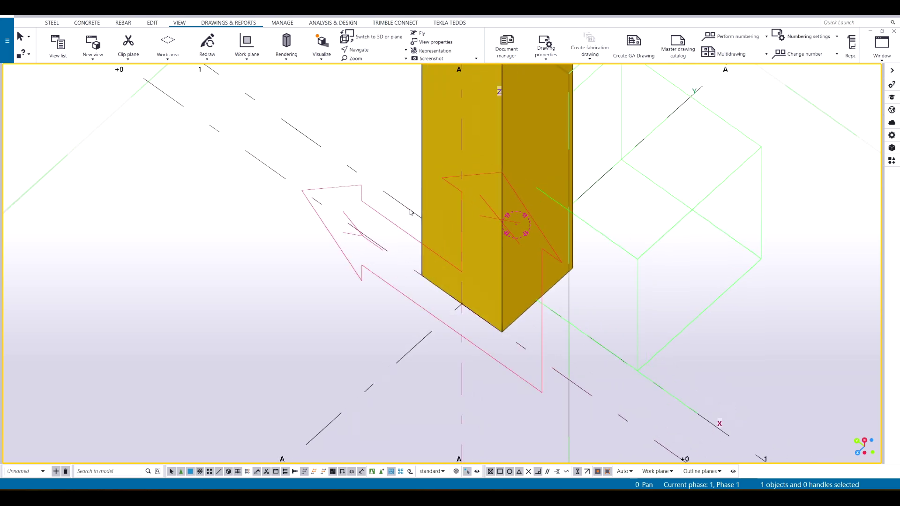
Switch to the plane view and examine how the column is oriented on the two-point work plane
key(ctrl+p)
scroll(357, 233, up, 4)
scroll(389, 300, down, 4)
middle_drag(504, 221, 444, 230)
scroll(458, 271, up, 3)
middle_drag(452, 271, 434, 183)
ctrl+middle_drag(335, 218, 479, 240)
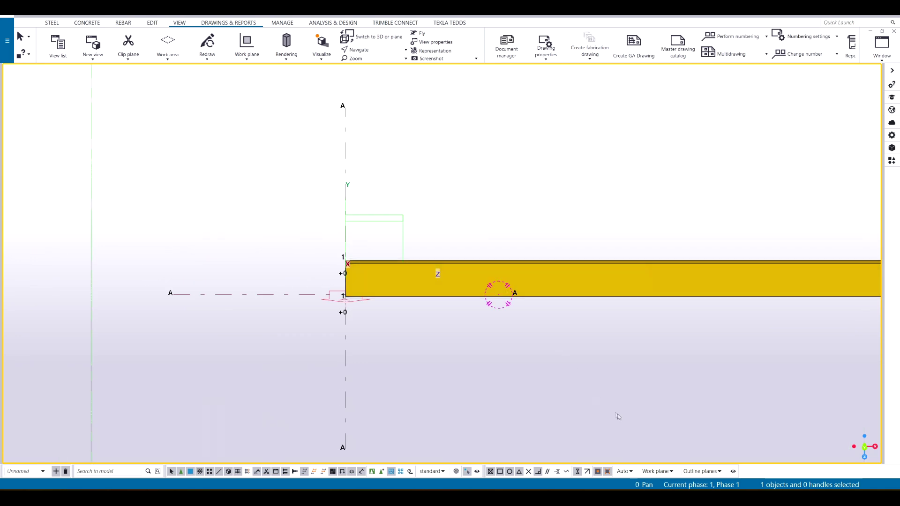
Set the plane selection to View plane and show the column in the top plane view
click(657, 480)
key(ctrl+p)
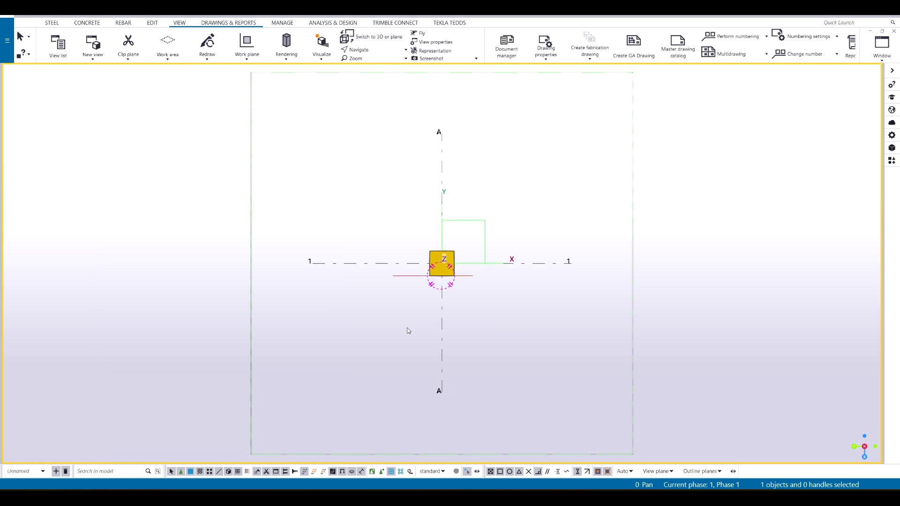
middle_drag(515, 333, 452, 343)
middle_drag(514, 209, 514, 169)
middle_drag(386, 123, 385, 117)
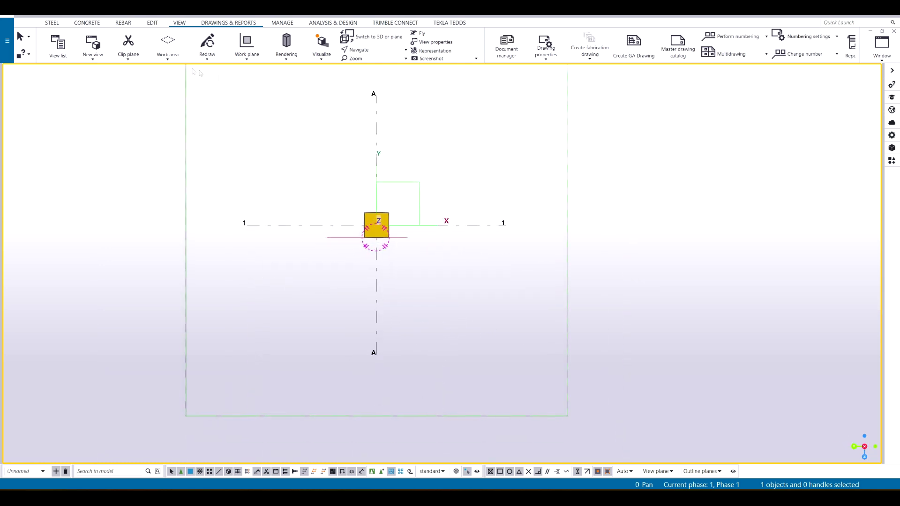
Set the work plane parallel to the view plane of the current view and return to 3D
click(248, 55)
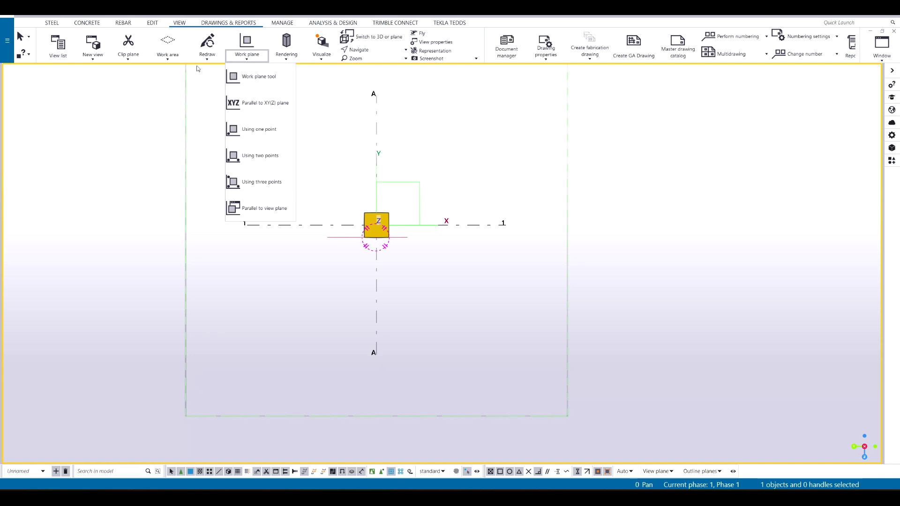
click(261, 208)
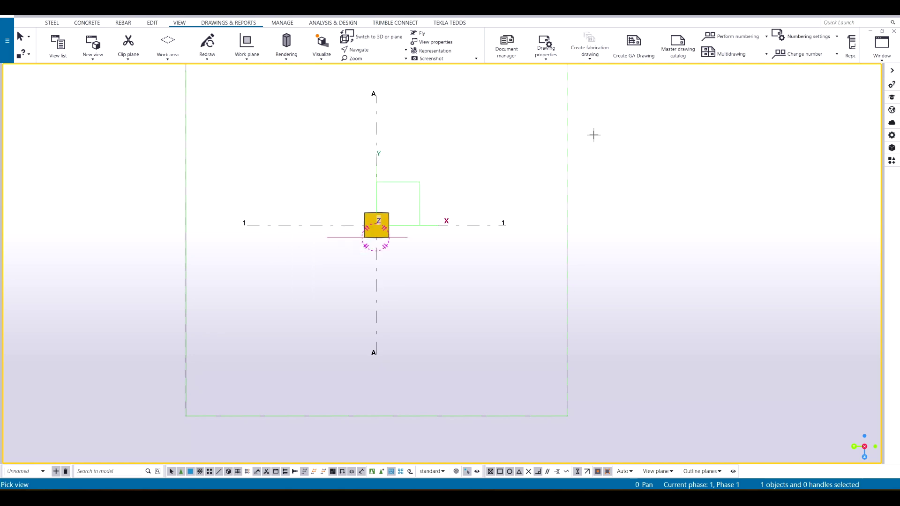
key(ctrl+p)
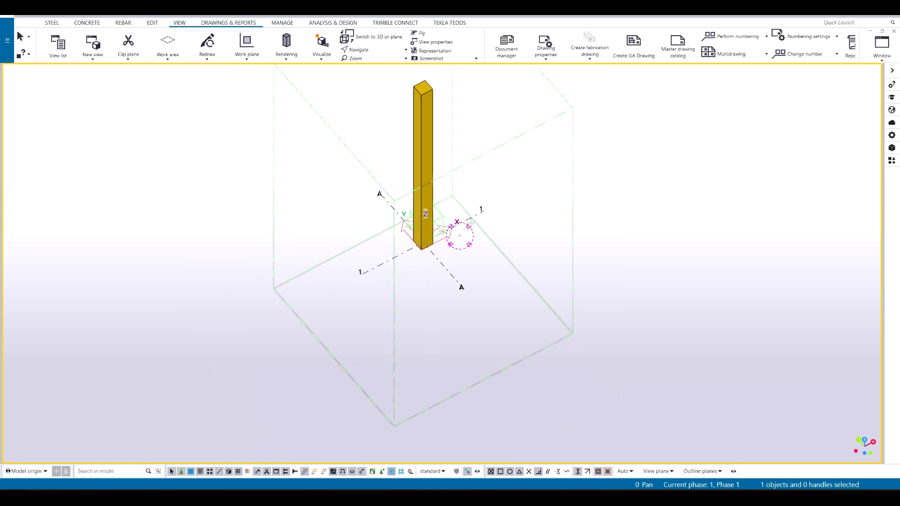
Add three grid lines parallel to line A and two parallel to line 1 around the column's base
scroll(445, 298, up, 2)
middle_drag(448, 294, 359, 261)
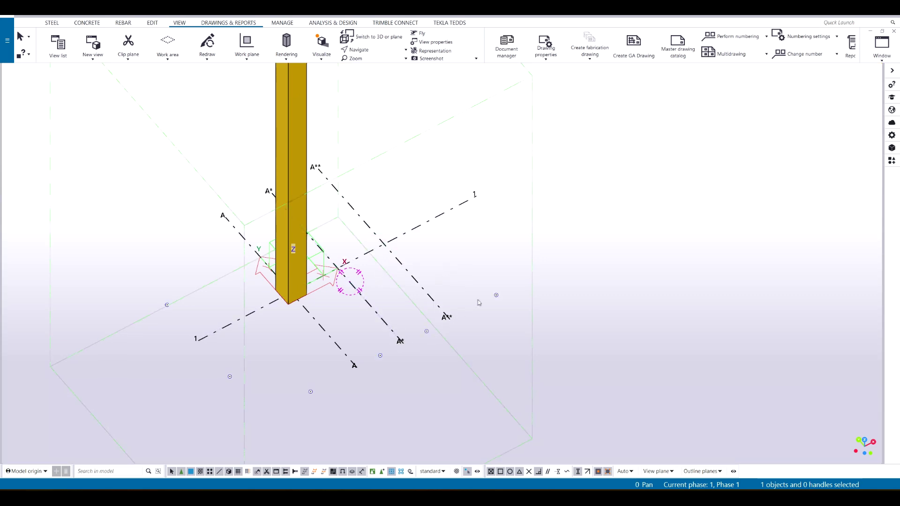
click(230, 377)
click(261, 413)
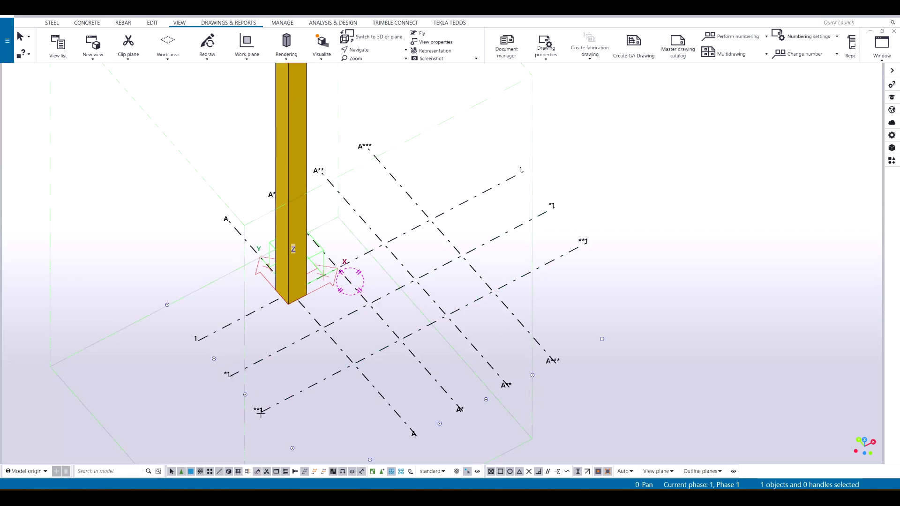
Create a concrete panel along grid line **1 from its intersection with line A to line A***
scroll(482, 306, down, 2)
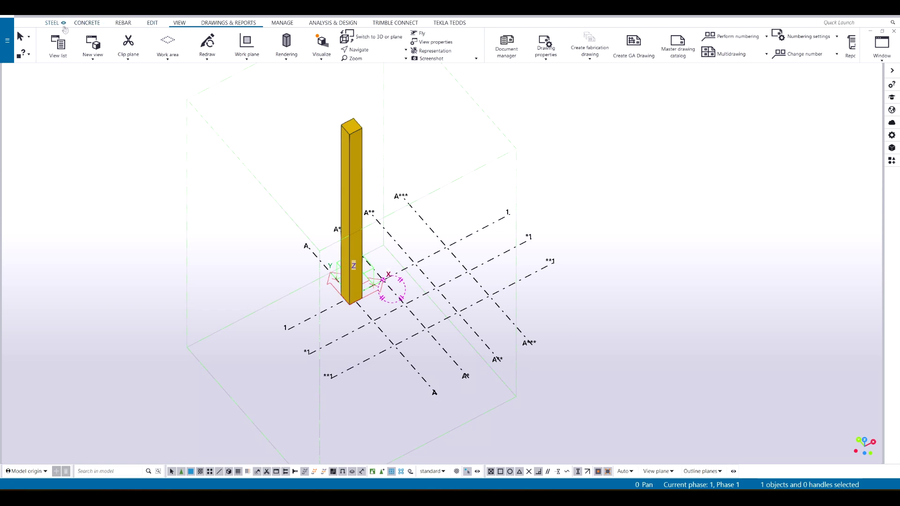
click(81, 23)
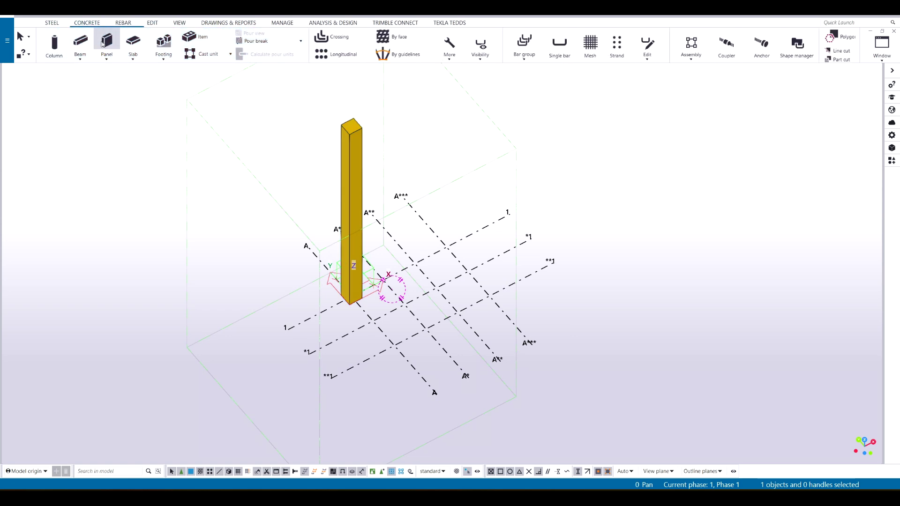
click(107, 42)
click(394, 345)
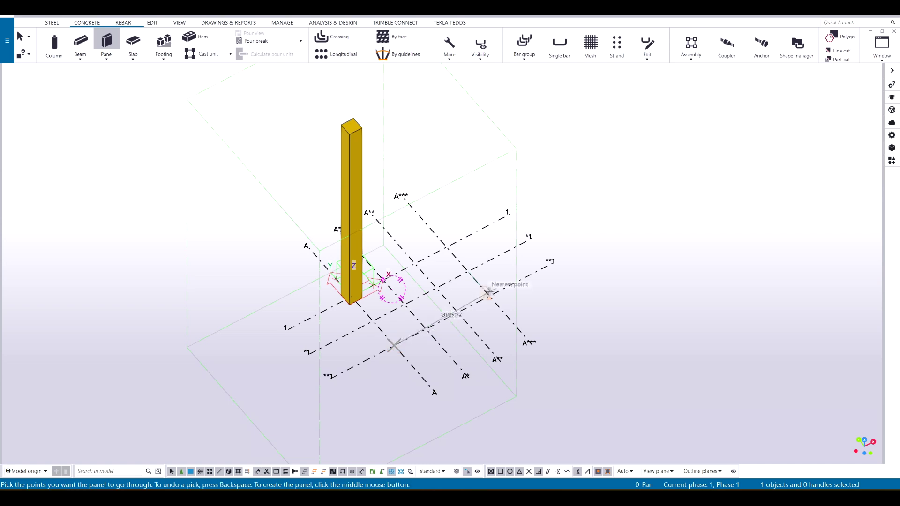
click(490, 296)
key(Escape)
scroll(405, 276, up, 2)
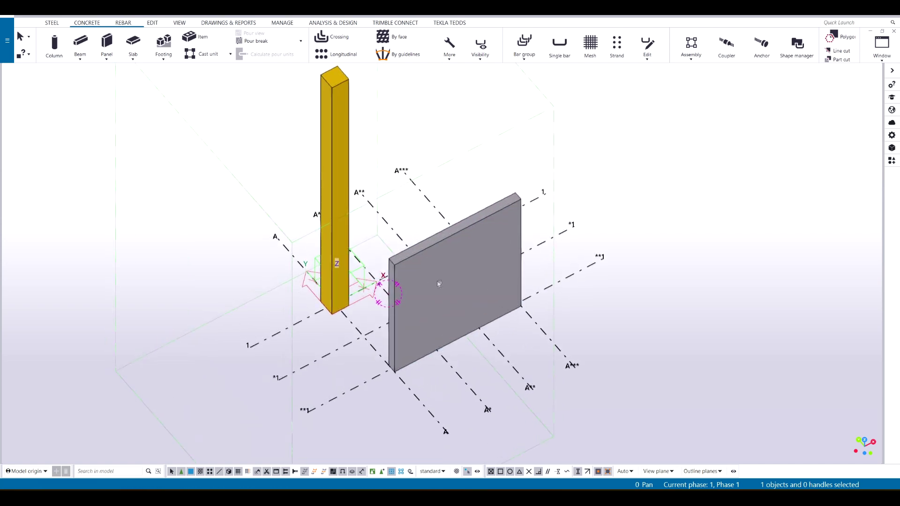
scroll(438, 283, down, 1)
ctrl+middle_drag(437, 283, 398, 274)
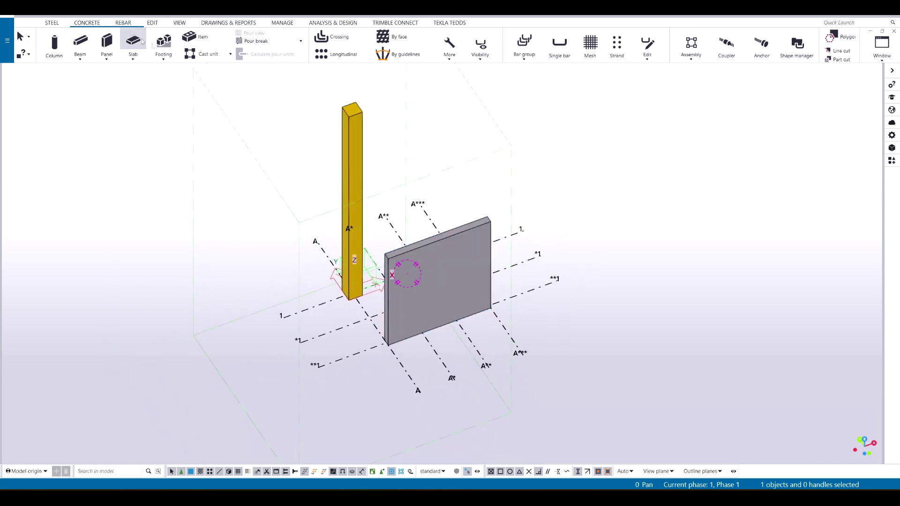
Start a polygon cut on the panel at line A*, placing a corner 500 mm below the panel's top edge
click(152, 23)
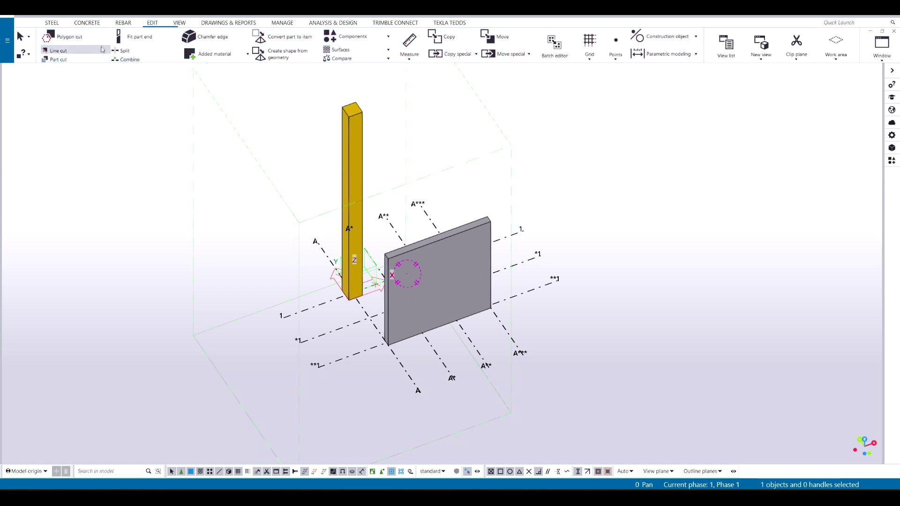
click(65, 37)
scroll(452, 363, up, 3)
click(410, 313)
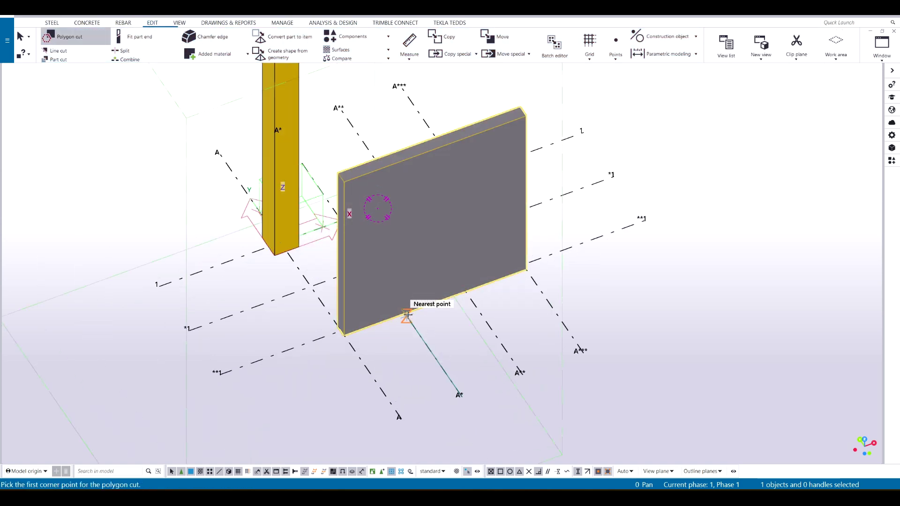
click(402, 309)
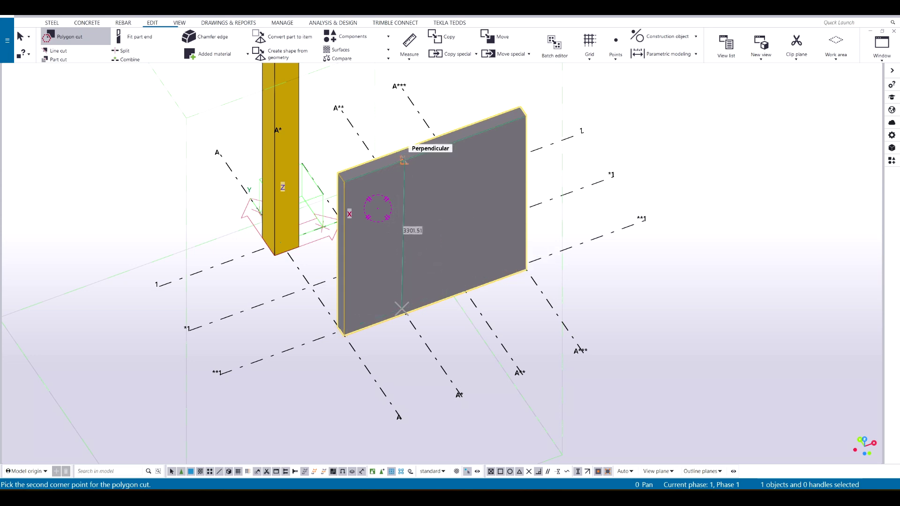
click(404, 160)
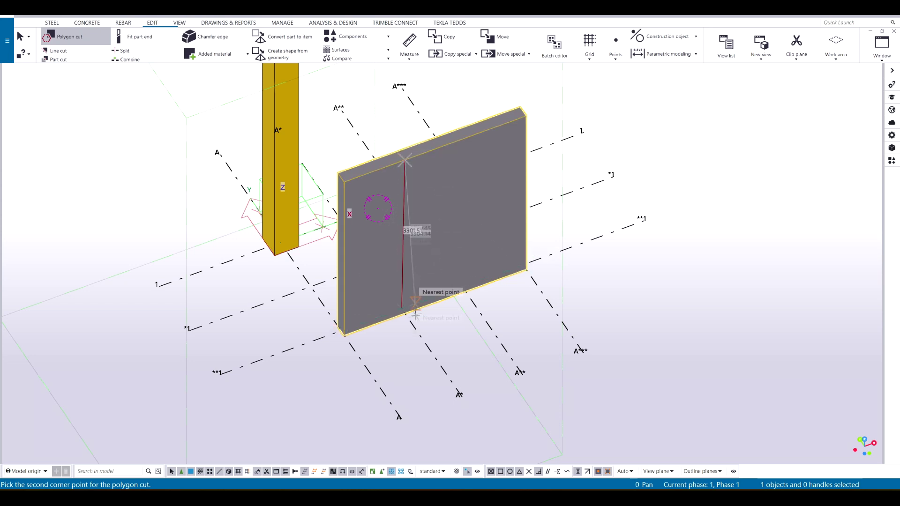
text(500)
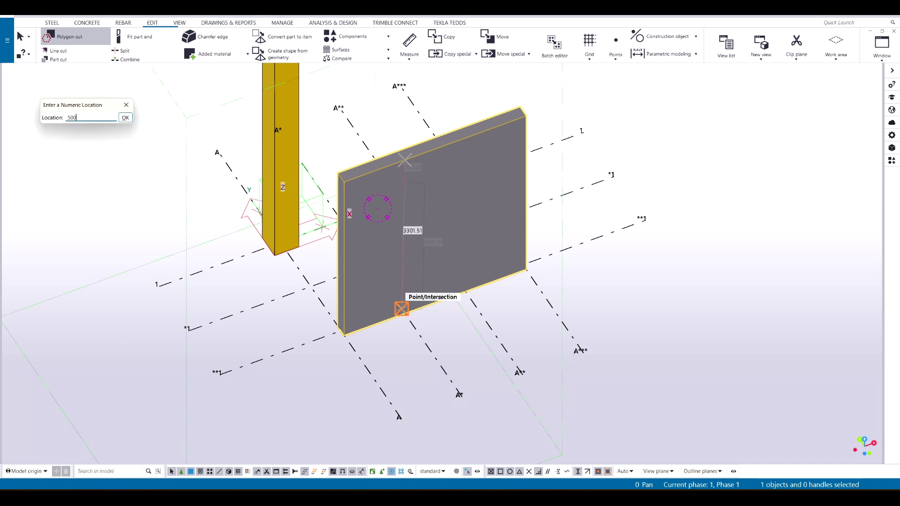
key(Return)
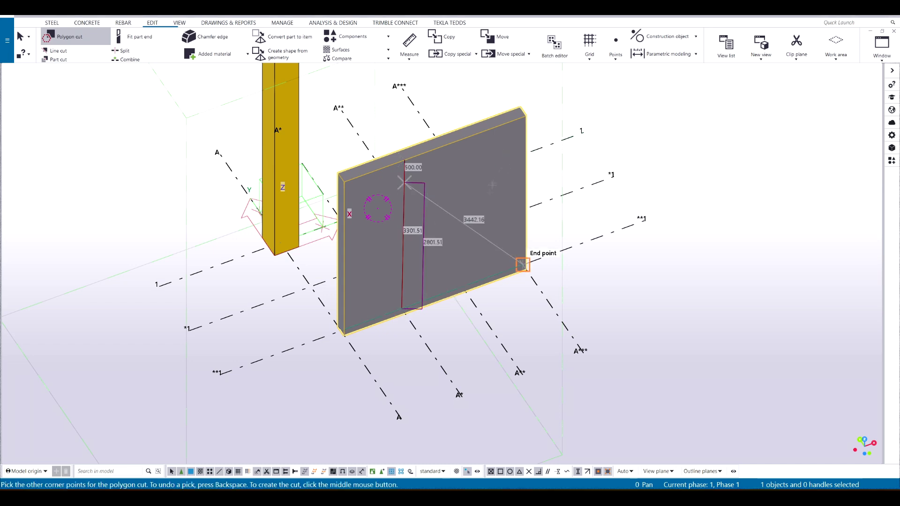
Complete the door opening cut at line A** with its upper corner 500 mm below the panel's top edge
click(465, 291)
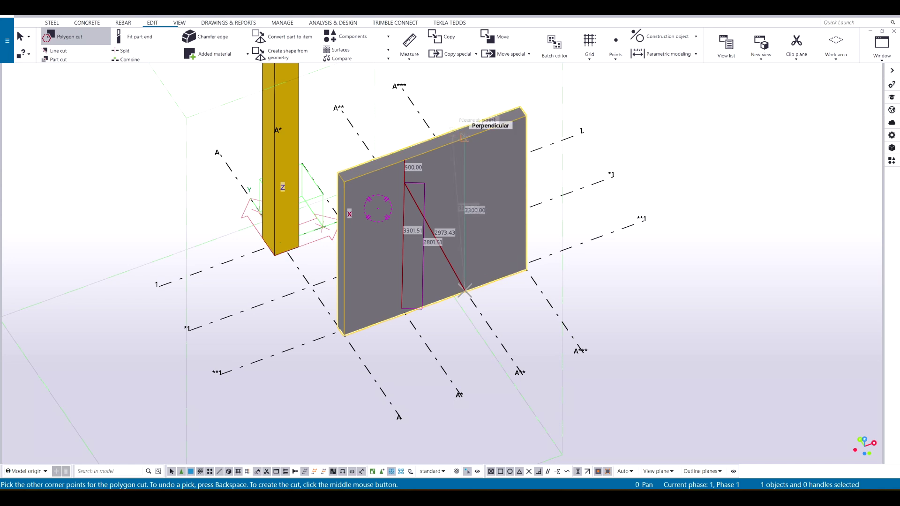
click(464, 138)
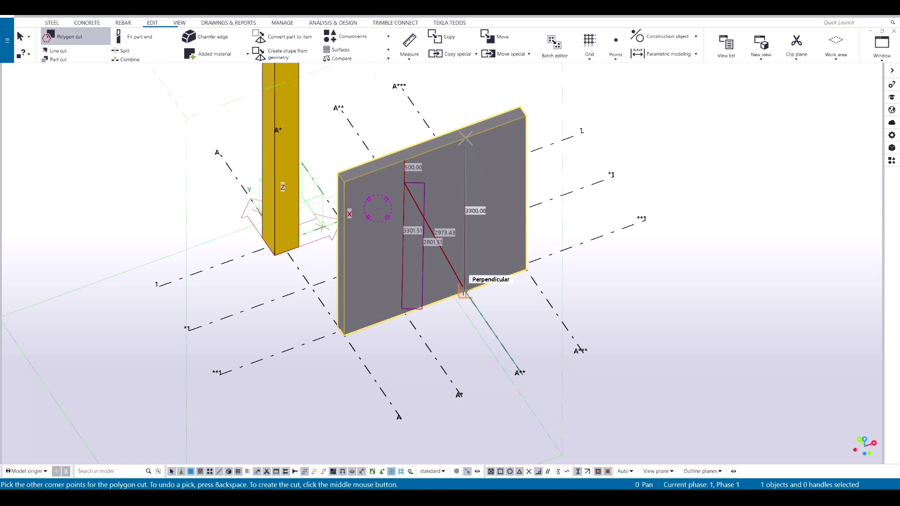
text(500)
key(Return)
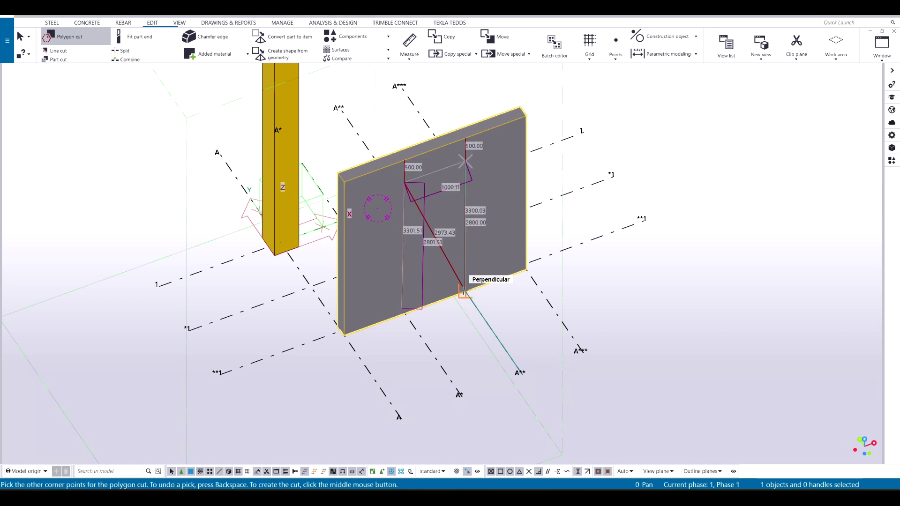
click(463, 292)
middle_click(464, 291)
scroll(453, 281, up, 2)
ctrl+middle_drag(449, 280, 430, 287)
key(Escape)
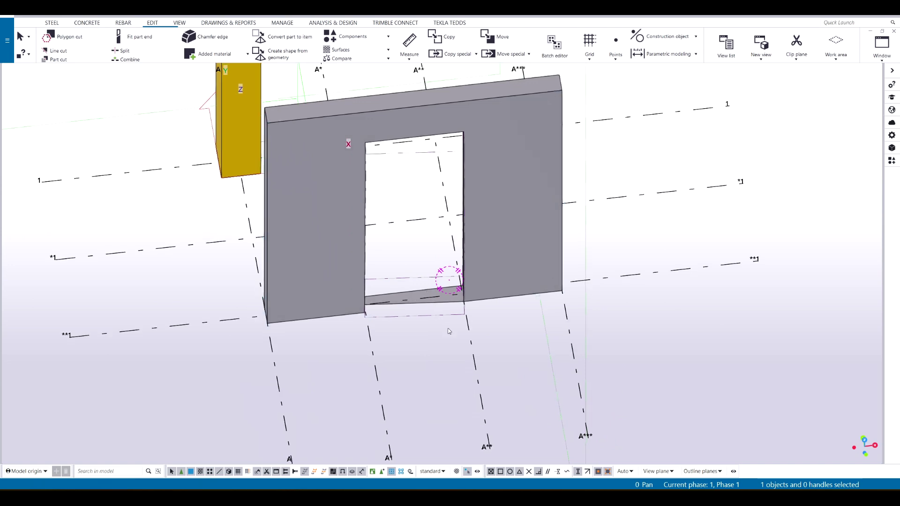
Select the door opening cut and examine its outline and dimensions at the upper and lower corners
click(453, 313)
middle_drag(431, 191, 413, 244)
scroll(449, 202, up, 2)
mouse_move(443, 206)
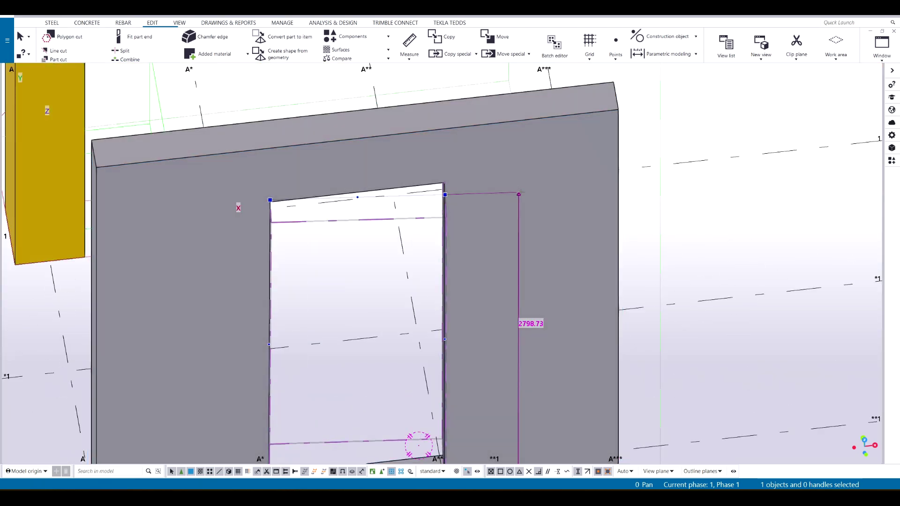
drag(518, 194, 270, 200)
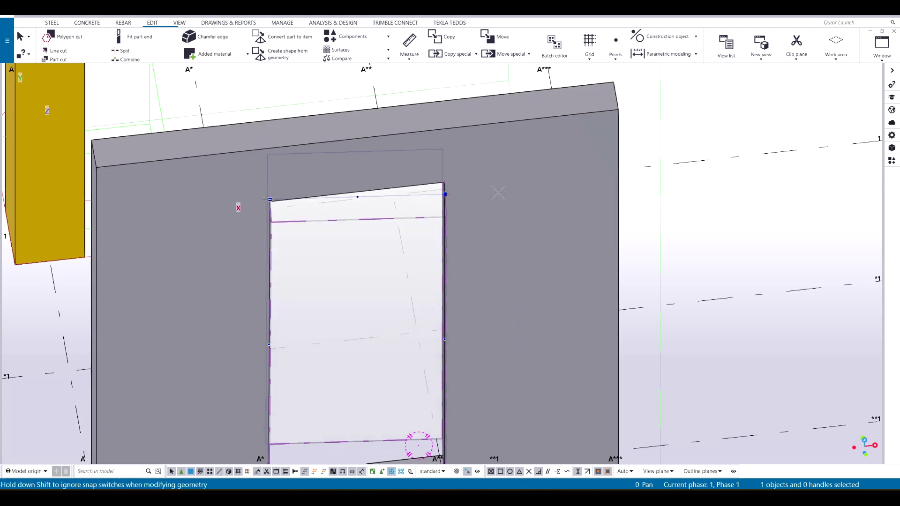
scroll(450, 252, down, 2)
middle_drag(450, 252, 463, 115)
scroll(472, 259, up, 2)
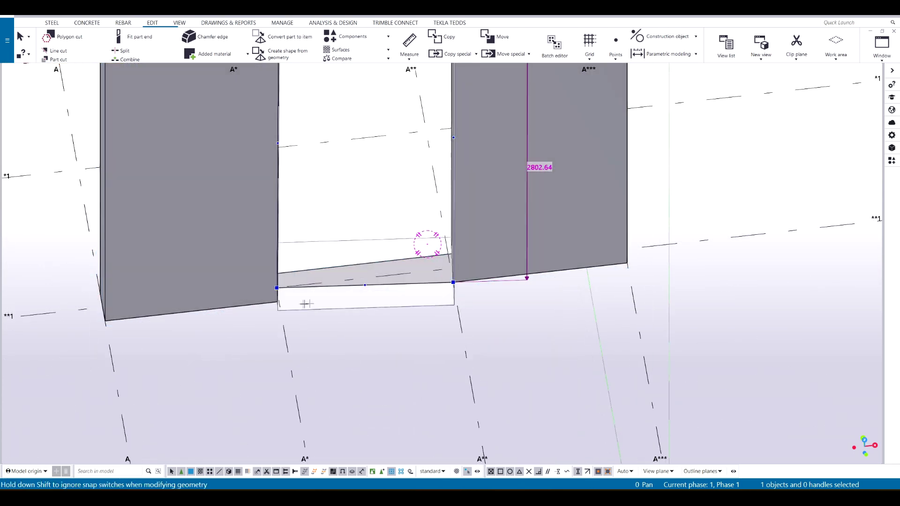
scroll(268, 200, down, 2)
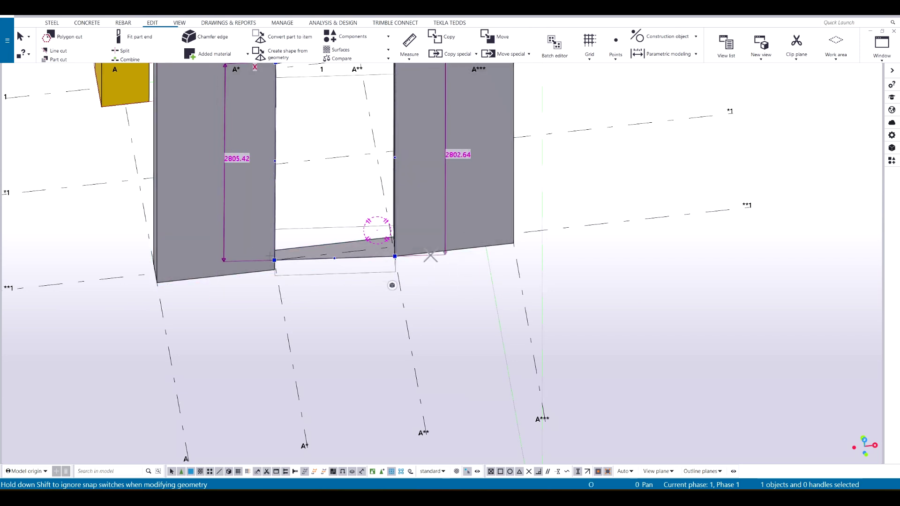
middle_drag(313, 278, 334, 300)
key(ctrl+2)
scroll(350, 302, up, 2)
scroll(350, 303, down, 5)
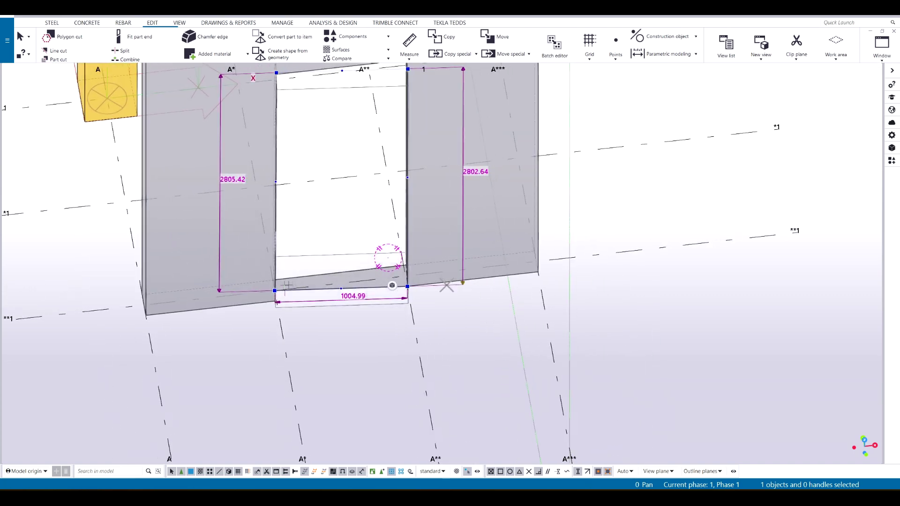
Check the cut's alignment with the panel in the plane view and return to 3D
key(ctrl+p)
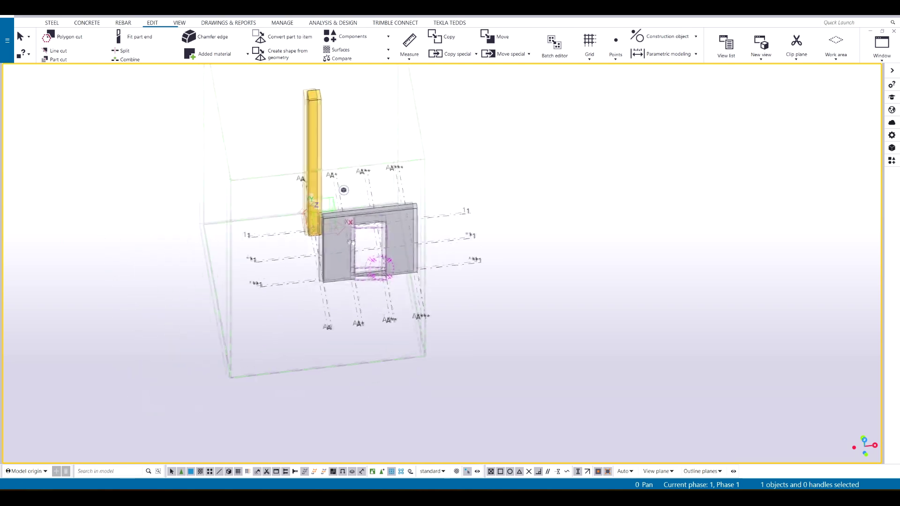
scroll(403, 257, up, 3)
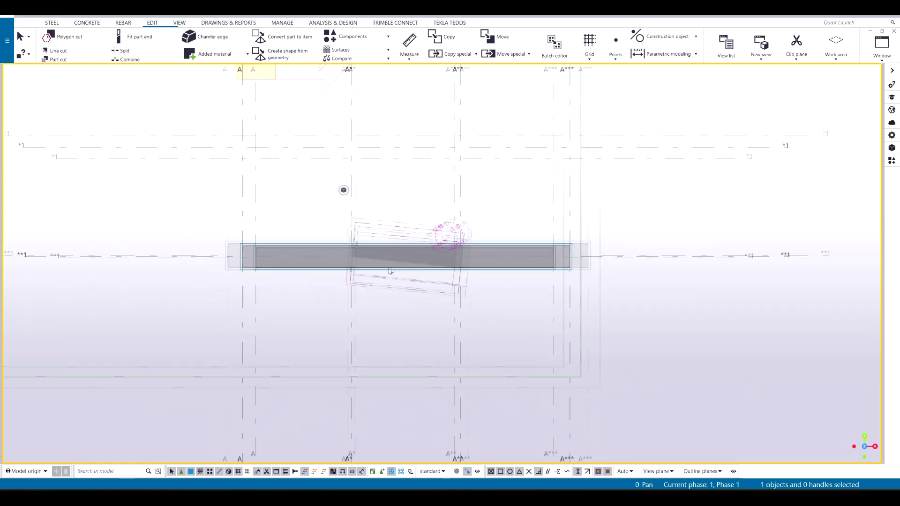
scroll(406, 295, down, 1)
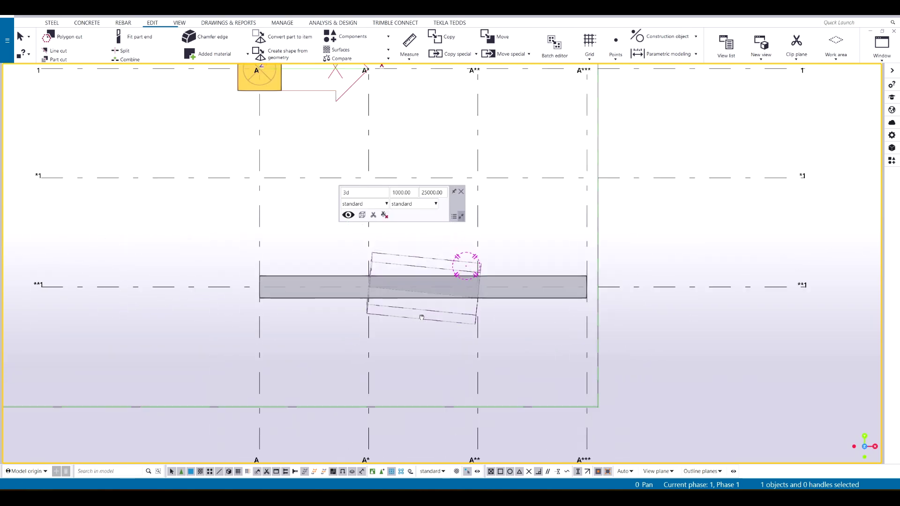
key(ctrl+p)
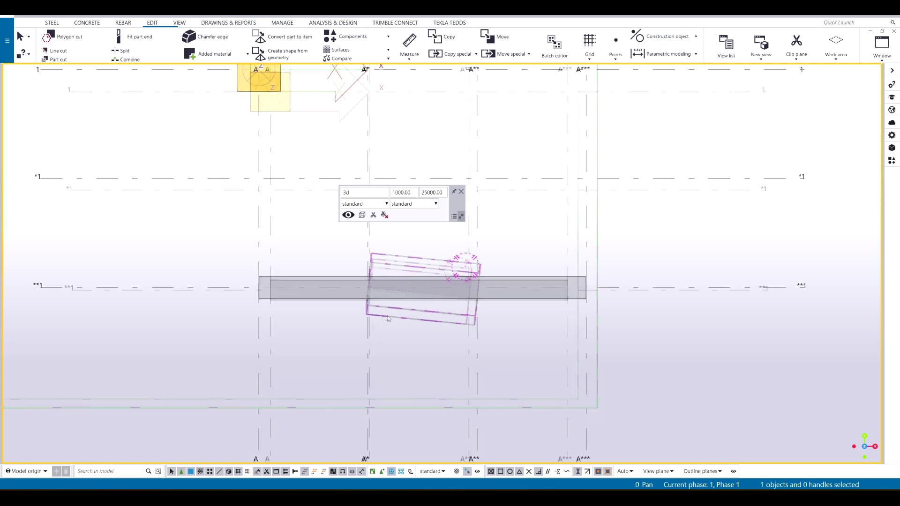
middle_drag(342, 302, 373, 278)
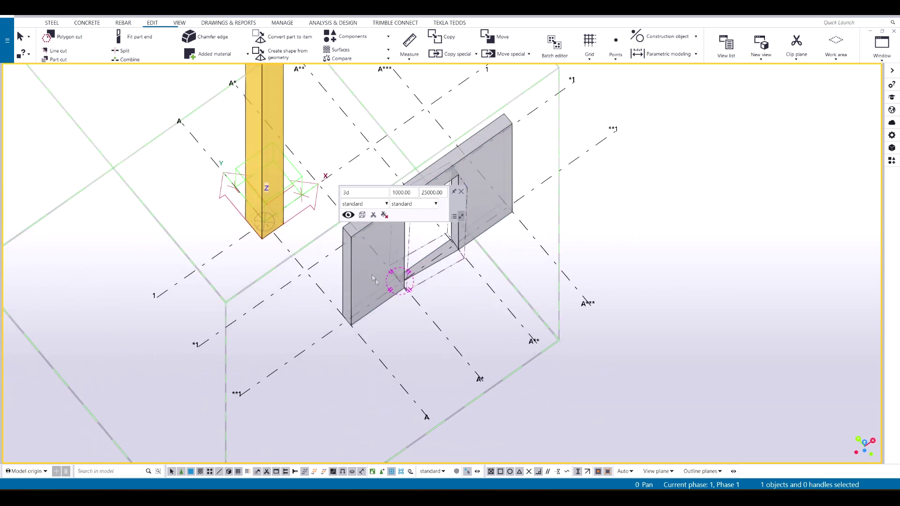
Set the work plane to the panel's front face using the work plane tool
click(179, 22)
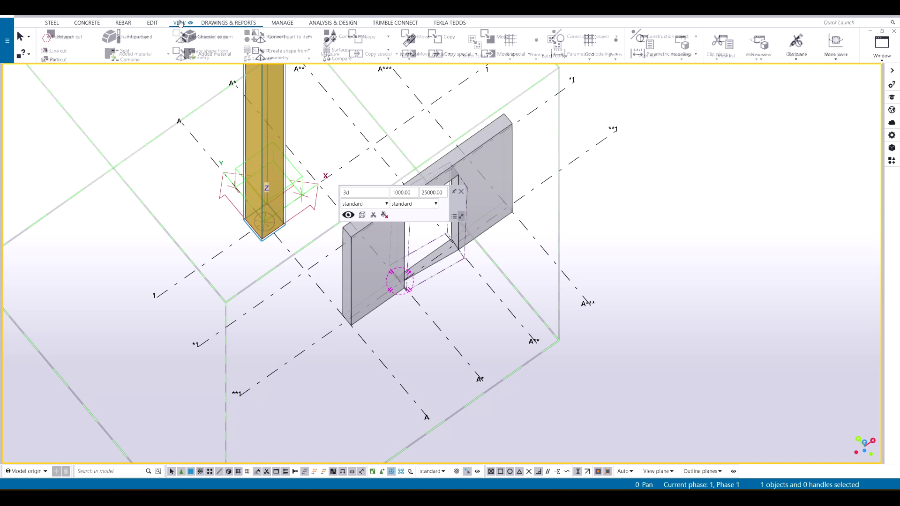
click(247, 54)
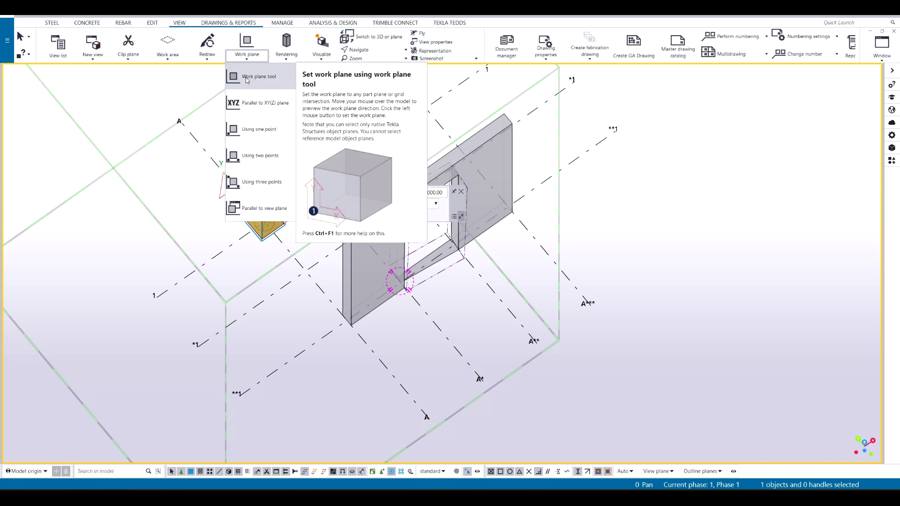
click(247, 79)
scroll(359, 310, up, 4)
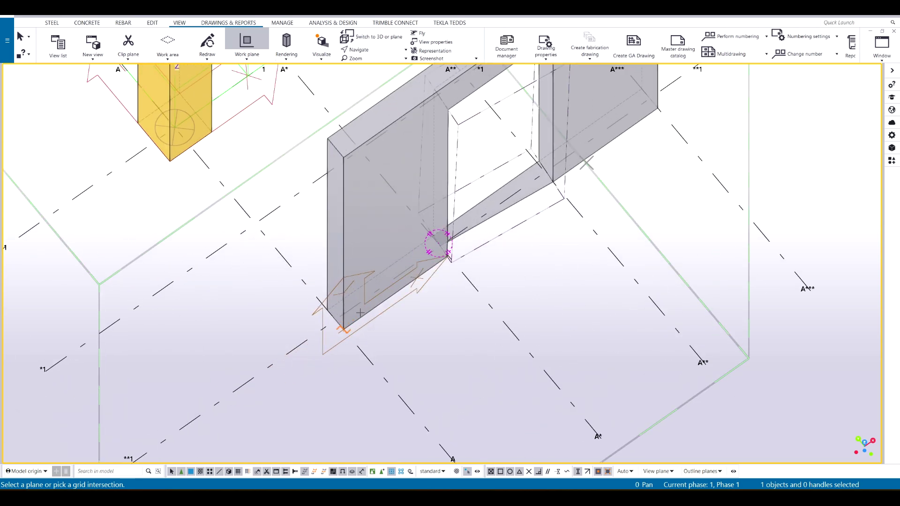
click(360, 312)
scroll(466, 257, down, 2)
key(Escape)
middle_drag(466, 257, 521, 330)
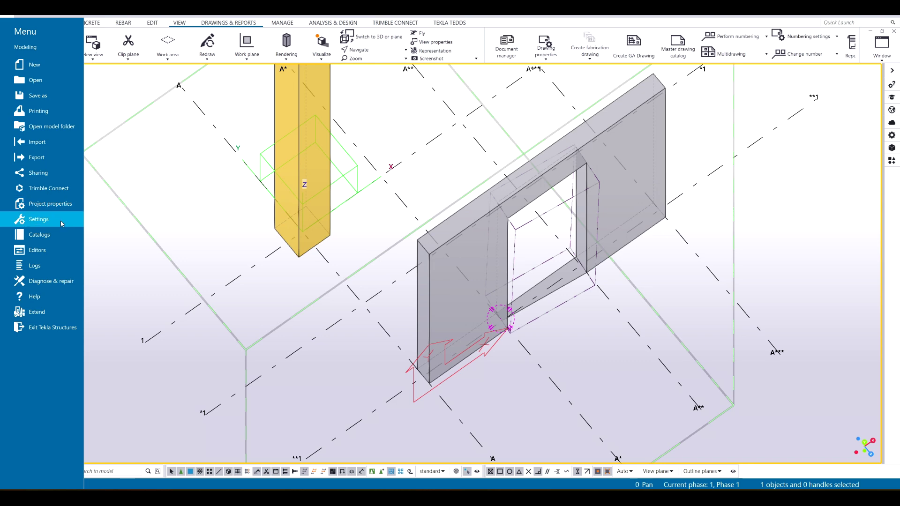
Look up the keyboard shortcut assigned to the work plane tool
click(38, 218)
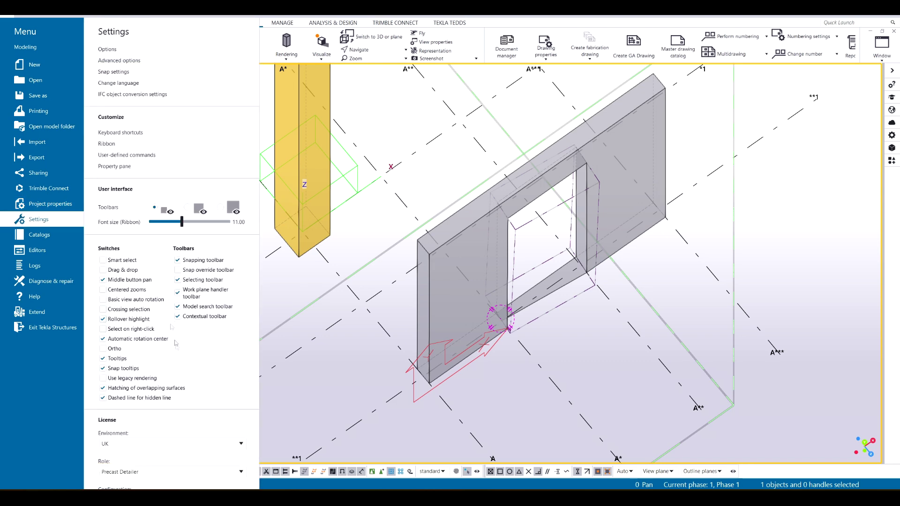
click(120, 132)
text(WORK PLANE TOOL)
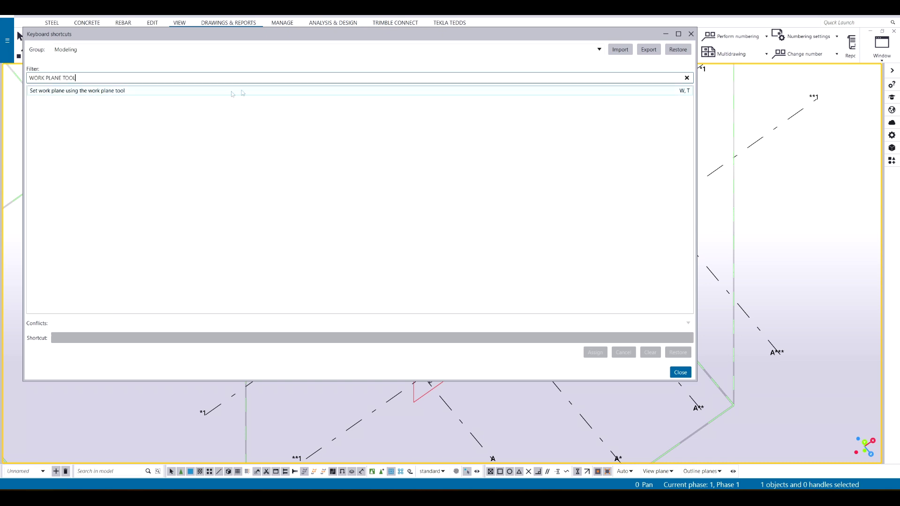
click(686, 372)
key(w)
key(t)
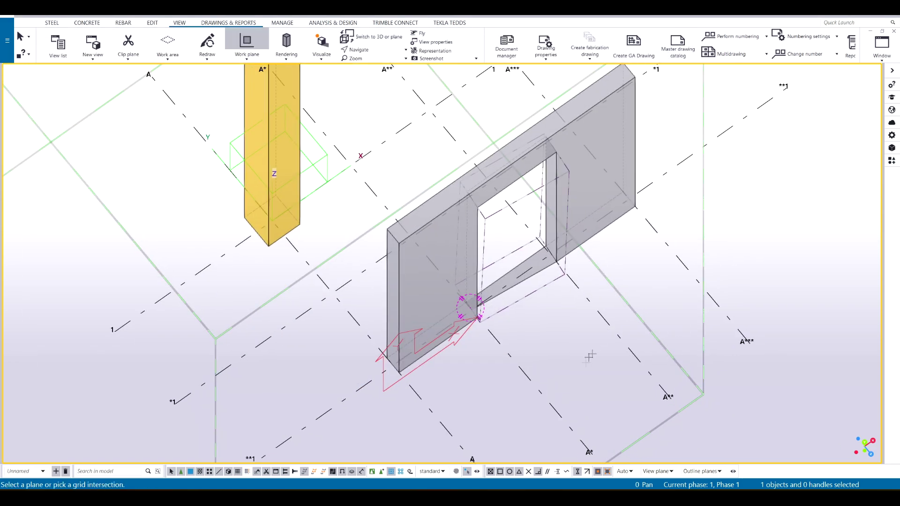
scroll(380, 263, up, 2)
middle_drag(443, 212, 286, 383)
middle_drag(344, 343, 778, 238)
middle_drag(518, 410, 372, 362)
key(Escape)
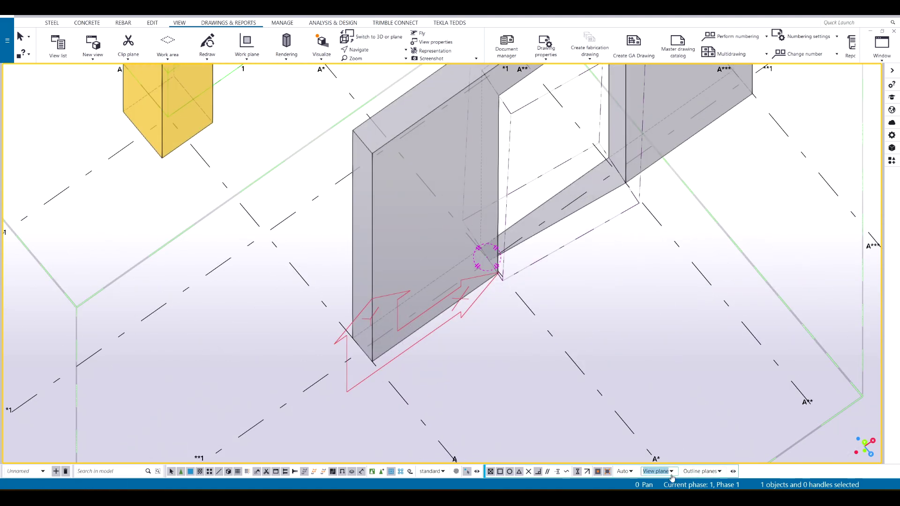
Set the plane selection to Work plane and show the grid on the panel's face
click(660, 488)
middle_drag(504, 298, 484, 313)
scroll(493, 280, down, 5)
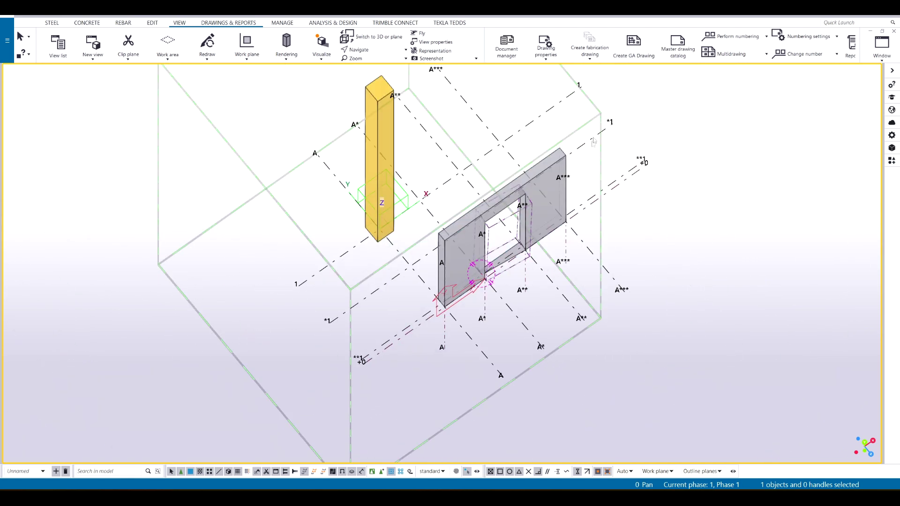
middle_drag(568, 259, 544, 279)
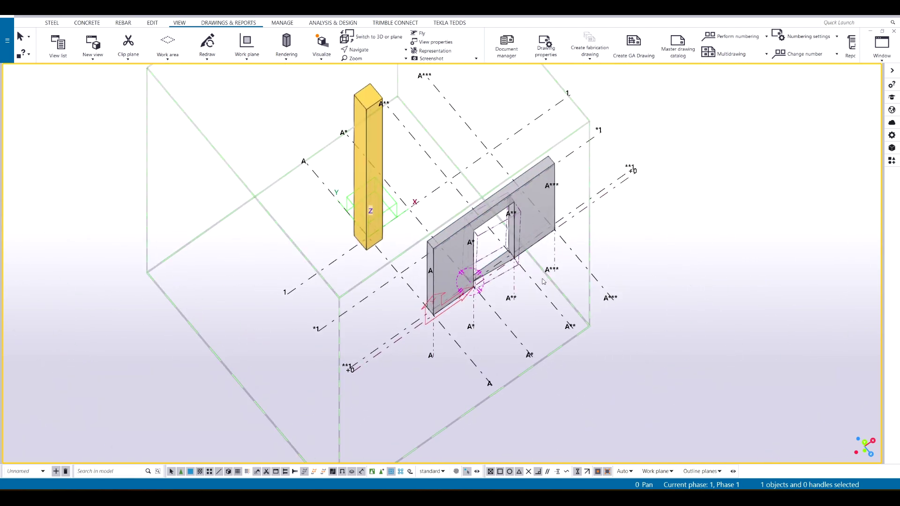
Check the existing door cut in the plane view, and delete it from the concrete panel
key(ctrl+p)
scroll(480, 253, up, 5)
scroll(494, 214, down, 3)
scroll(494, 214, up, 2)
middle_drag(523, 413, 462, 313)
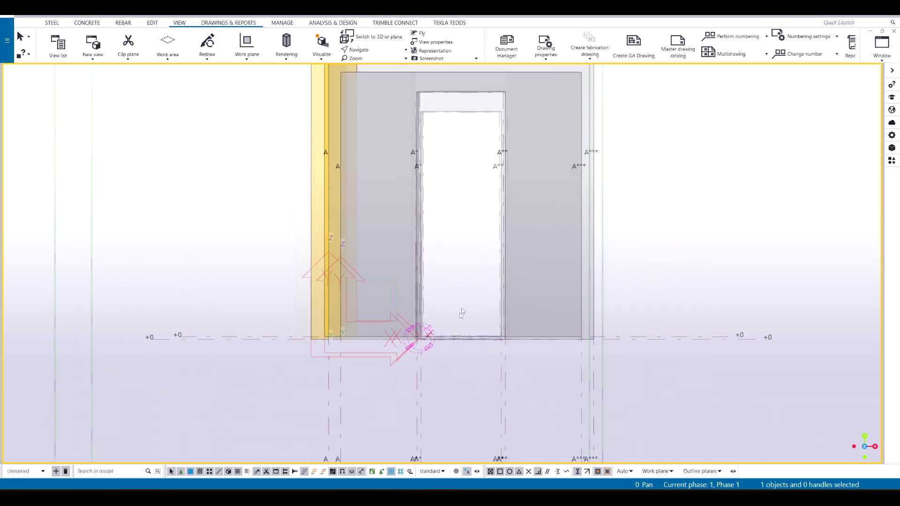
scroll(461, 310, up, 2)
click(511, 226)
key(ctrl+p)
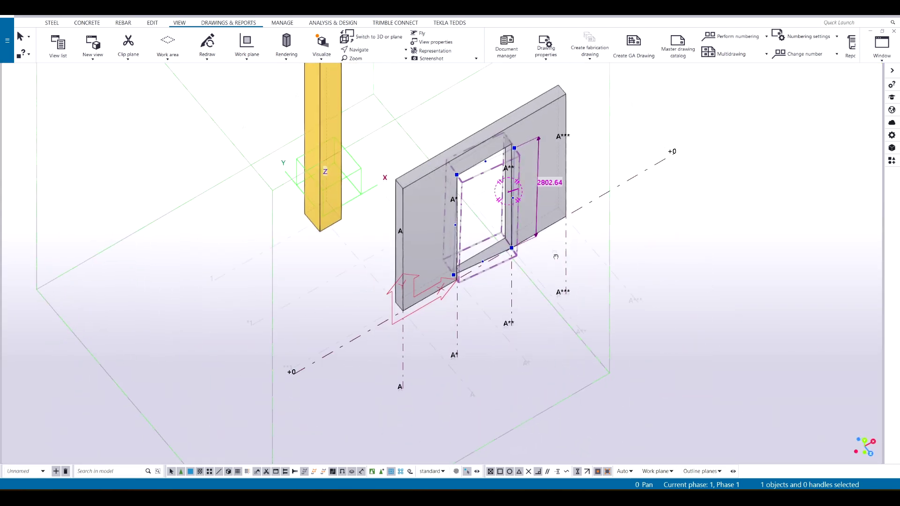
middle_drag(555, 257, 563, 272)
scroll(507, 194, up, 2)
scroll(525, 196, down, 1)
middle_drag(525, 196, 528, 243)
key(Delete)
scroll(537, 242, down, 2)
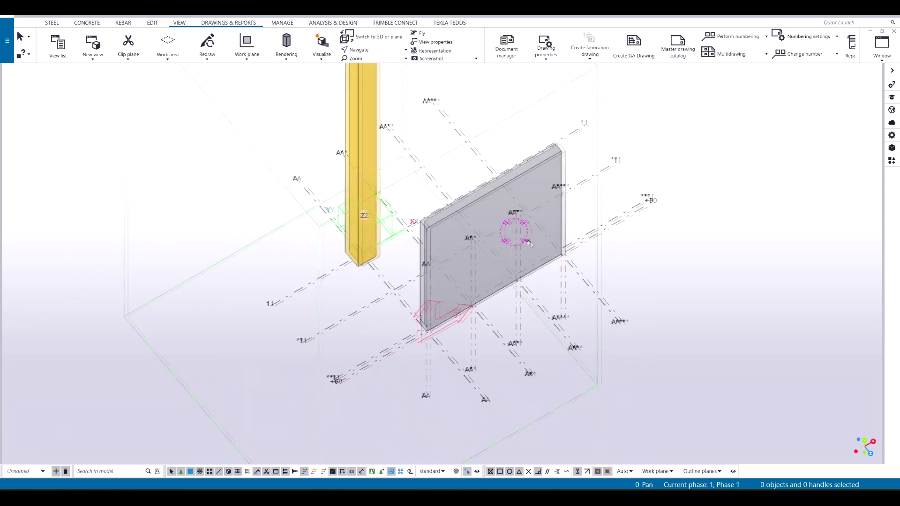
In the plane view, make a triangular polygon cut about 600 mm high and 600 mm wide at the panel's bottom edge, between gridlines A** and A***
key(ctrl+p)
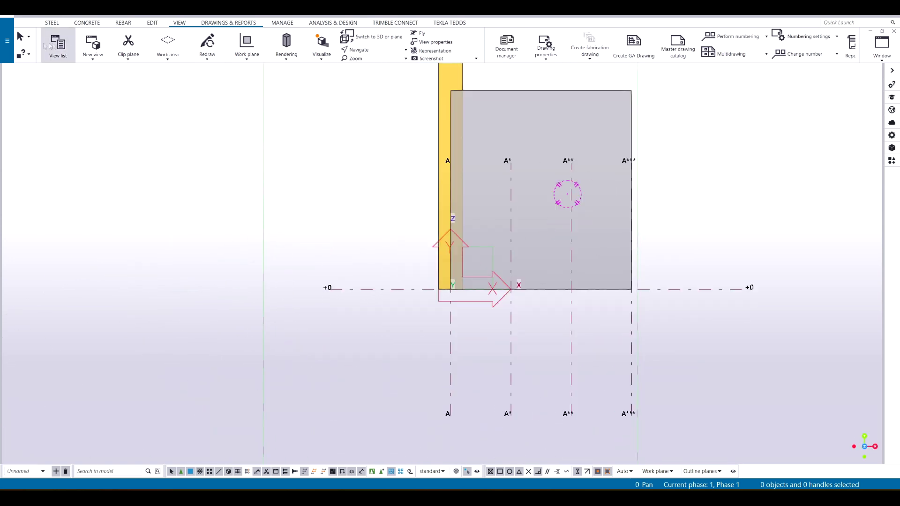
click(151, 23)
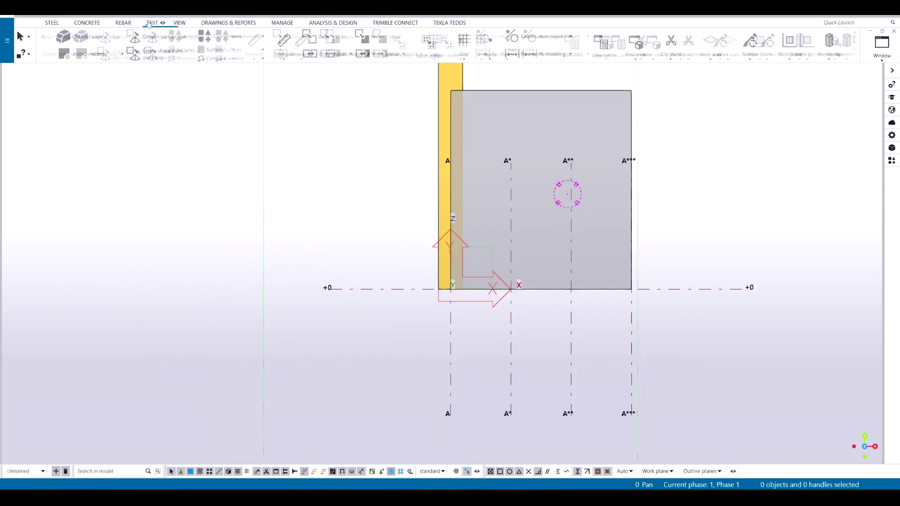
click(70, 42)
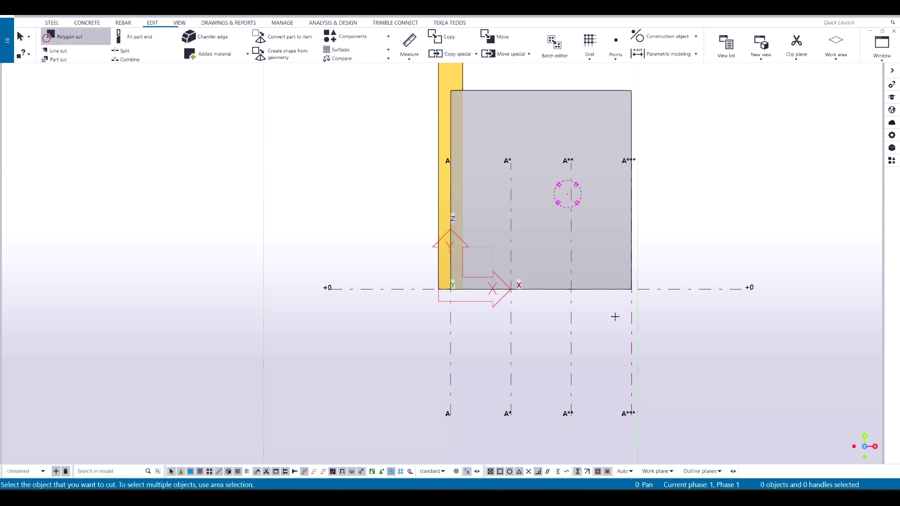
scroll(604, 304, up, 3)
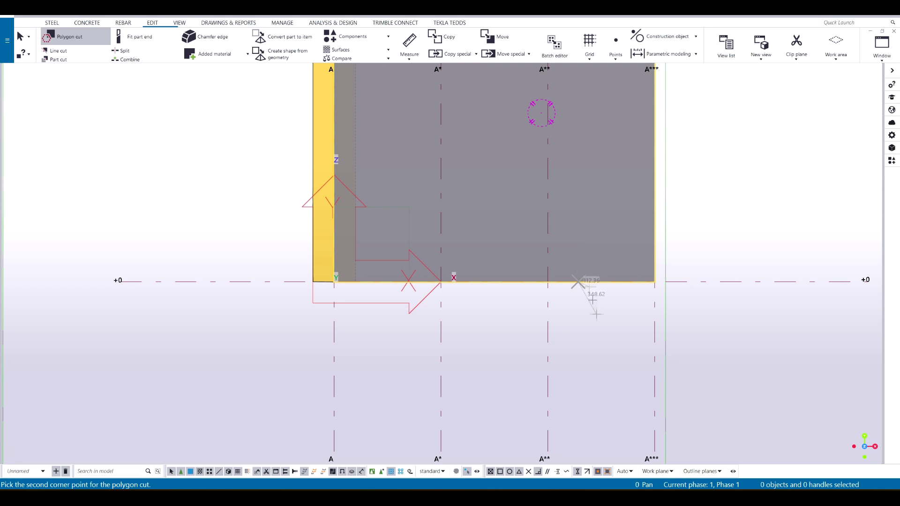
middle_drag(542, 216, 493, 283)
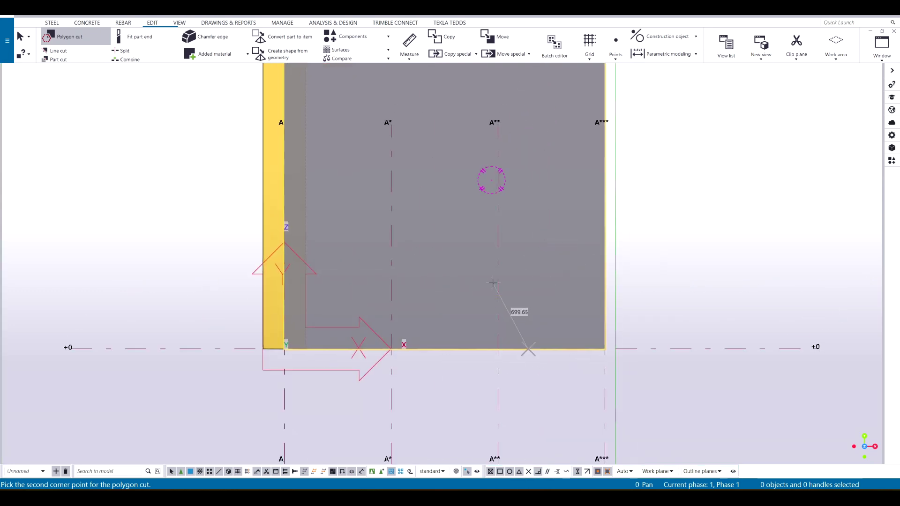
scroll(539, 281, up, 2)
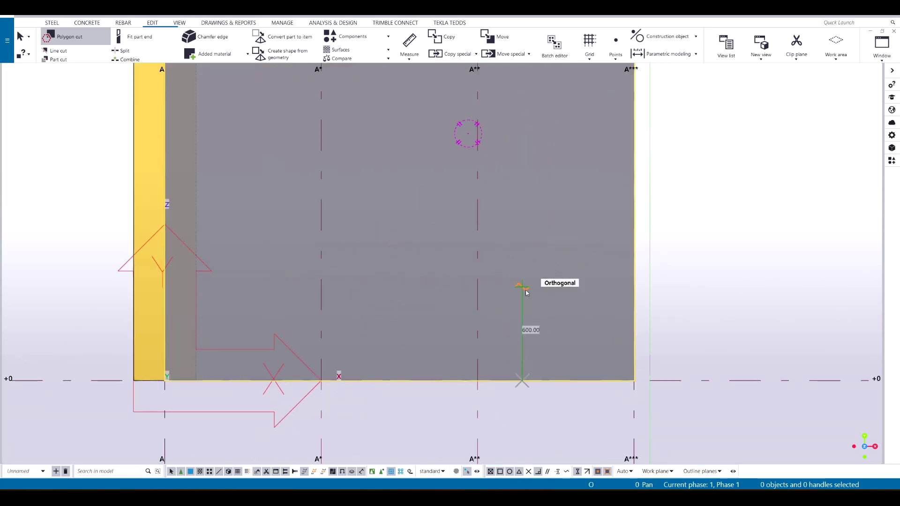
click(525, 292)
click(617, 289)
middle_click(618, 286)
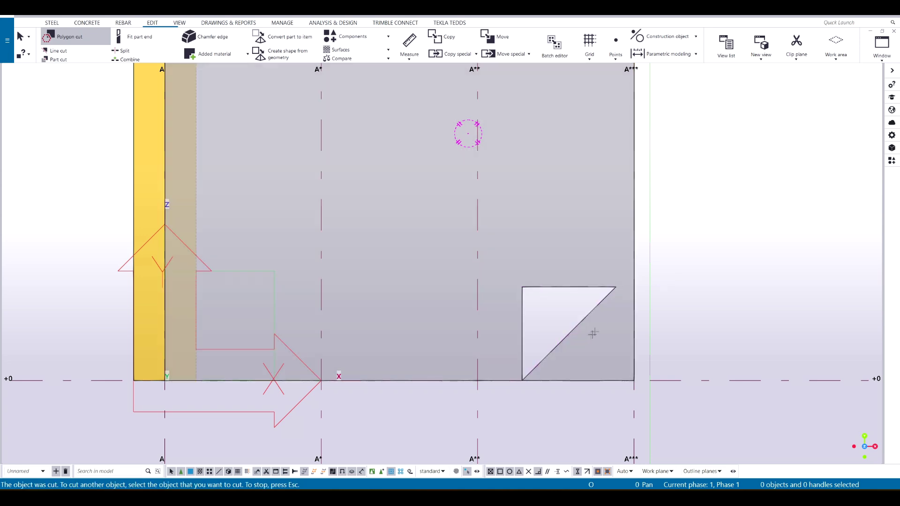
key(Escape)
Reshape the triangular cut into a 600 by 600 mm square by adding a fourth corner on the panel's bottom edge
middle_drag(568, 328, 458, 308)
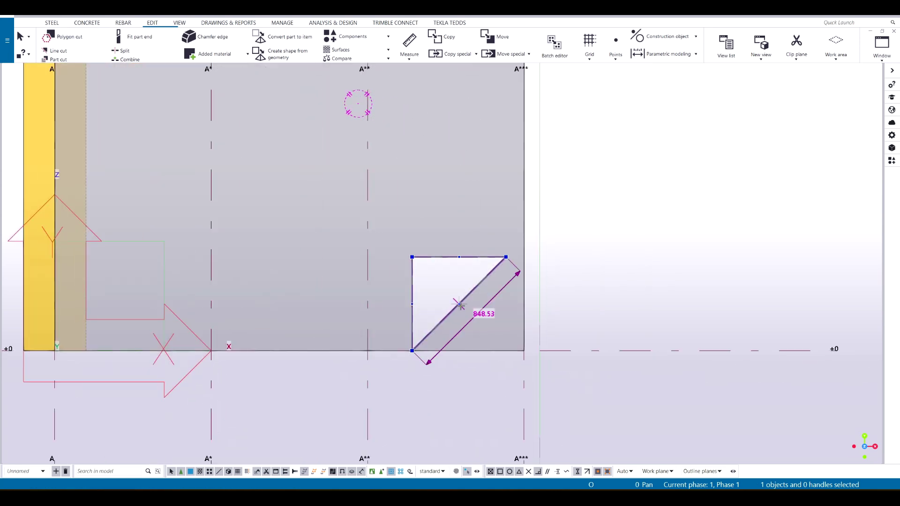
drag(459, 303, 496, 351)
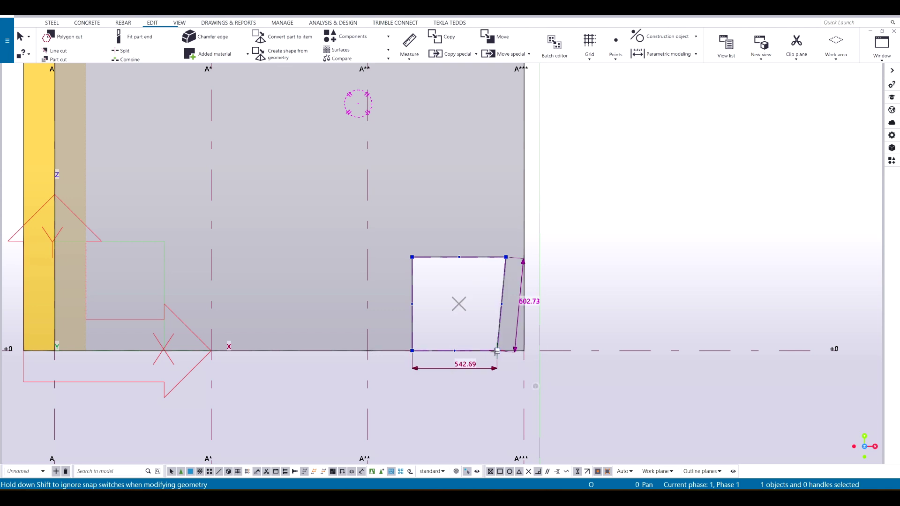
scroll(495, 352, up, 2)
mouse_move(485, 349)
click(496, 370)
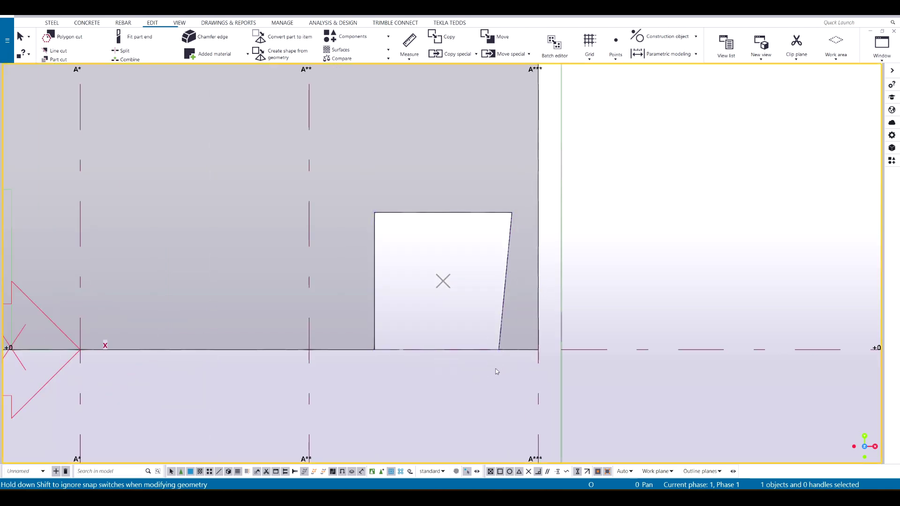
mouse_move(490, 355)
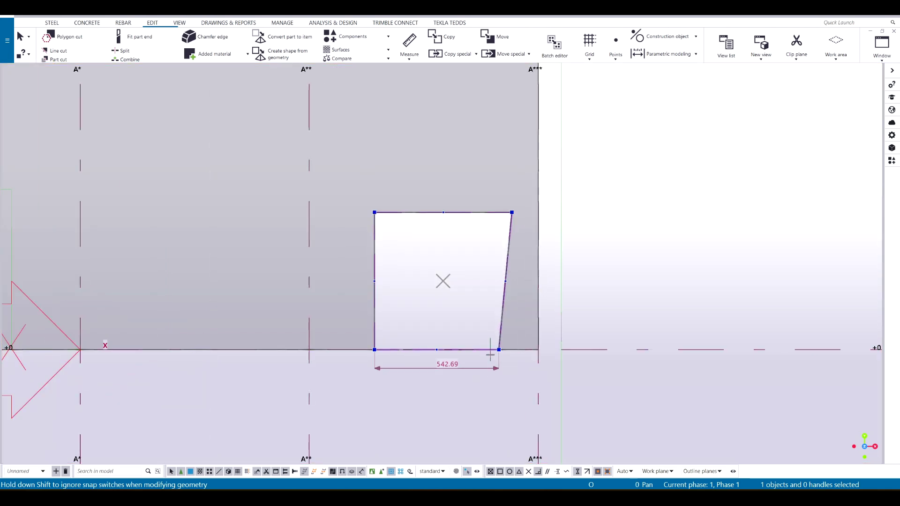
drag(496, 368, 511, 213)
scroll(504, 279, down, 4)
middle_drag(477, 255, 530, 245)
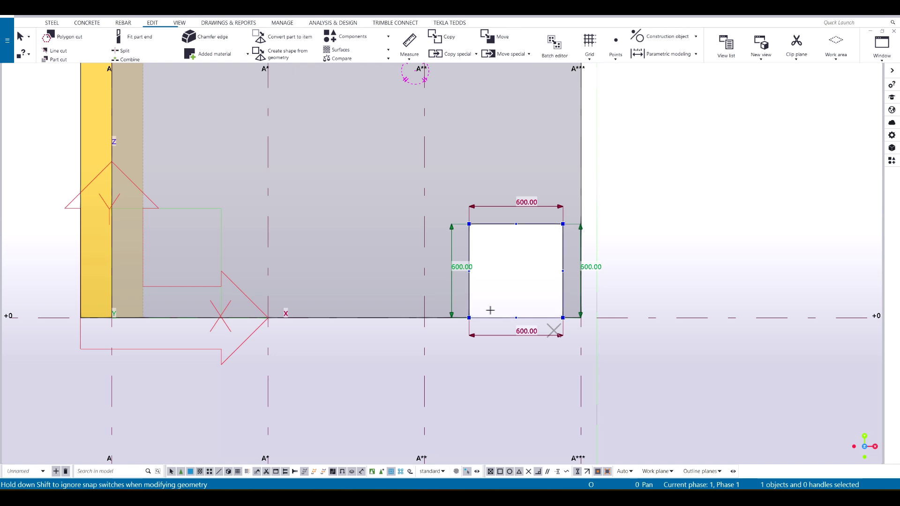
Move the square cut's vertical sides onto gridlines A* and A**
scroll(488, 311, down, 2)
drag(530, 284, 380, 337)
drag(600, 314, 497, 337)
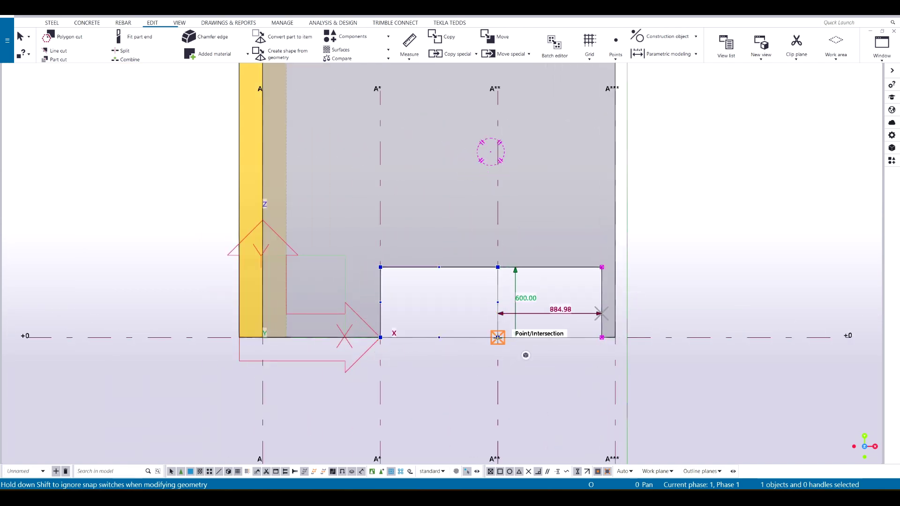
Set the door cut's height to 2100 mm
scroll(497, 337, down, 2)
click(565, 336)
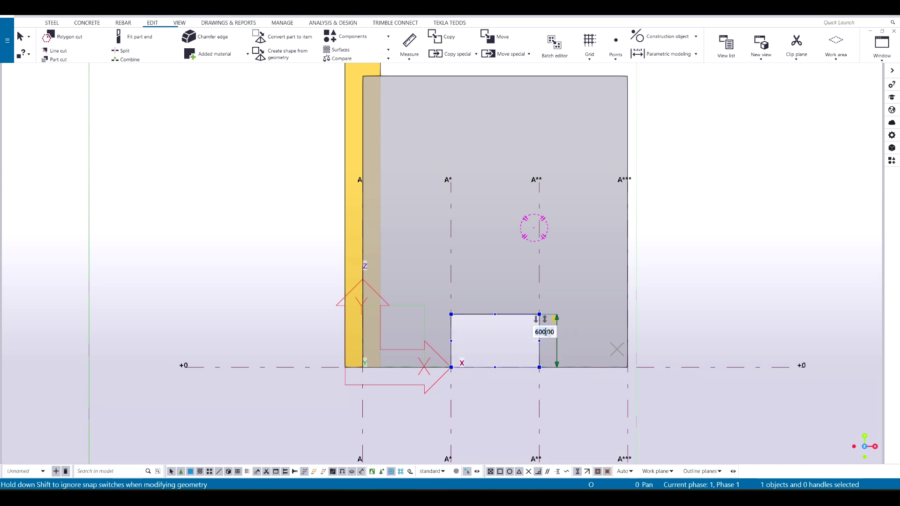
text(2100)
key(Return)
Return to the 3D view and examine the door opening through the panel from several angles
key(ctrl+p)
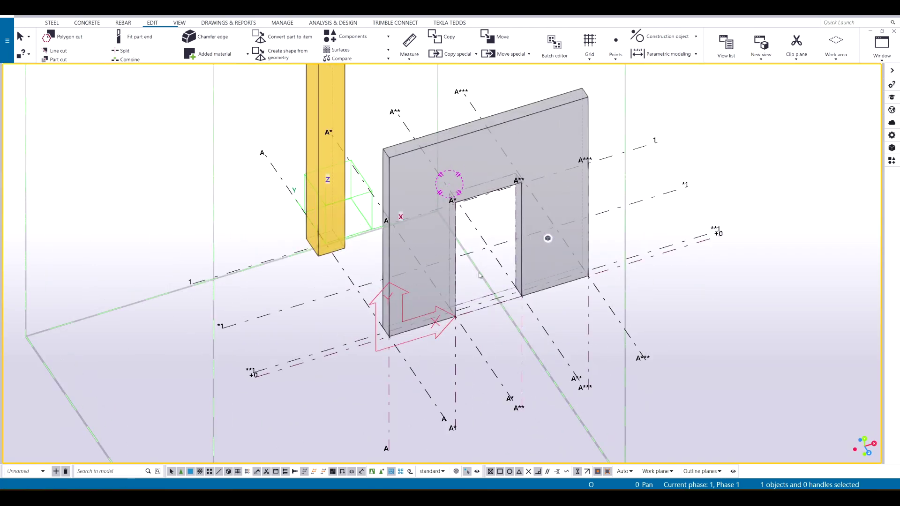
scroll(457, 311, down, 2)
scroll(466, 191, up, 2)
ctrl+middle_drag(466, 192, 435, 290)
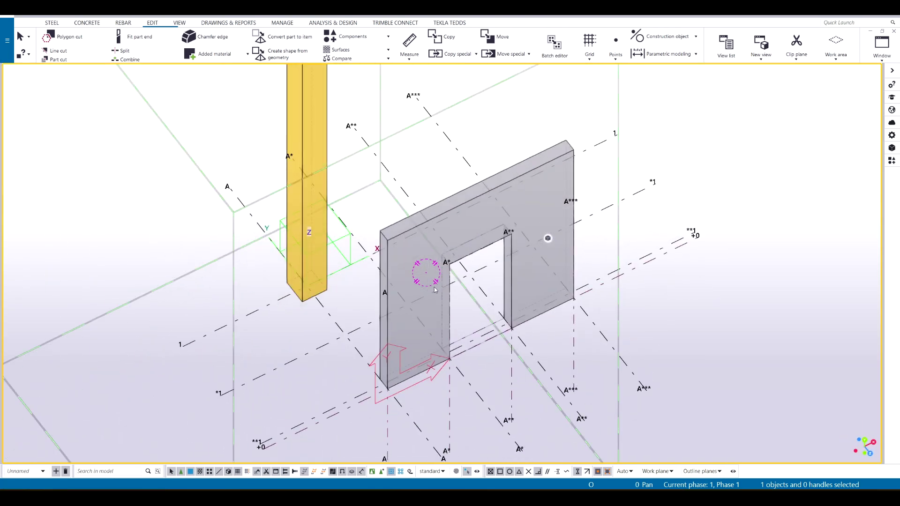
middle_drag(612, 318, 547, 313)
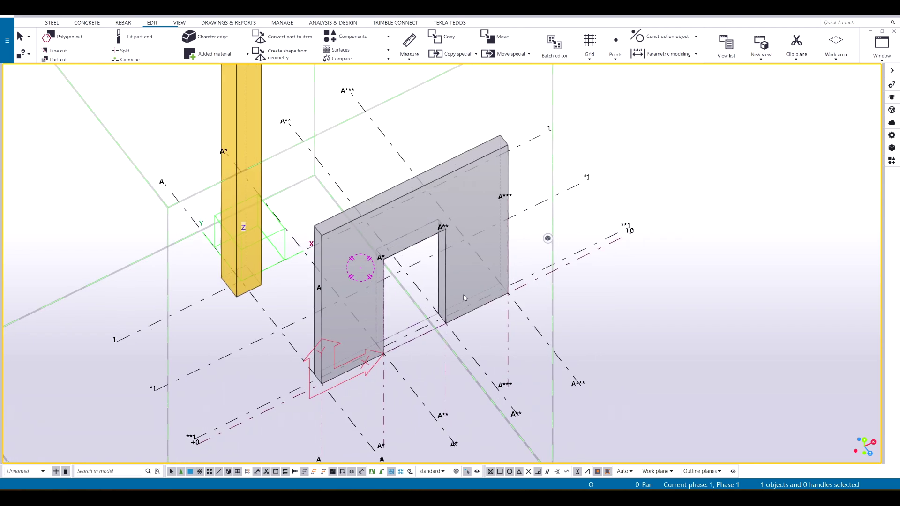
scroll(440, 282, down, 3)
scroll(412, 275, up, 2)
ctrl+middle_drag(398, 273, 343, 259)
scroll(399, 254, up, 4)
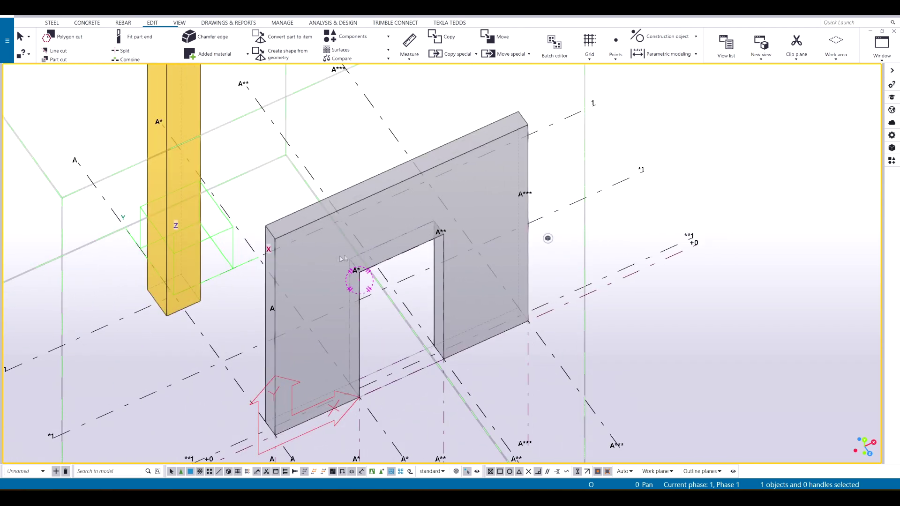
Start a rebar group in the panel with a straight bar shape running along the front face's top edge
click(125, 23)
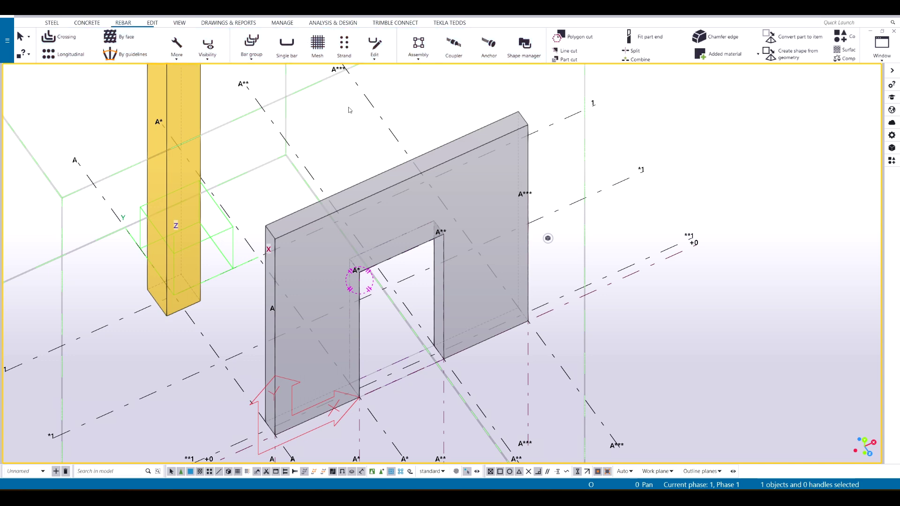
ctrl+middle_drag(472, 320, 388, 311)
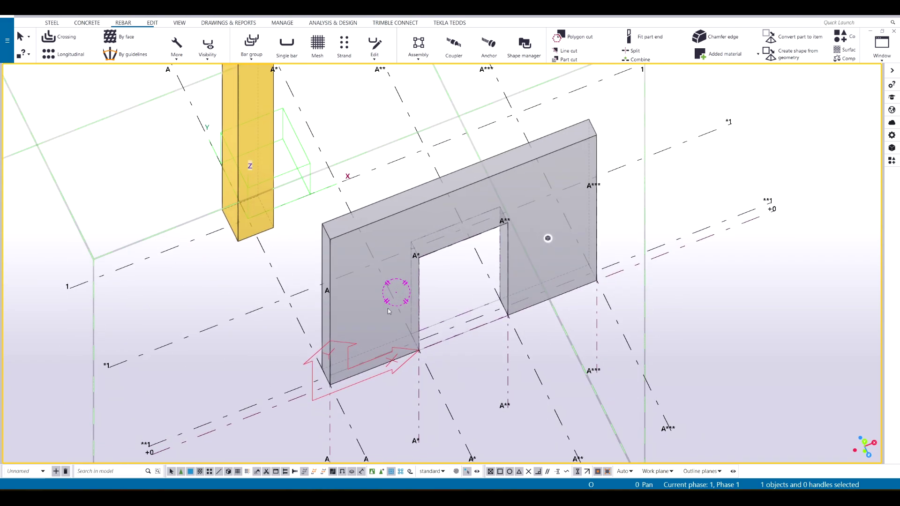
middle_drag(327, 134, 306, 144)
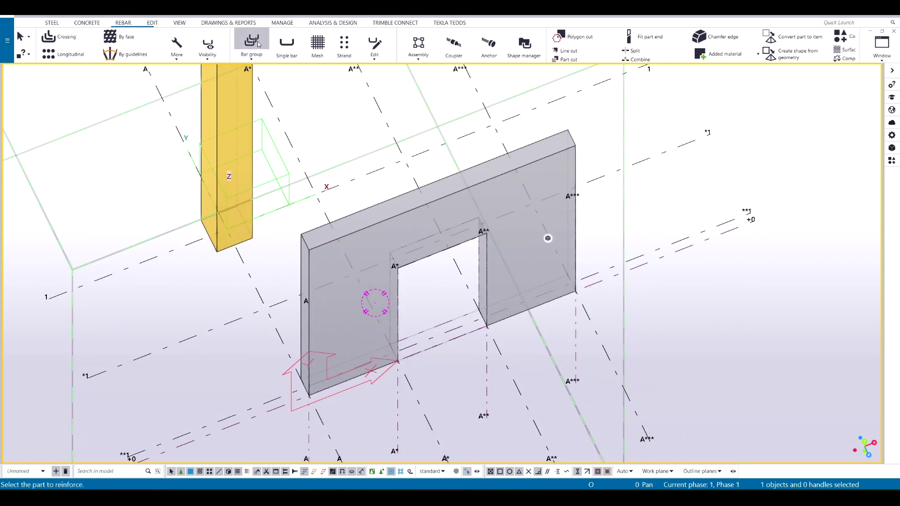
scroll(333, 305, up, 4)
click(374, 244)
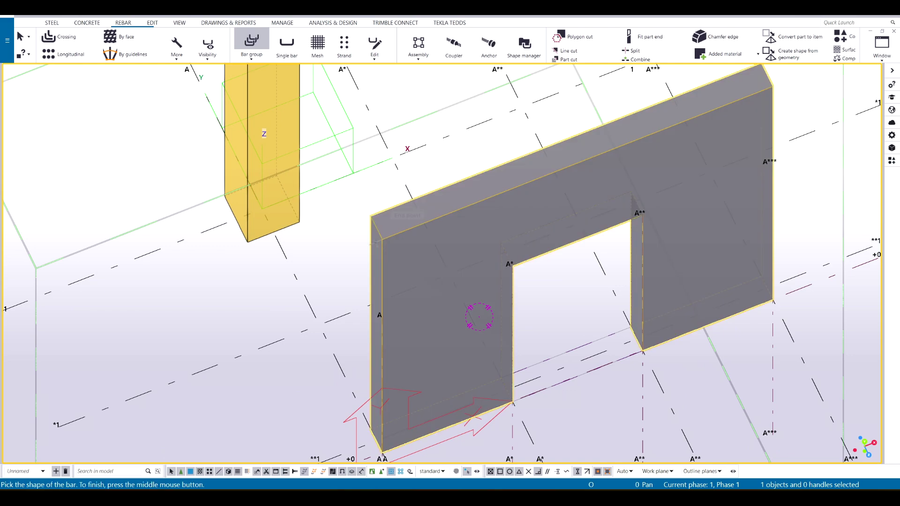
click(382, 240)
middle_drag(761, 234, 570, 377)
click(581, 230)
middle_drag(363, 404, 494, 290)
middle_click(488, 315)
Distribute the bar group between the door opening's upper corner and the panel's top edge at gridline A*
click(450, 293)
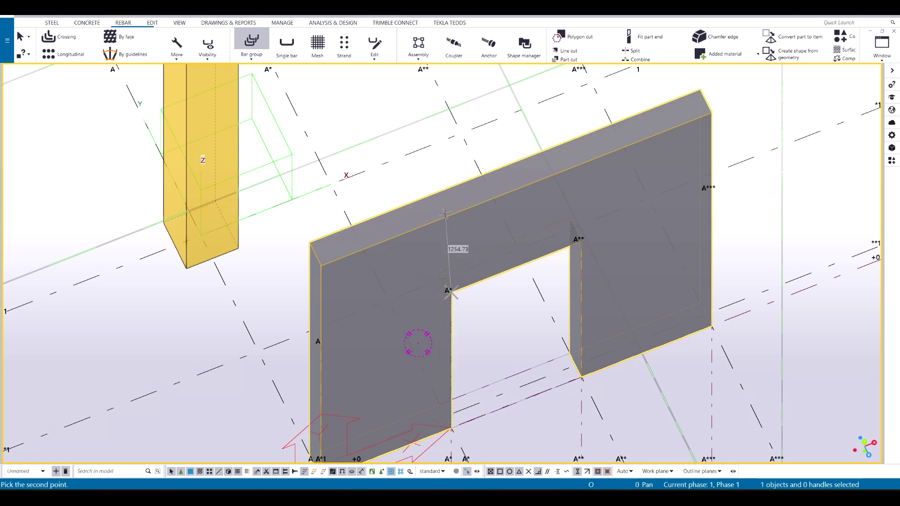
click(451, 215)
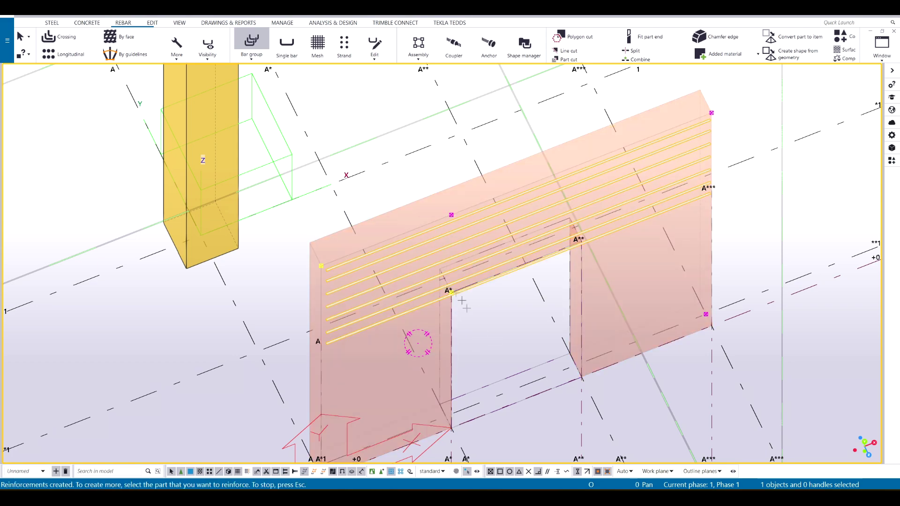
scroll(464, 305, up, 3)
key(Escape)
Set the rebar group's on-plane cover thickness to -25 mm to place the bars inside the panel
click(384, 323)
middle_drag(366, 333, 318, 347)
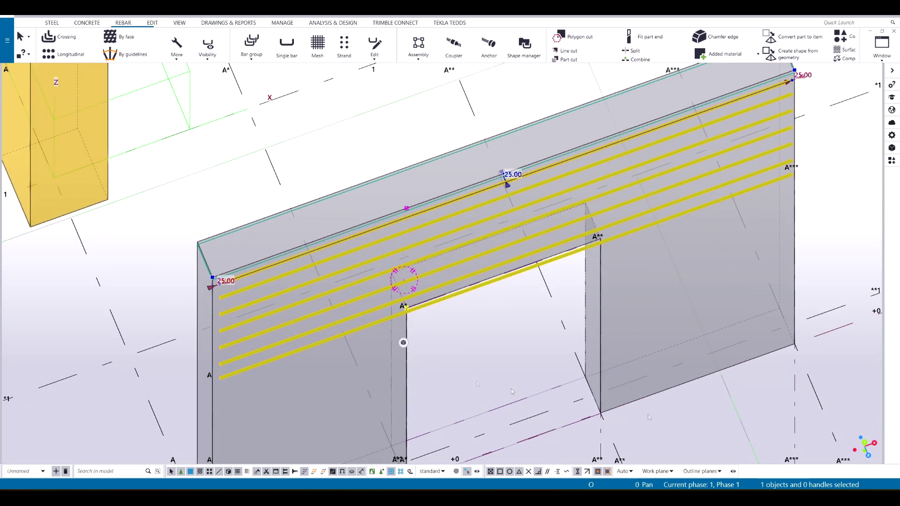
key(alt+Return)
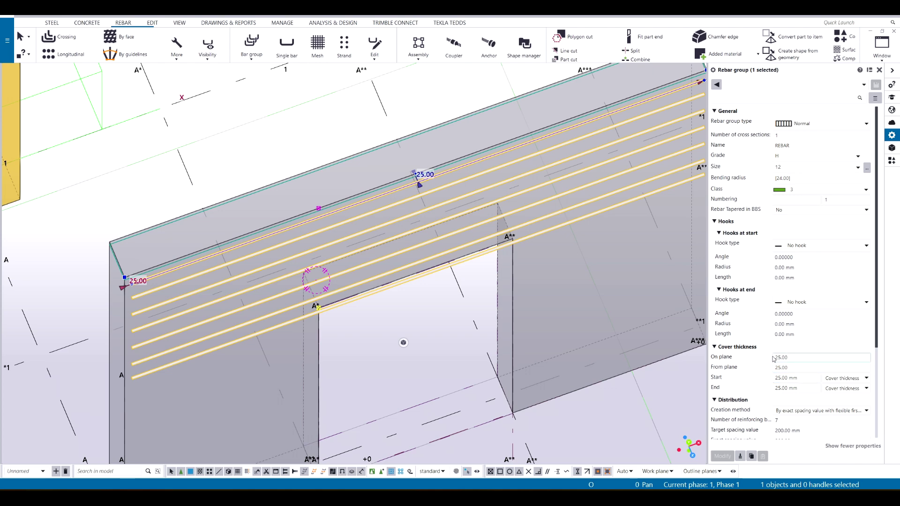
key(Return)
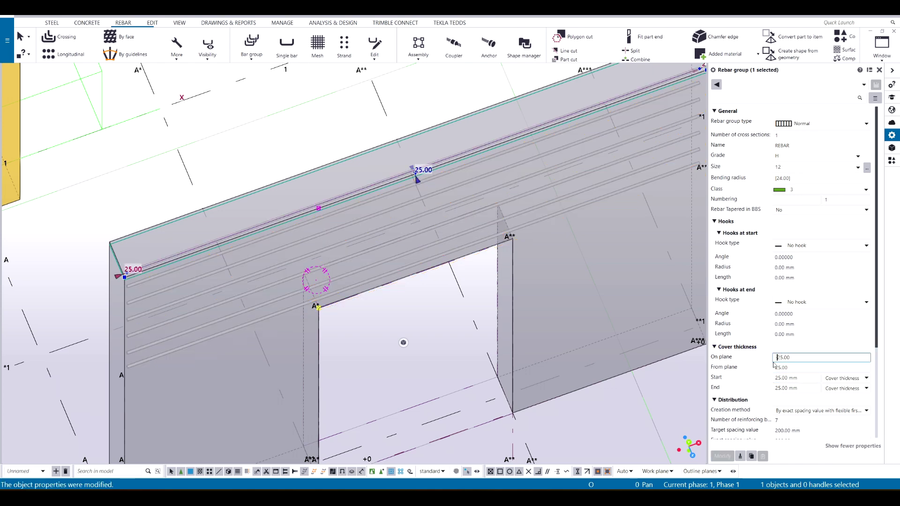
Examine the position of the reinforcing bars within the panel above the door opening
scroll(327, 242, up, 3)
middle_drag(330, 241, 522, 248)
click(255, 173)
scroll(239, 220, up, 1)
ctrl+middle_drag(211, 286, 213, 263)
scroll(214, 263, down, 2)
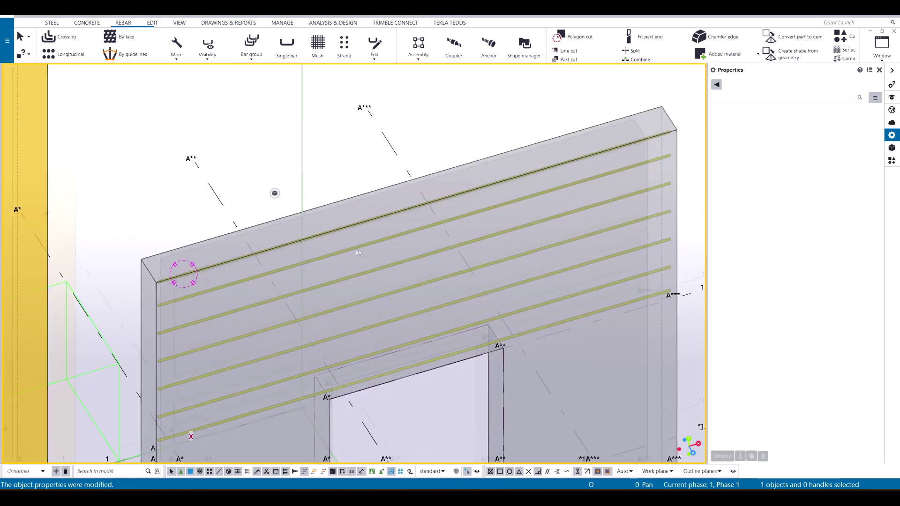
scroll(385, 218, down, 1)
scroll(440, 193, down, 3)
ctrl+middle_drag(403, 235, 376, 265)
scroll(374, 265, up, 2)
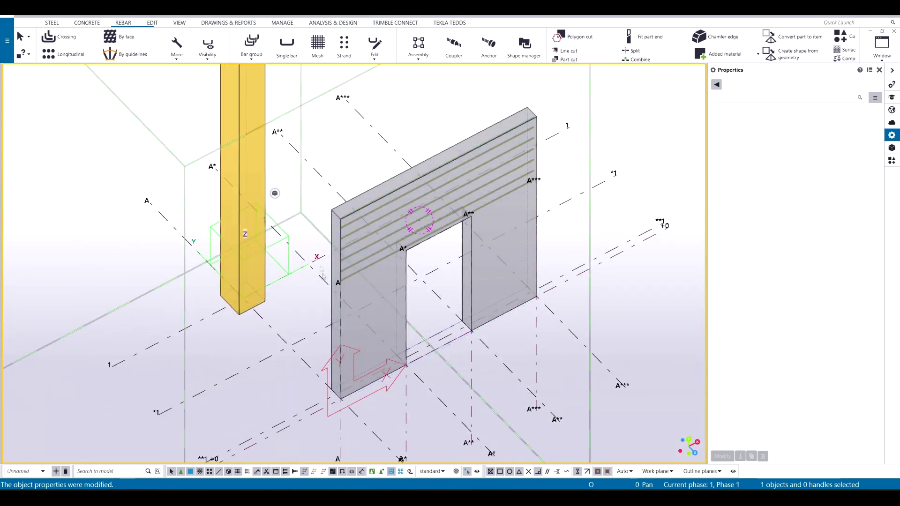
Set the work plane on the panel's end face at gridline A and switch to the plane view facing it
scroll(343, 234, up, 2)
ctrl+middle_drag(344, 229, 327, 146)
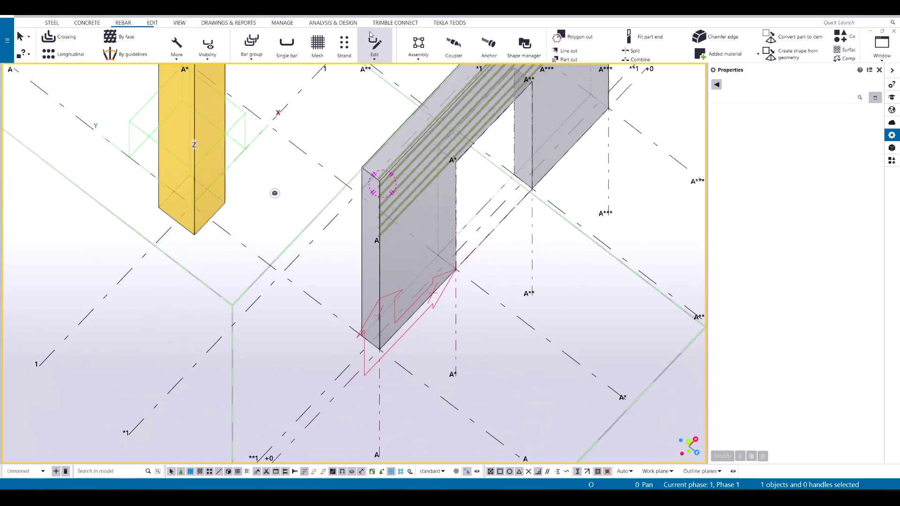
middle_drag(248, 165, 244, 209)
scroll(368, 368, up, 2)
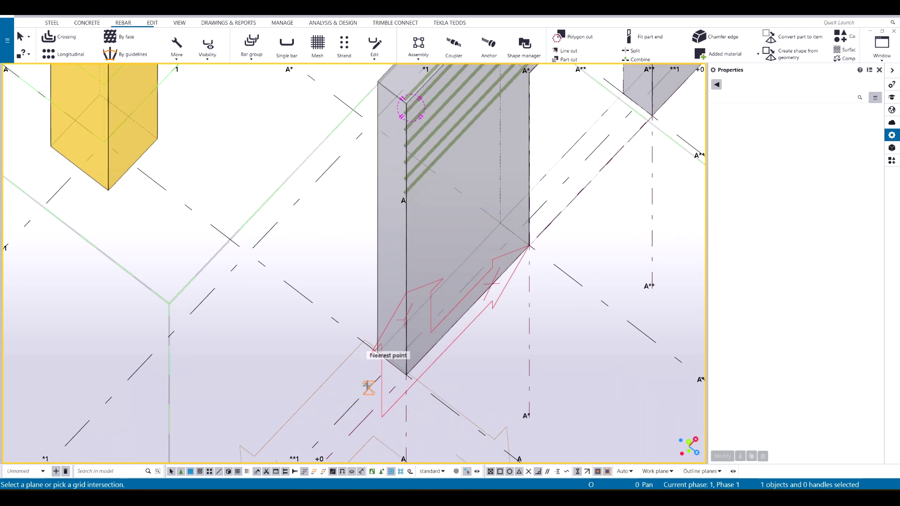
scroll(385, 348, up, 3)
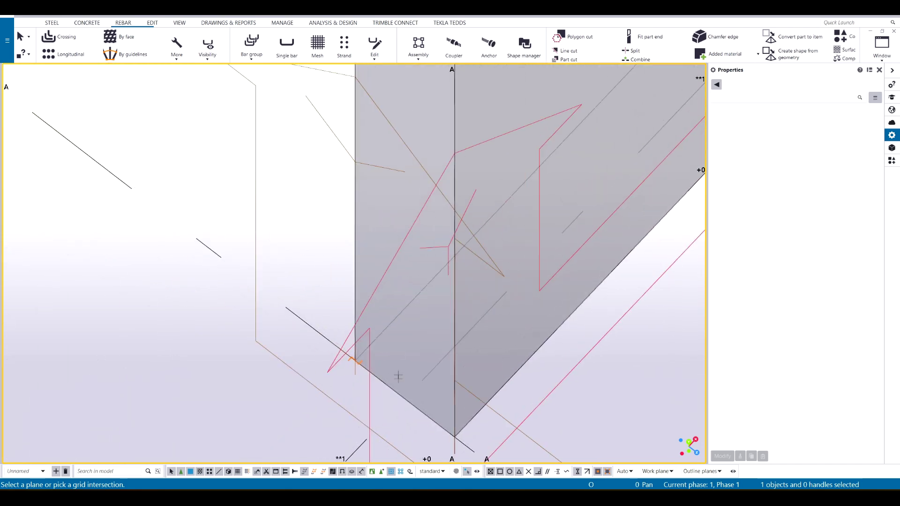
click(392, 384)
key(Escape)
mouse_move(391, 381)
middle_down()
mouse_move(400, 424)
mouse_move(416, 445)
middle_up()
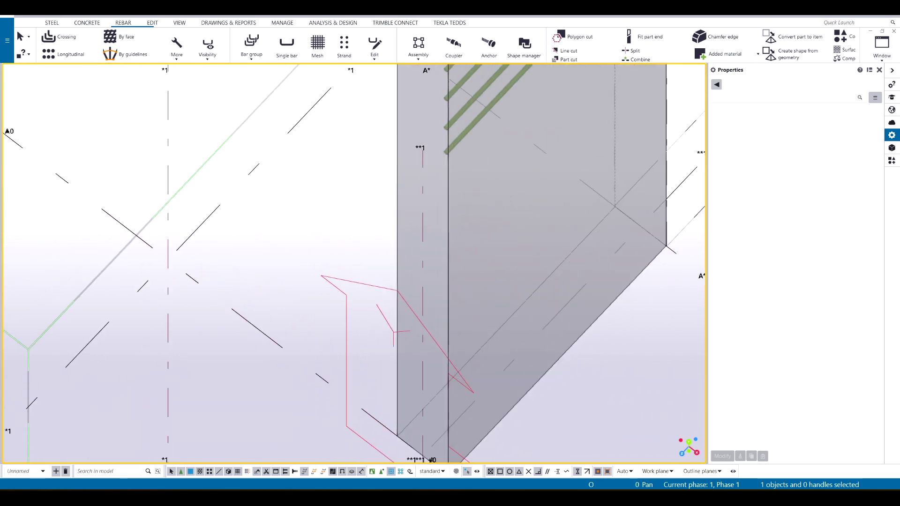
key(ctrl+p)
scroll(534, 198, up, 8)
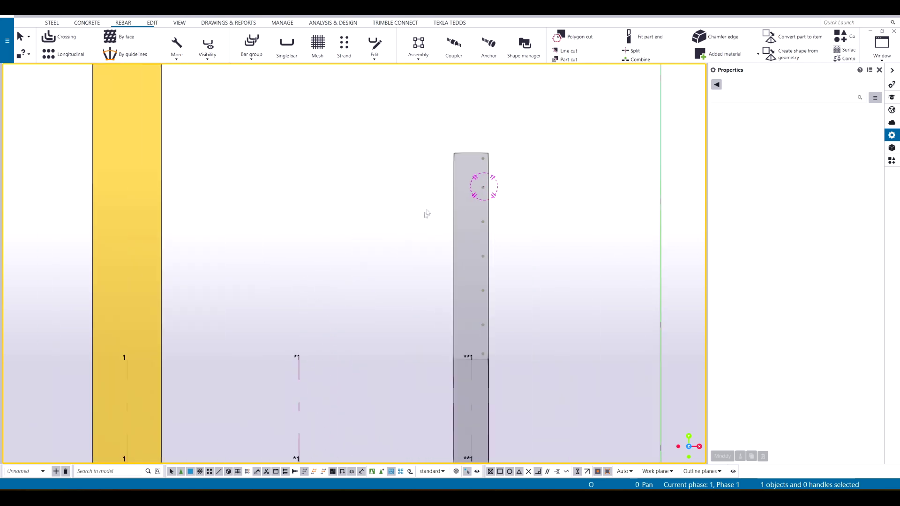
middle_drag(524, 121, 503, 207)
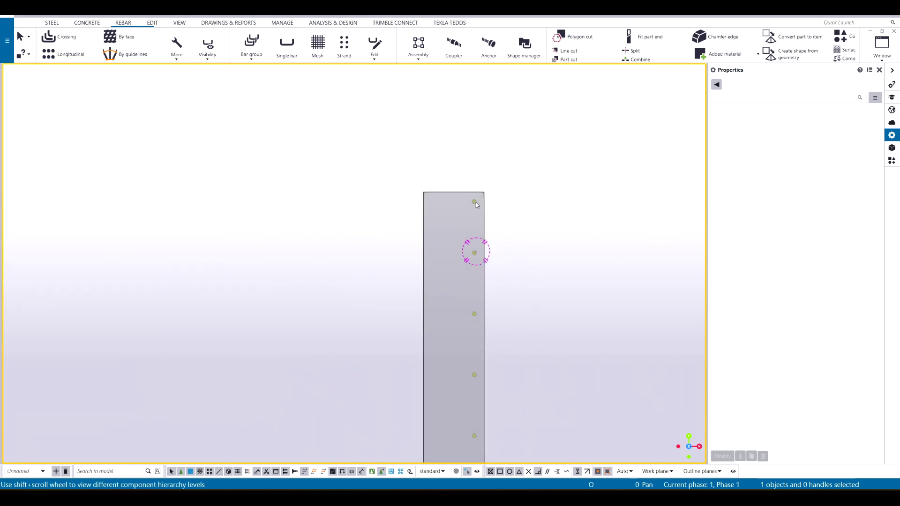
Try moving the rebar group by mirroring it about the vertical line through the midpoint of the panel's thickness
click(475, 202)
right_click(534, 223)
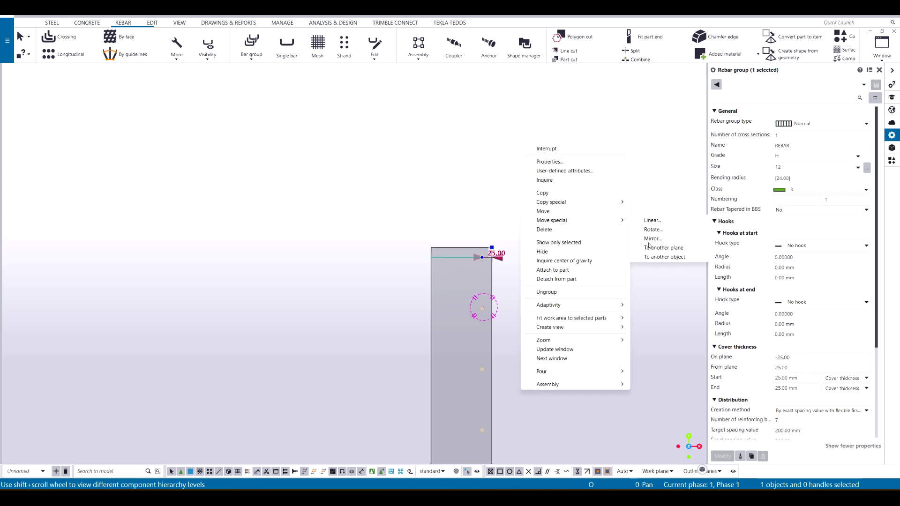
click(651, 239)
click(462, 249)
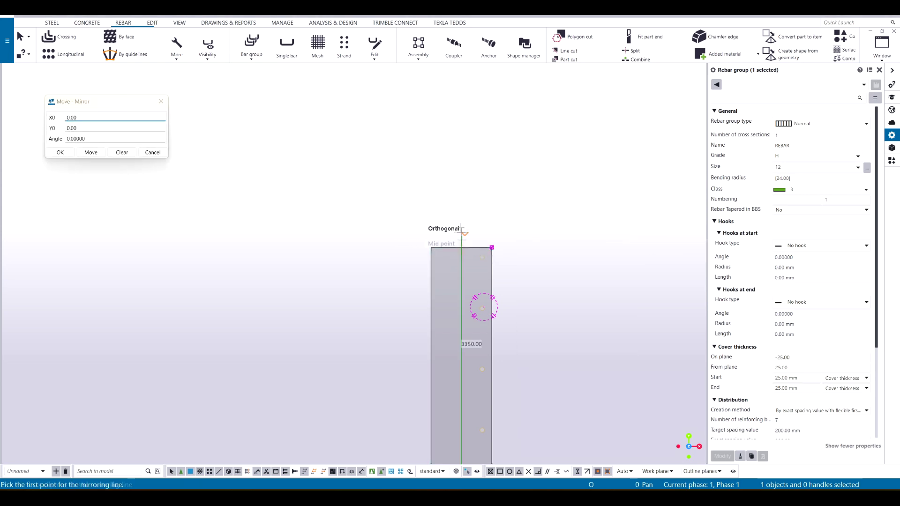
click(461, 187)
click(89, 152)
scroll(377, 272, down, 1)
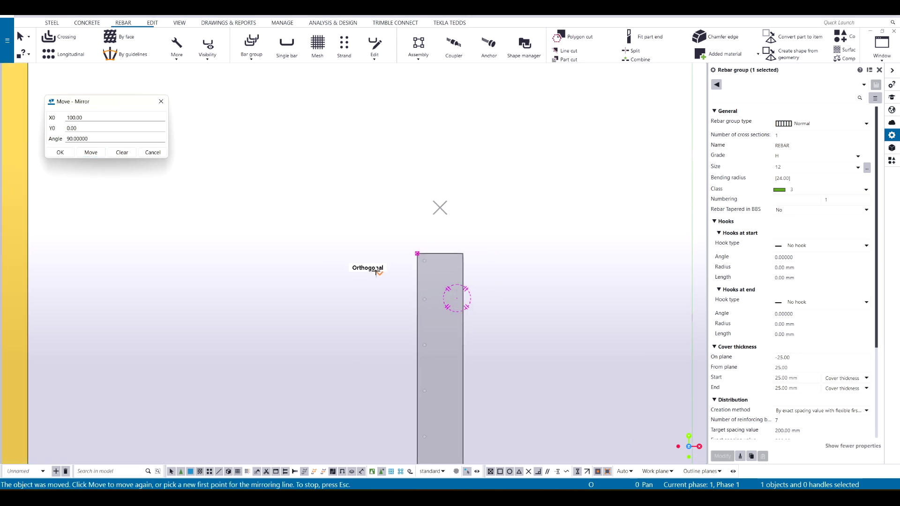
middle_drag(467, 284, 445, 310)
middle_drag(490, 292, 500, 275)
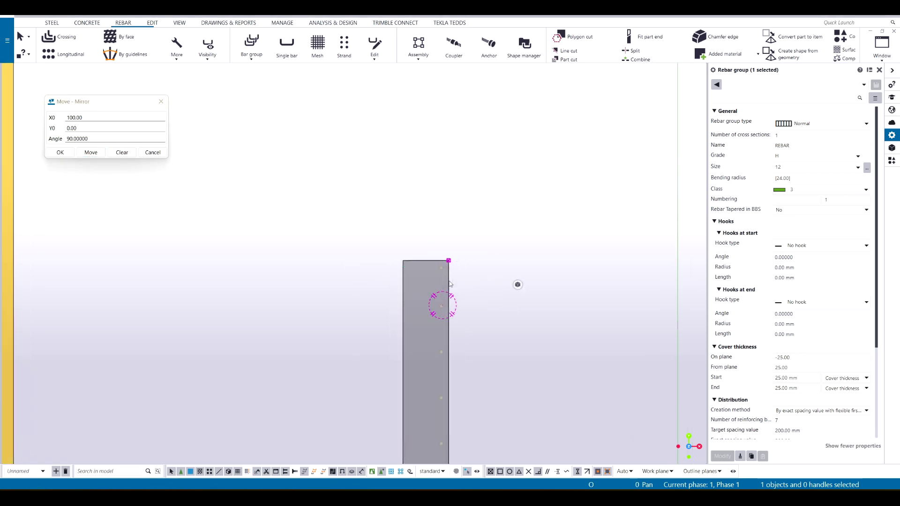
Create a mirrored copy of the rebar group about the vertical centreline of the panel's thickness, at a 90° angle
scroll(448, 283, up, 2)
right_click(530, 203)
mouse_move(572, 254)
click(668, 272)
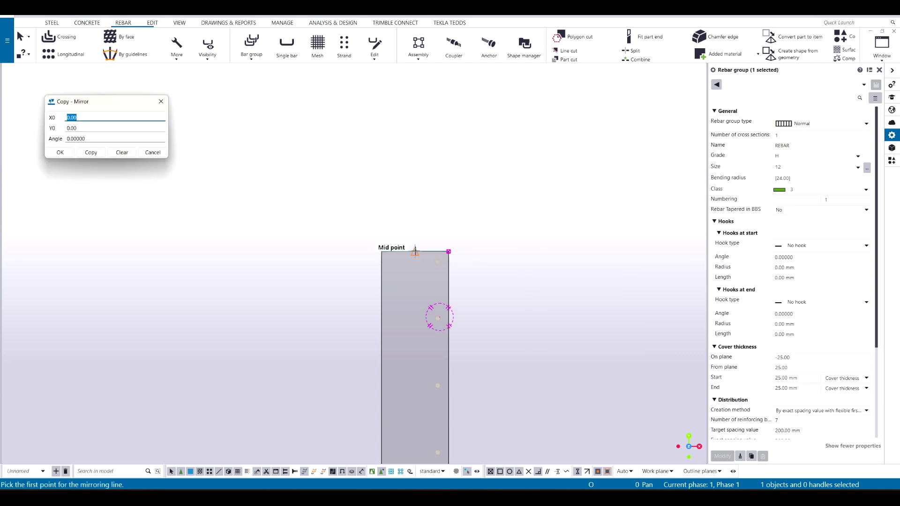
click(406, 183)
click(416, 252)
click(412, 193)
click(84, 155)
Inspect the rebar groups along both faces of the panel above the door opening in 3D
scroll(291, 255, down, 2)
middle_drag(345, 260, 356, 205)
ctrl+middle_drag(404, 283, 305, 312)
scroll(385, 312, down, 4)
mouse_move(403, 313)
middle_down()
mouse_move(386, 264)
mouse_move(393, 293)
mouse_move(344, 237)
mouse_move(355, 215)
middle_up()
scroll(393, 302, up, 2)
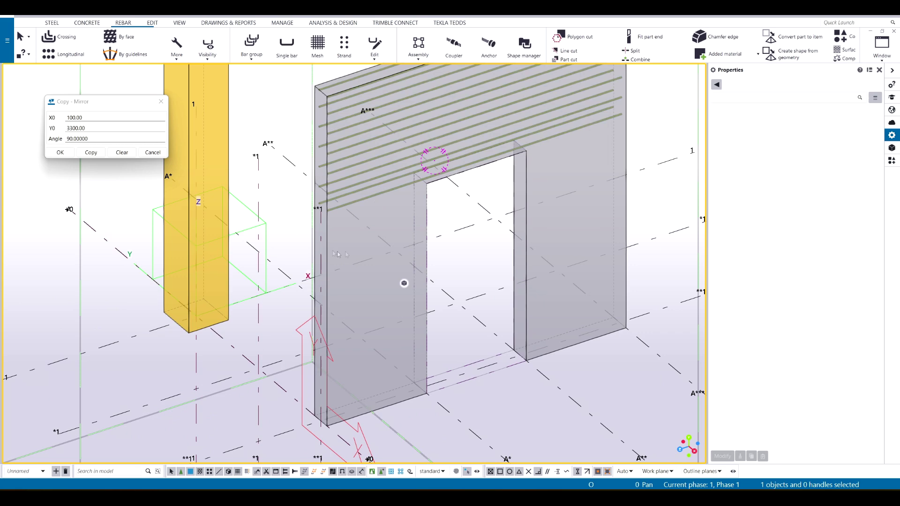
middle_drag(407, 197, 354, 285)
scroll(358, 273, down, 2)
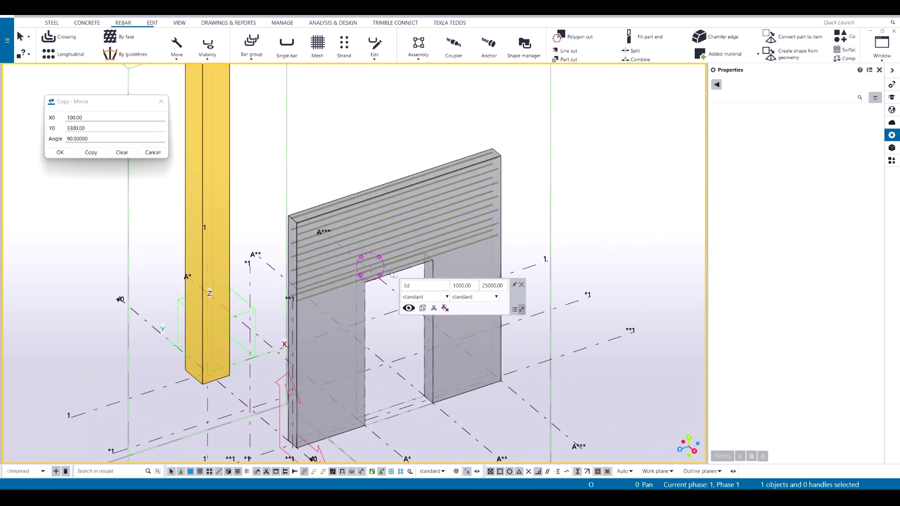
middle_drag(394, 249, 430, 221)
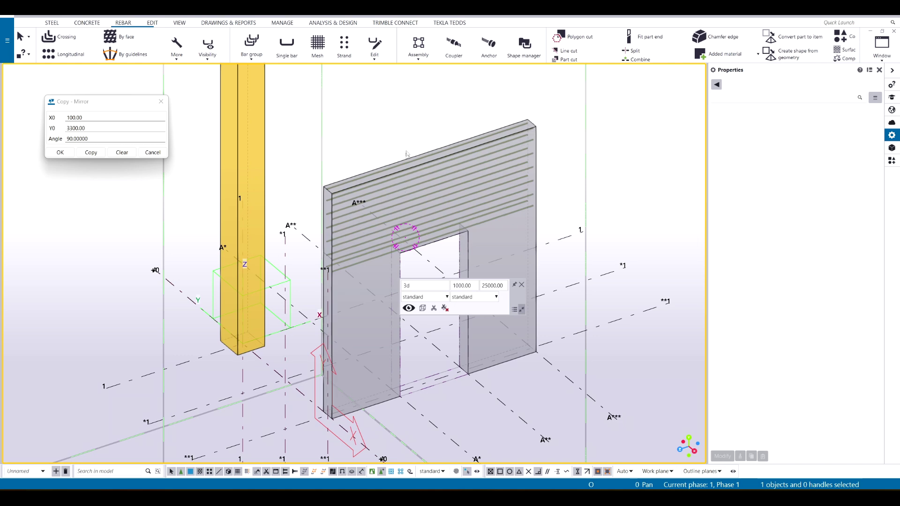
scroll(346, 187, up, 4)
scroll(363, 172, down, 3)
ctrl+middle_drag(364, 176, 364, 228)
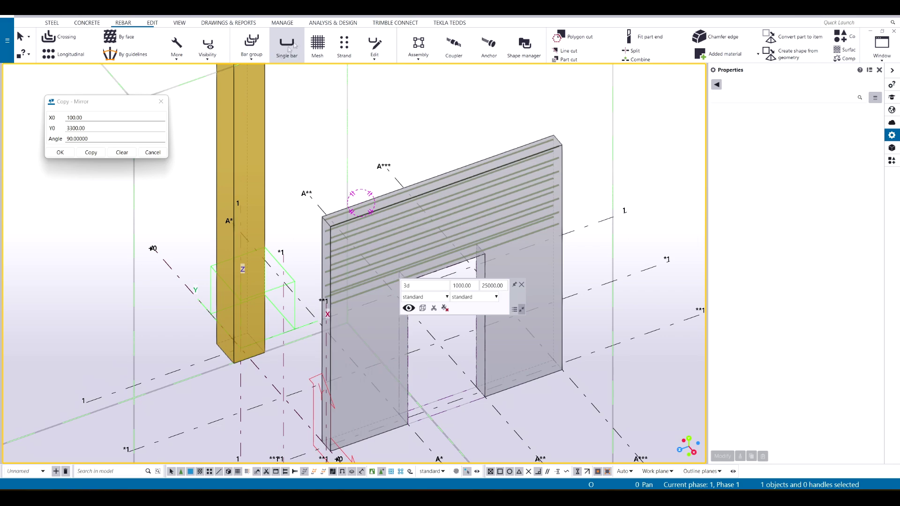
Make one linear copy of both rebar groups downward with a dY of -1200 mm, leaving out the dX and dZ offsets
scroll(360, 214, up, 5)
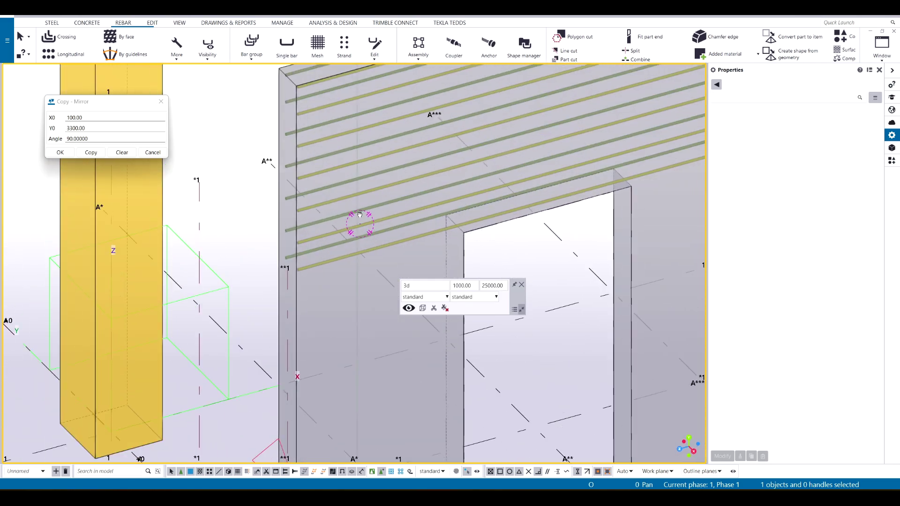
scroll(359, 214, up, 2)
drag(407, 208, 405, 206)
scroll(400, 237, down, 3)
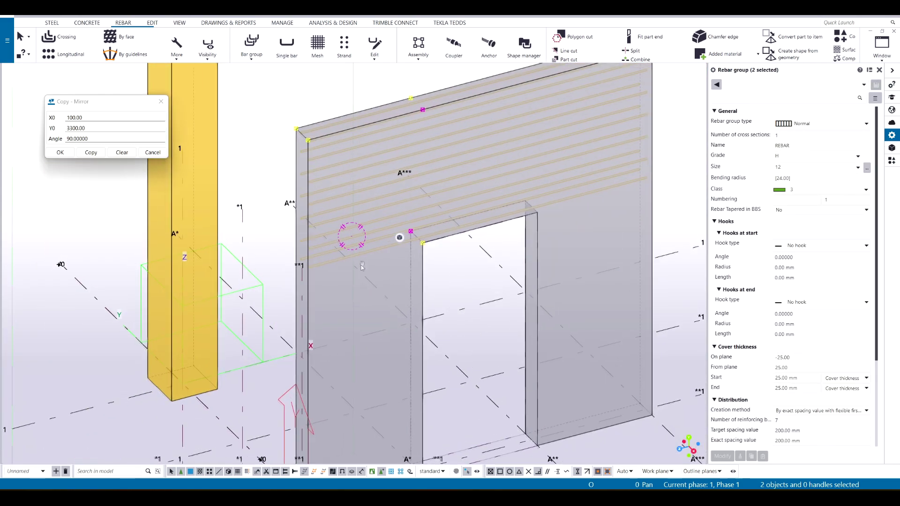
key(ctrl+shift+c)
middle_drag(399, 236, 385, 287)
scroll(440, 151, up, 2)
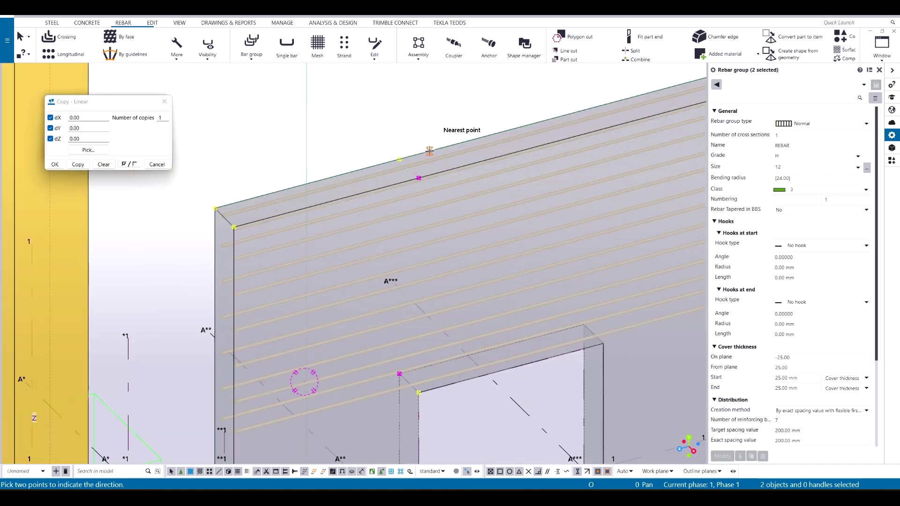
middle_drag(506, 383, 538, 225)
click(551, 293)
click(50, 117)
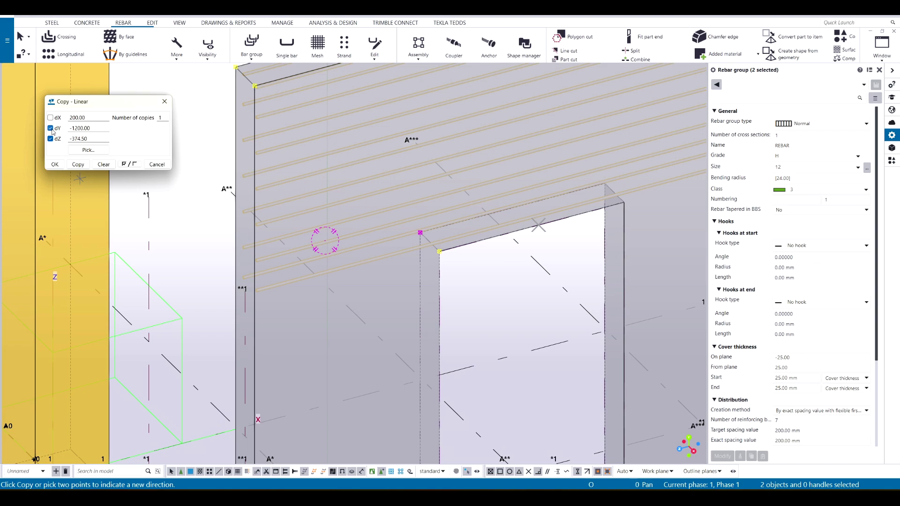
click(76, 167)
scroll(403, 300, down, 2)
middle_drag(498, 404, 504, 302)
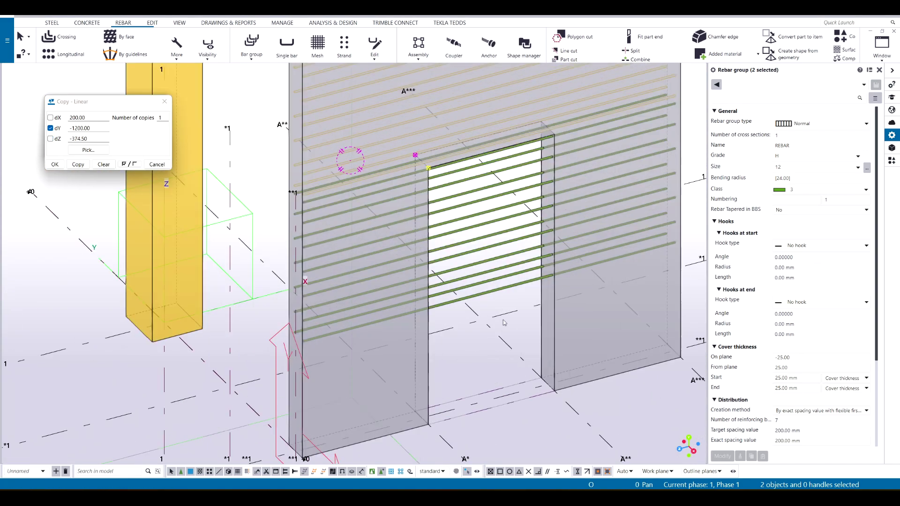
Extend the copied rebar groups to the panel's bottom edge by moving their lower handles with a dY of -900 mm, excluding dZ
scroll(502, 303, up, 2)
drag(494, 231, 493, 229)
scroll(462, 259, down, 2)
middle_drag(461, 259, 467, 194)
alt+drag(384, 197, 446, 279)
middle_drag(446, 269, 429, 289)
key(ctrl+m)
scroll(394, 263, up, 2)
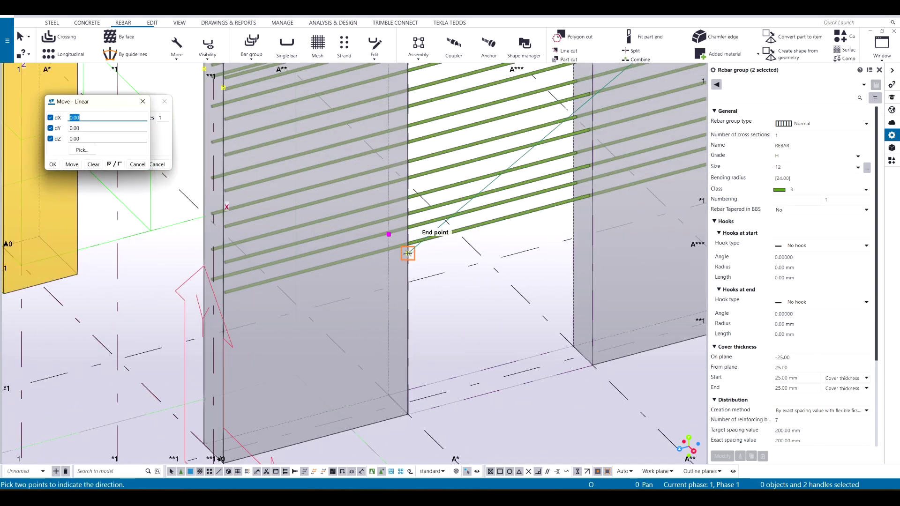
click(408, 253)
click(326, 436)
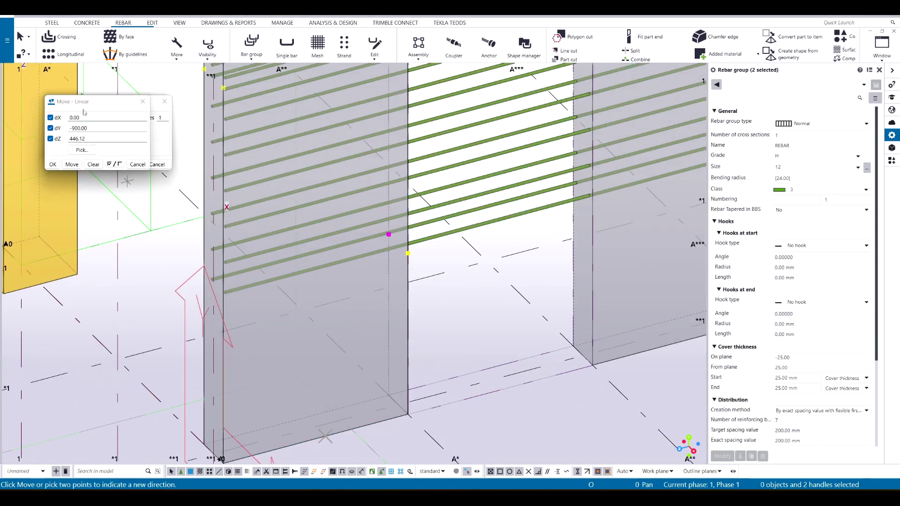
click(50, 140)
click(72, 165)
scroll(331, 241, down, 4)
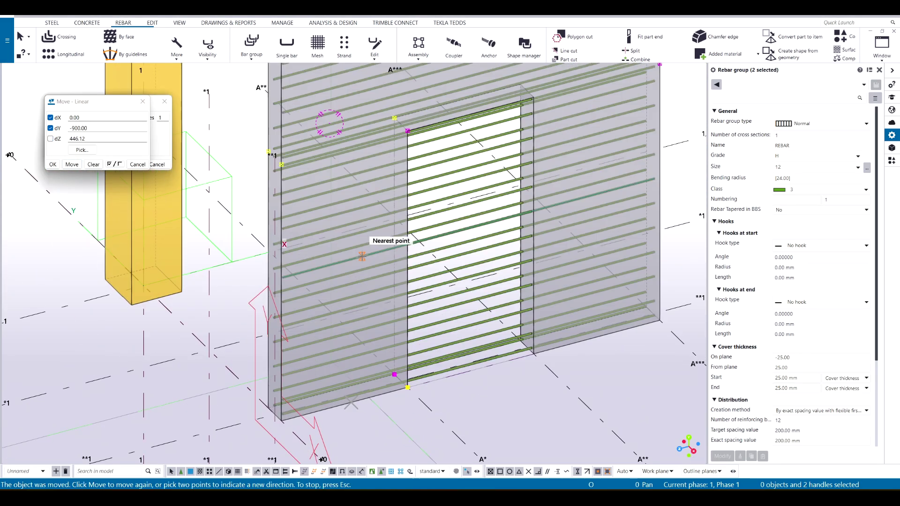
Examine the bars running down the panel's full height and across the door opening
scroll(473, 330, up, 4)
click(467, 298)
scroll(457, 266, down, 3)
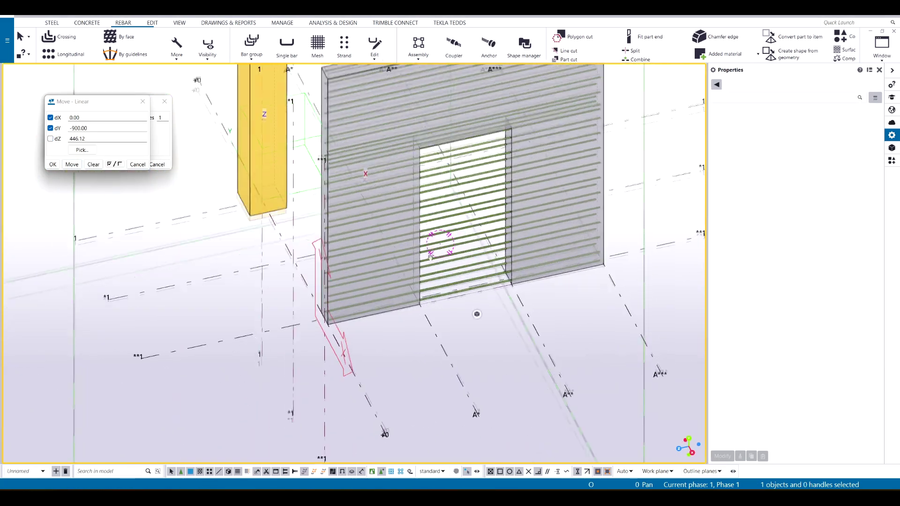
scroll(420, 154, up, 5)
scroll(419, 153, up, 3)
scroll(297, 322, down, 7)
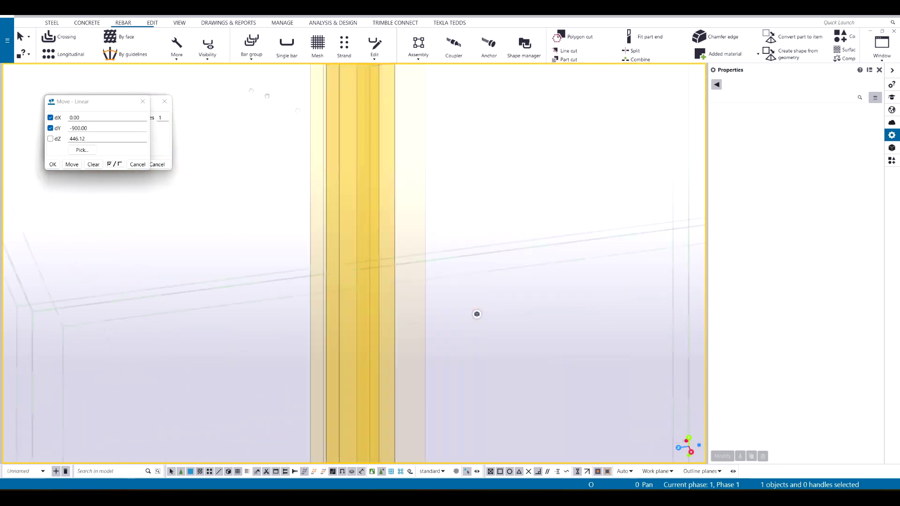
middle_drag(323, 317, 370, 201)
scroll(345, 177, up, 2)
scroll(347, 150, up, 1)
scroll(329, 120, down, 1)
middle_drag(242, 102, 342, 273)
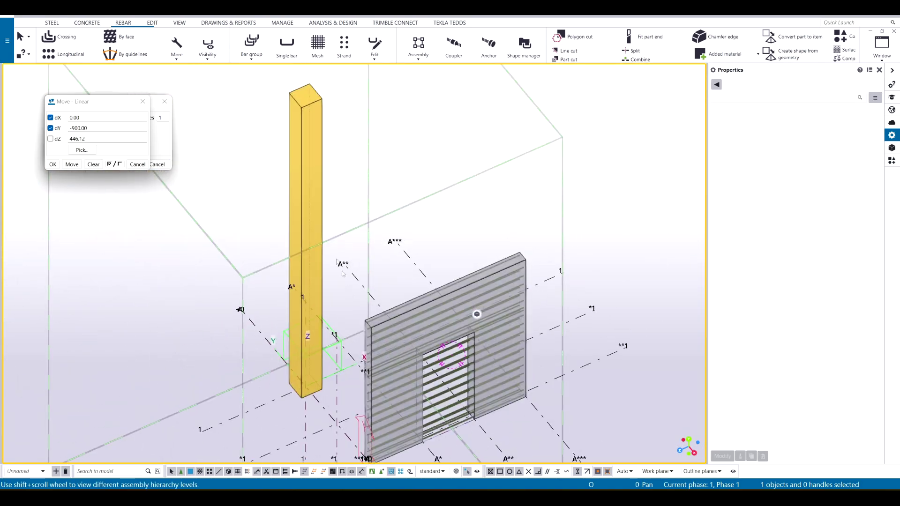
Create a 3D view of the precast panel cast unit
click(453, 300)
click(495, 244)
middle_drag(474, 274, 449, 282)
right_click(449, 282)
mouse_move(521, 353)
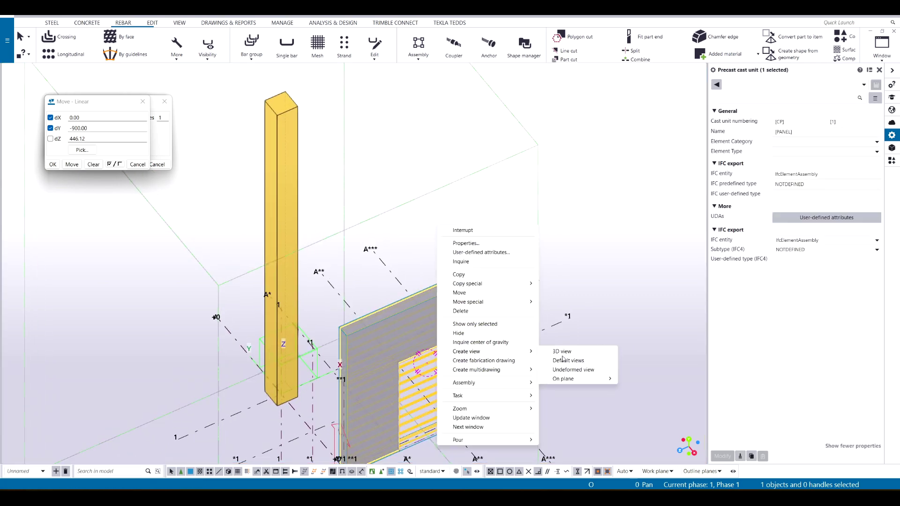
click(566, 353)
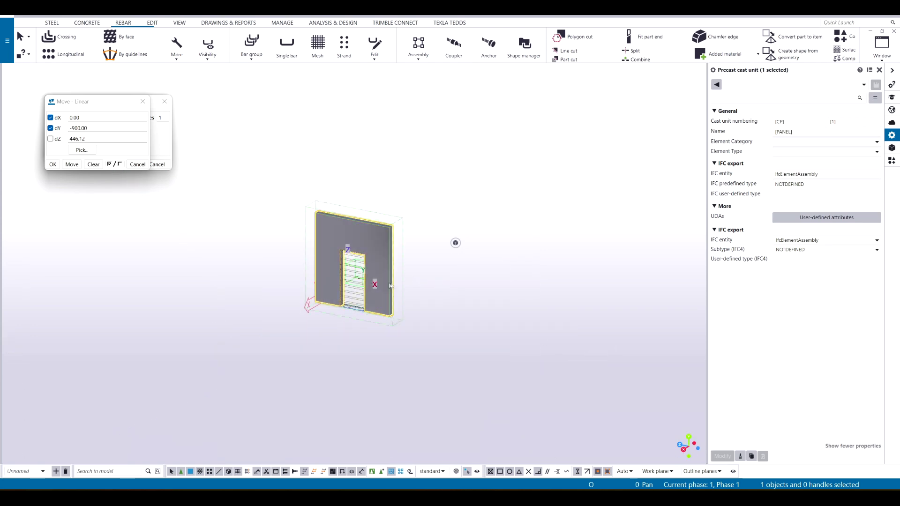
Change the plane selection to View plane and set the work plane parallel to the panel's front face
key(ctrl+p)
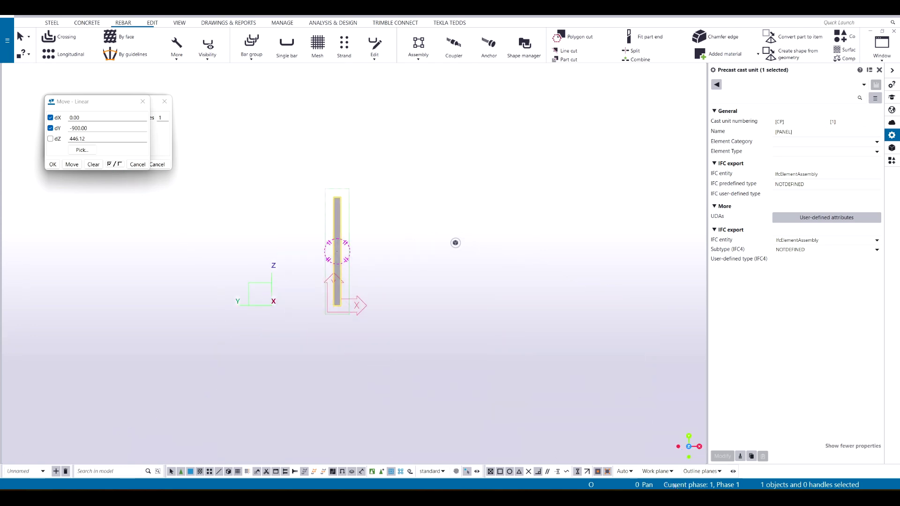
ctrl+middle_drag(435, 331, 343, 307)
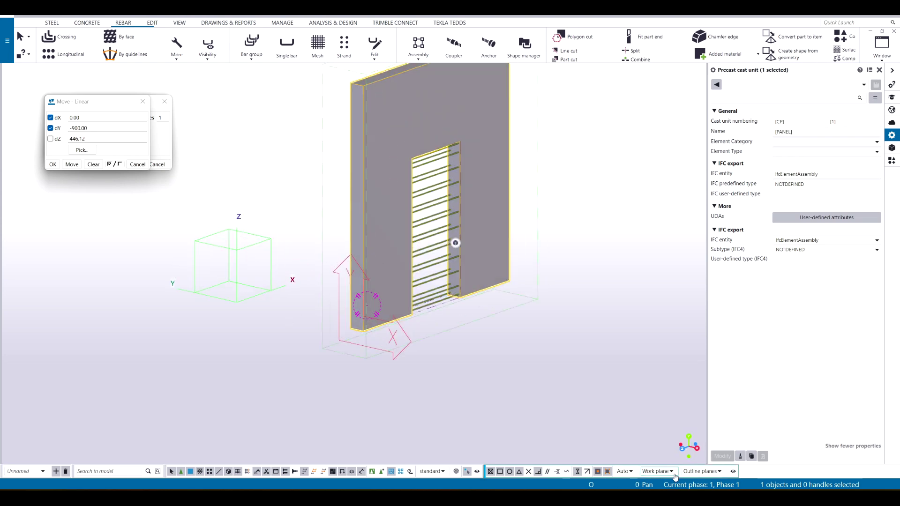
middle_drag(512, 352, 540, 375)
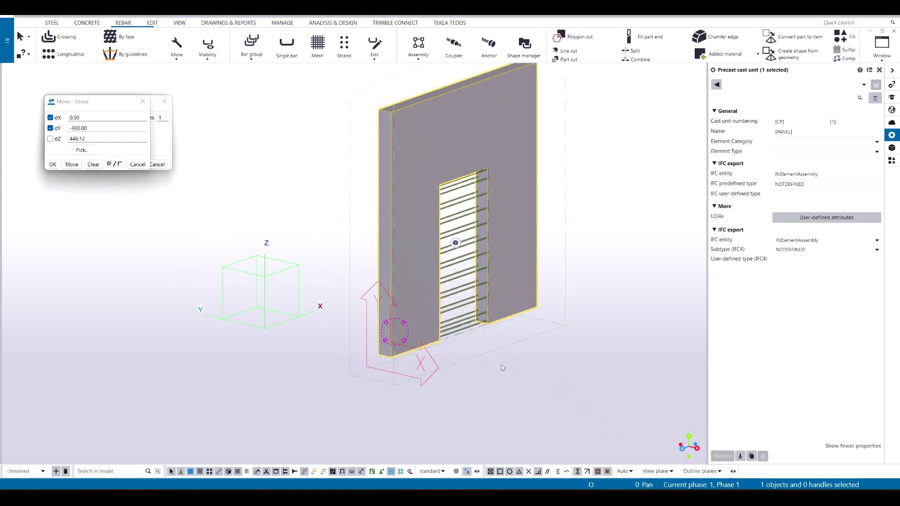
key(ctrl+p)
scroll(437, 343, up, 2)
middle_drag(438, 342, 517, 336)
click(368, 254)
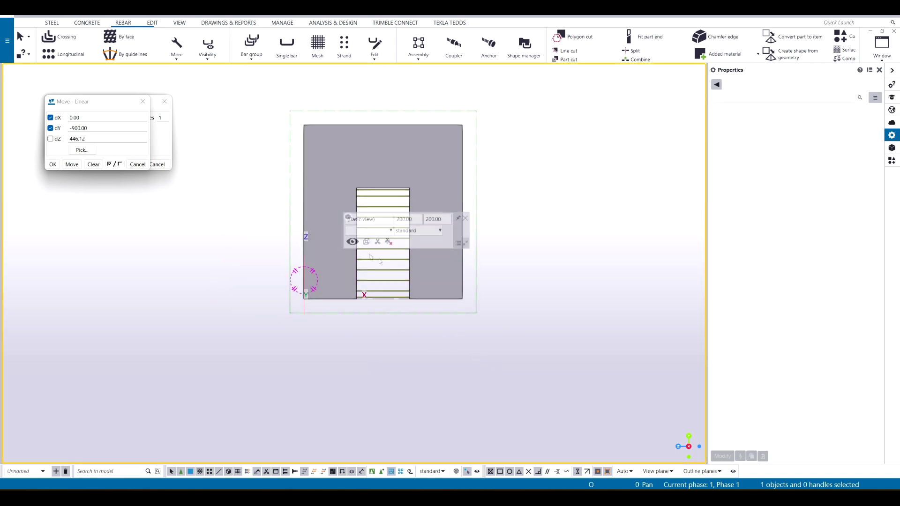
middle_drag(381, 261, 403, 273)
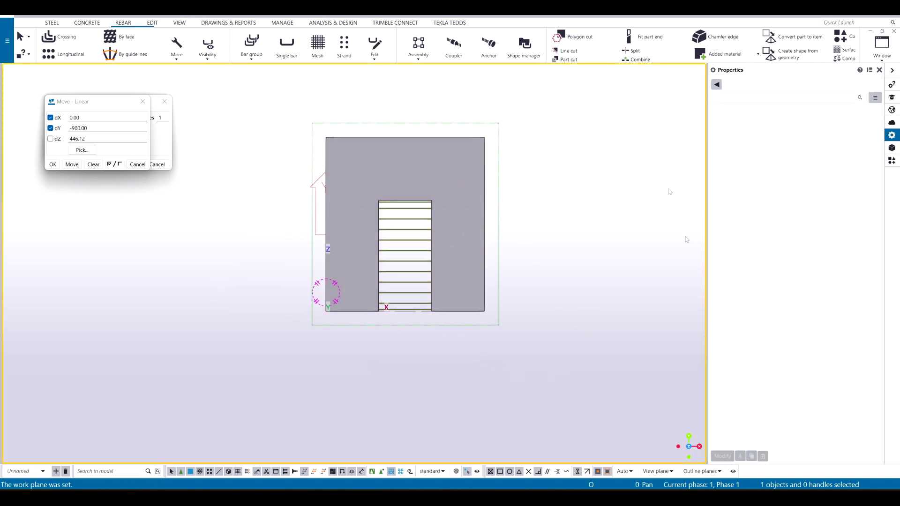
key(ctrl+p)
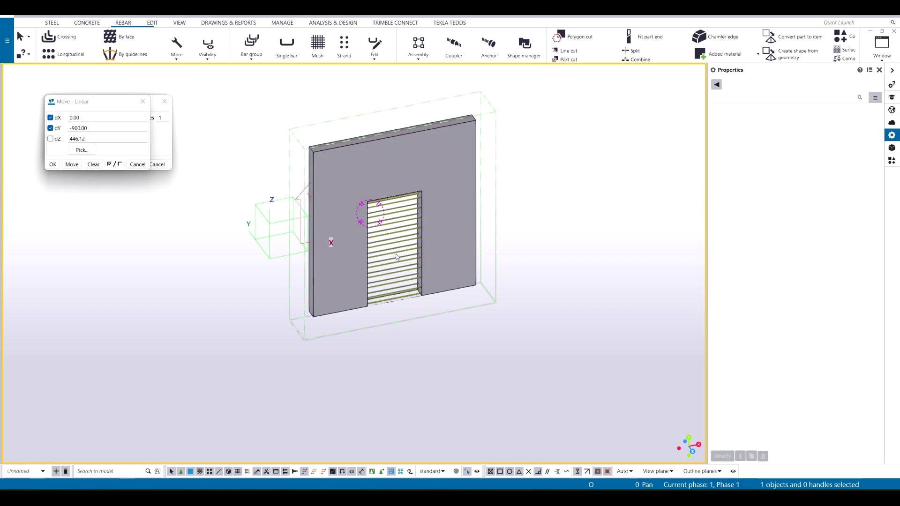
Display the panel as transparent to expose the reinforcing bars around the door opening
key(ctrl+2)
scroll(379, 210, up, 4)
middle_drag(373, 177, 394, 300)
scroll(425, 298, up, 2)
scroll(434, 250, down, 2)
middle_drag(436, 250, 483, 244)
key(ctrl+p)
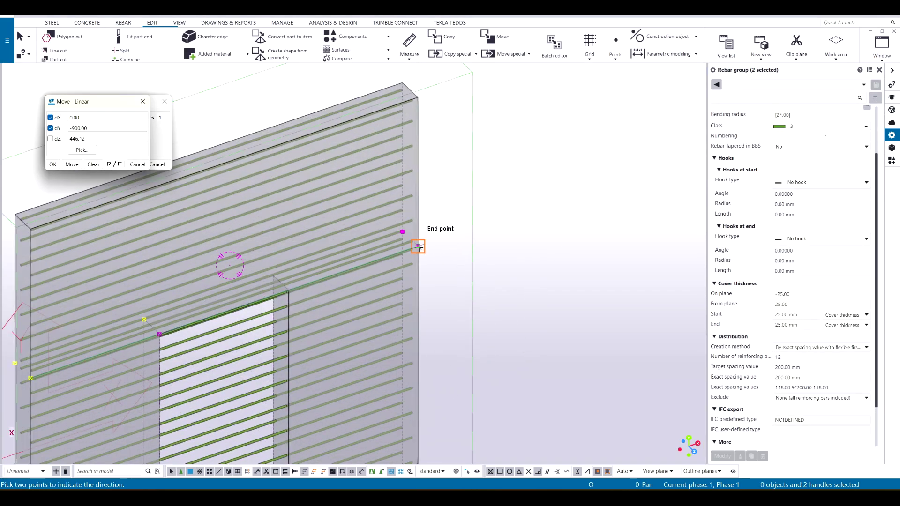
Move the selected end handles of the two lower bar groups -1000 mm in X only, from the panel's outer edge to the door opening's far edge
click(418, 246)
scroll(281, 356, up, 3)
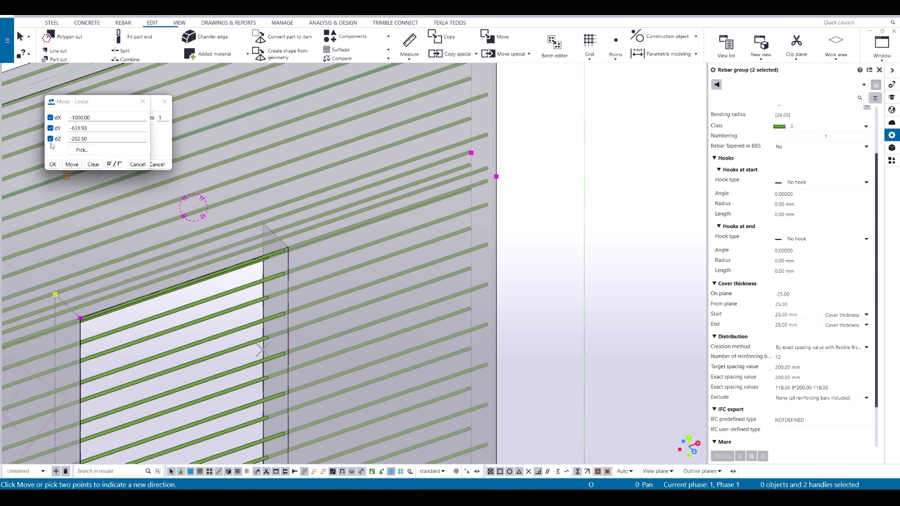
click(50, 129)
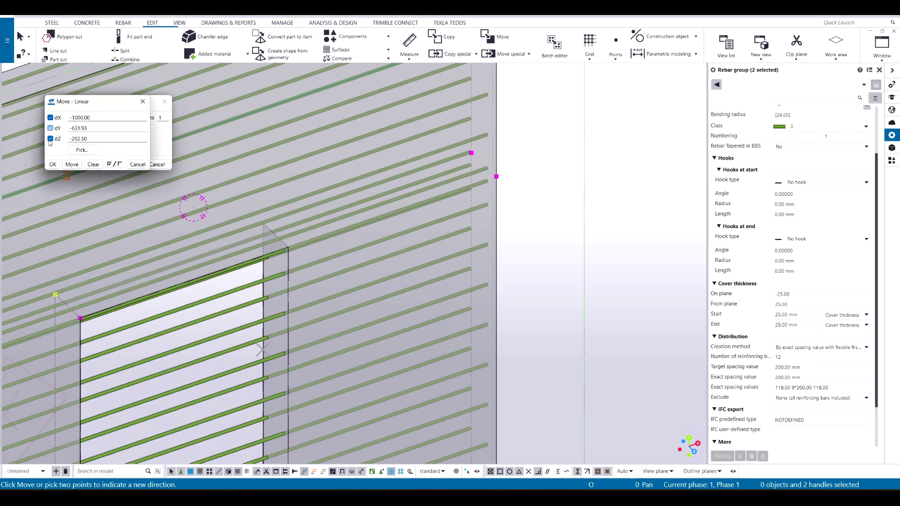
click(72, 165)
Move the same bar end handles another -1000 mm in X only, bringing them to the near edge of the door opening
scroll(468, 244, down, 3)
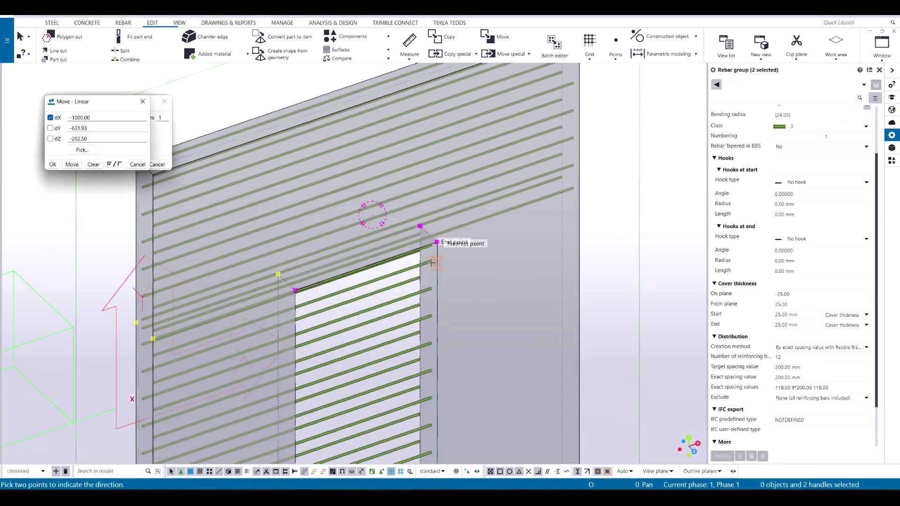
click(437, 276)
scroll(290, 369, up, 2)
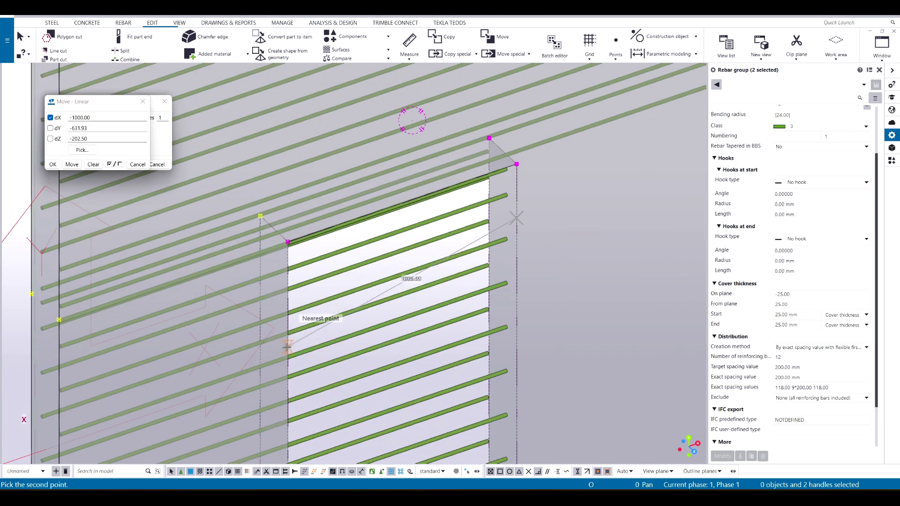
click(51, 128)
click(50, 138)
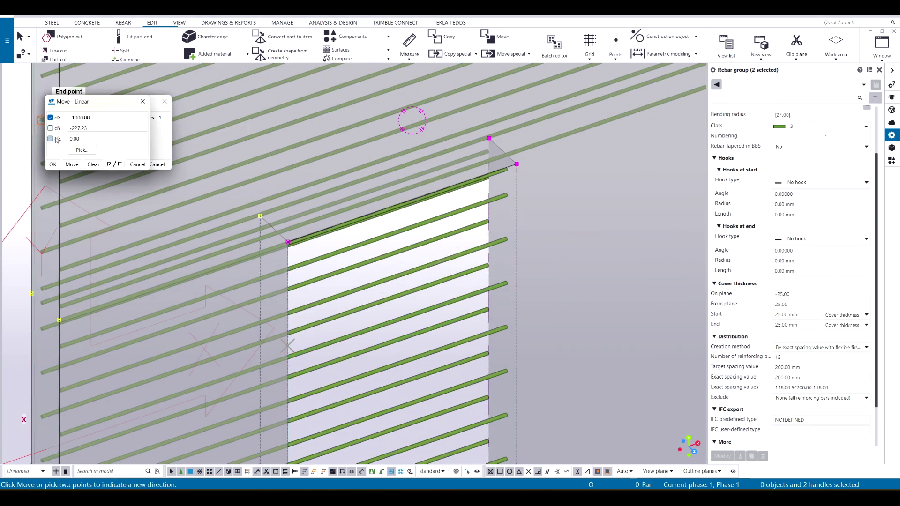
click(72, 164)
Copy the two shortened horizontal bar groups linearly by 2000 mm in X only to the other side of the door opening
scroll(389, 209, down, 3)
scroll(388, 210, up, 3)
ctrl+middle_drag(389, 209, 358, 319)
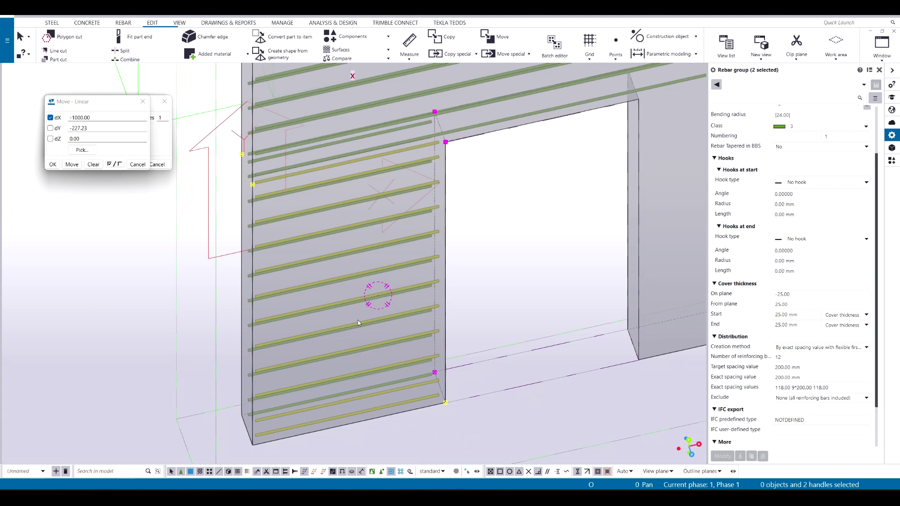
scroll(358, 316, up, 3)
drag(364, 299, 354, 327)
middle_drag(354, 327, 234, 387)
scroll(386, 256, down, 3)
click(230, 382)
scroll(281, 375, down, 2)
scroll(389, 365, up, 3)
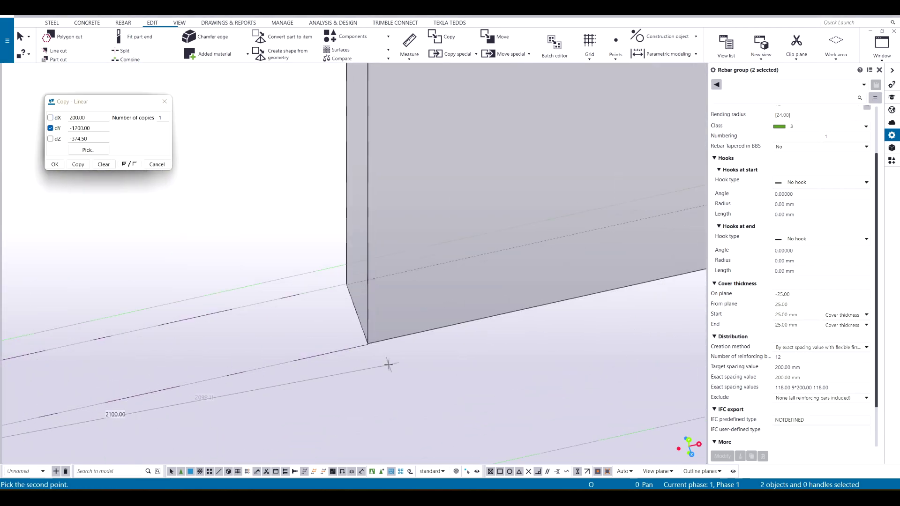
click(50, 128)
click(50, 139)
click(78, 164)
Examine the copied horizontal bars on both sides of the door opening from the front and in 3D
scroll(469, 347, down, 5)
scroll(470, 316, down, 2)
ctrl+middle_drag(448, 306, 361, 344)
key(ctrl+p)
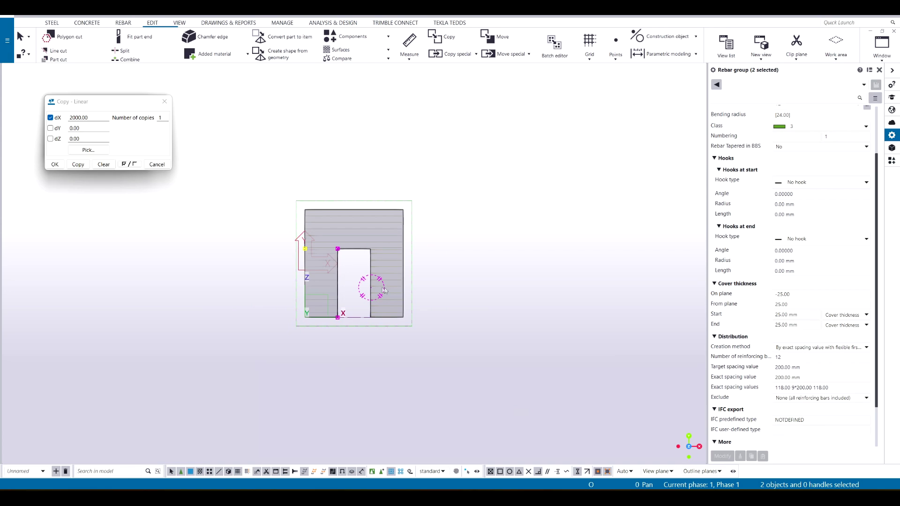
scroll(326, 294, up, 3)
click(576, 215)
key(ctrl+p)
ctrl+middle_drag(409, 263, 357, 274)
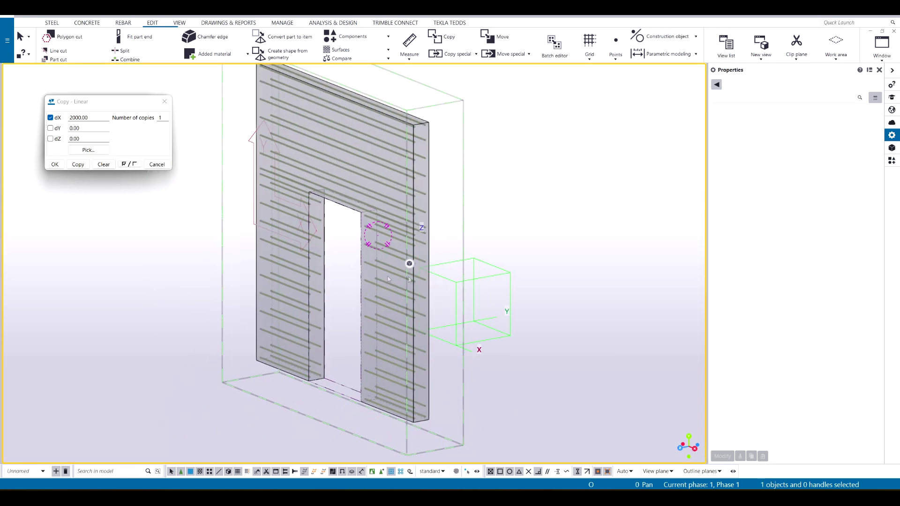
Set the work plane on the panel's top face and change the plane selection to Work plane
scroll(415, 260, up, 3)
mouse_move(415, 261)
ctrl+middle_down()
mouse_move(358, 206)
mouse_move(389, 197)
mouse_move(477, 245)
mouse_move(502, 291)
mouse_move(488, 301)
mouse_move(380, 279)
mouse_move(397, 262)
ctrl+middle_up()
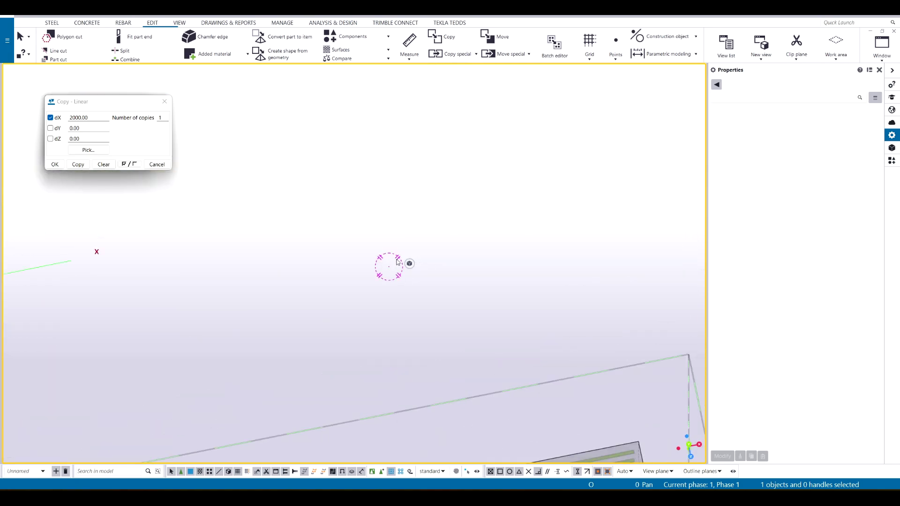
scroll(379, 277, down, 5)
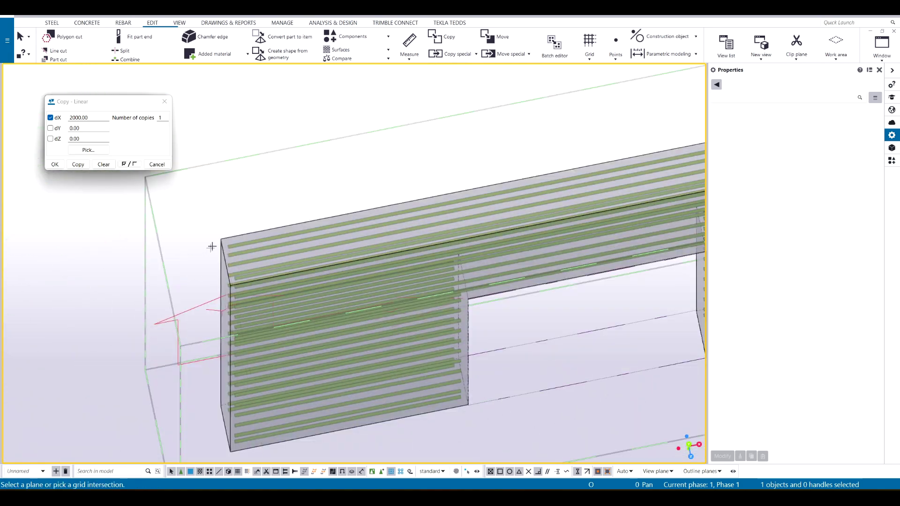
click(220, 240)
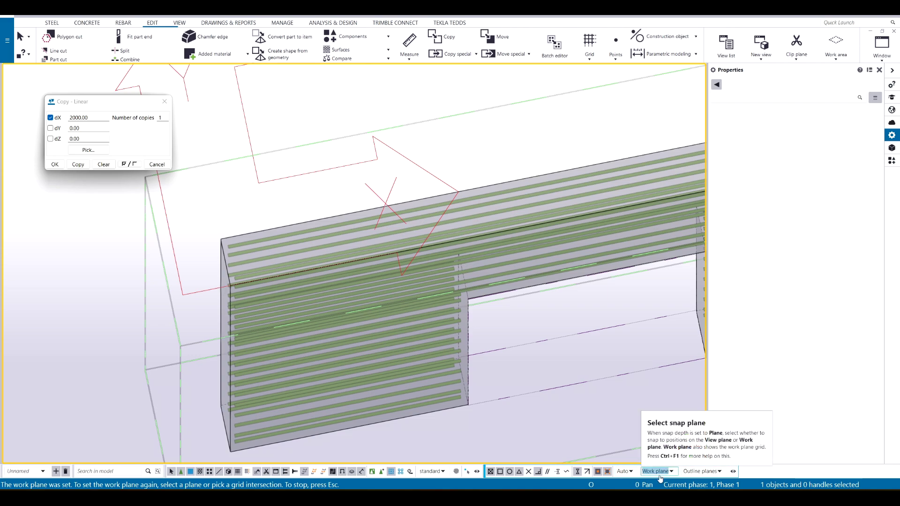
key(Escape)
Inspect the new work plane at the panel's top corner in plan and in 3D
middle_drag(322, 201, 350, 258)
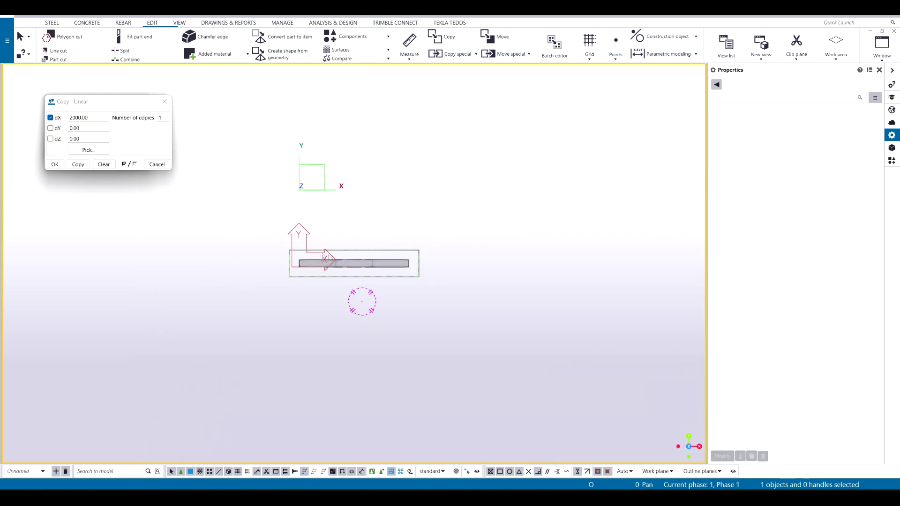
scroll(397, 327, up, 5)
middle_drag(398, 327, 421, 335)
scroll(283, 251, down, 1)
middle_drag(283, 251, 414, 213)
key(ctrl+p)
scroll(414, 213, down, 2)
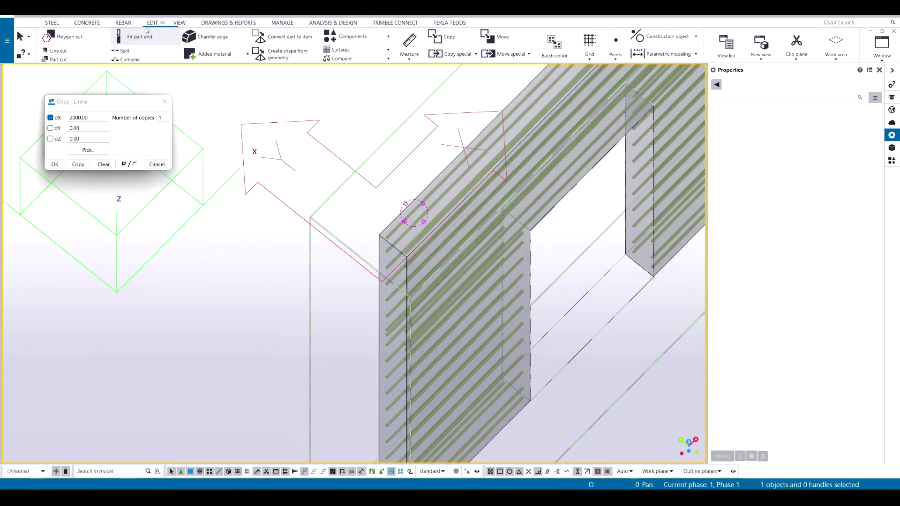
Start a bar group in the panel and define its bar shape along the 3300 mm vertical corner edge, from top to base
click(122, 24)
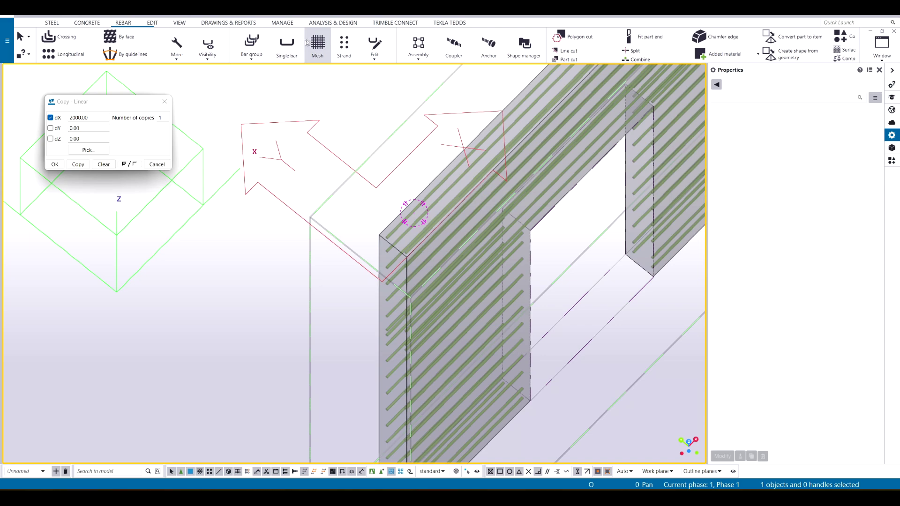
click(251, 43)
scroll(397, 291, up, 3)
click(369, 207)
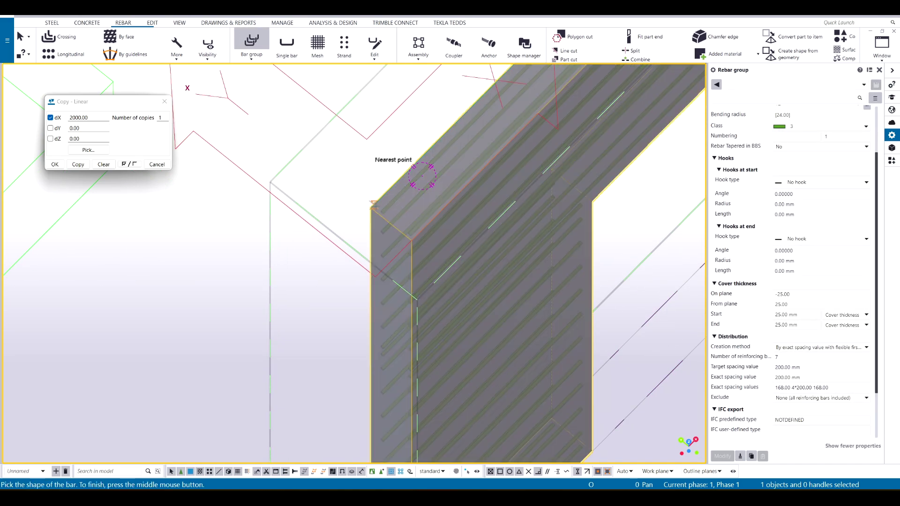
click(372, 208)
scroll(379, 239, down, 3)
middle_drag(410, 422, 418, 297)
scroll(418, 297, up, 1)
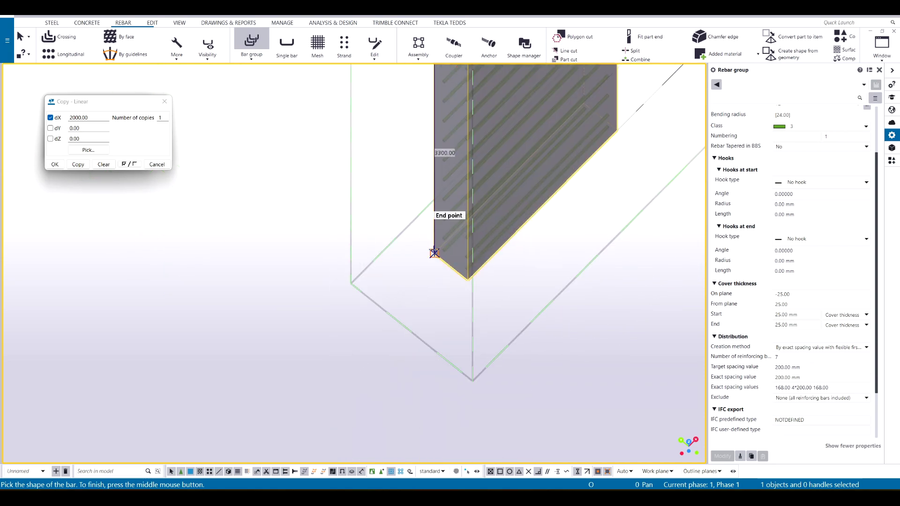
click(434, 253)
scroll(406, 290, down, 2)
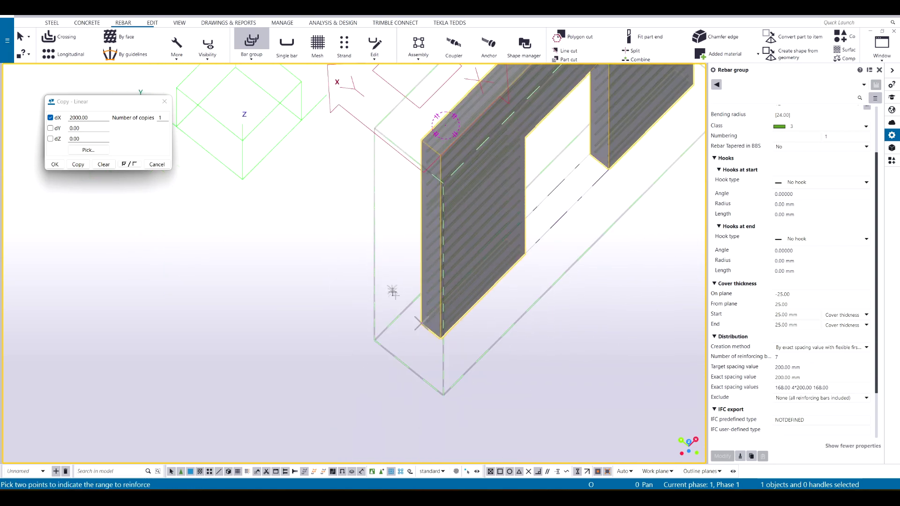
Define the vertical bar group's distribution range along the panel's base, from the outer corner to the door opening's edge
scroll(420, 328, up, 3)
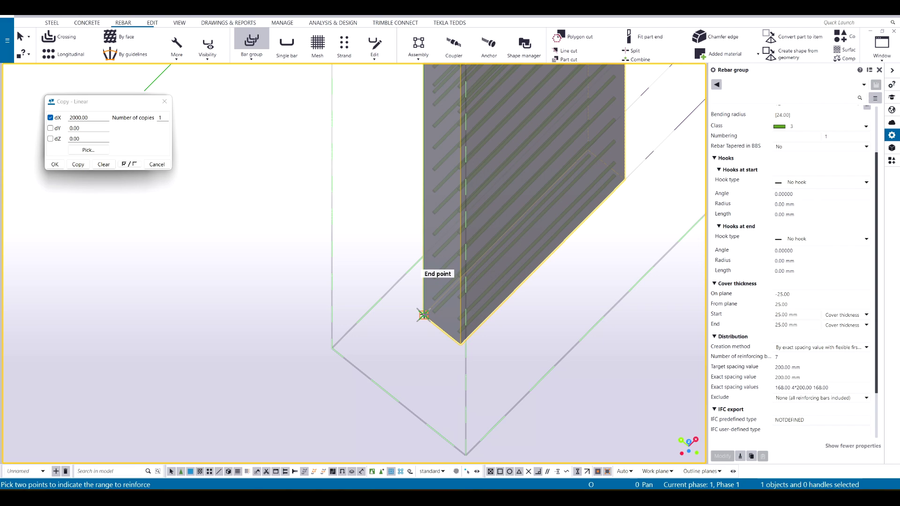
click(421, 315)
scroll(421, 315, up, 3)
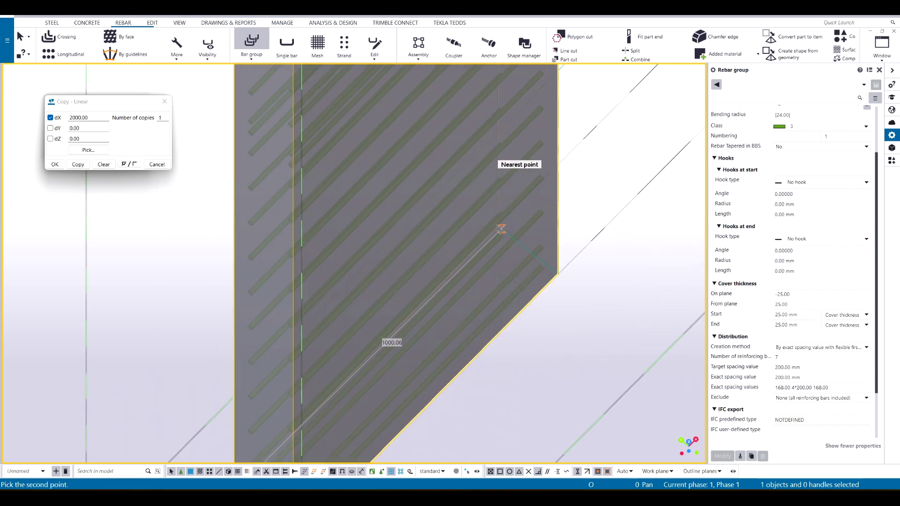
scroll(501, 229, up, 3)
click(492, 215)
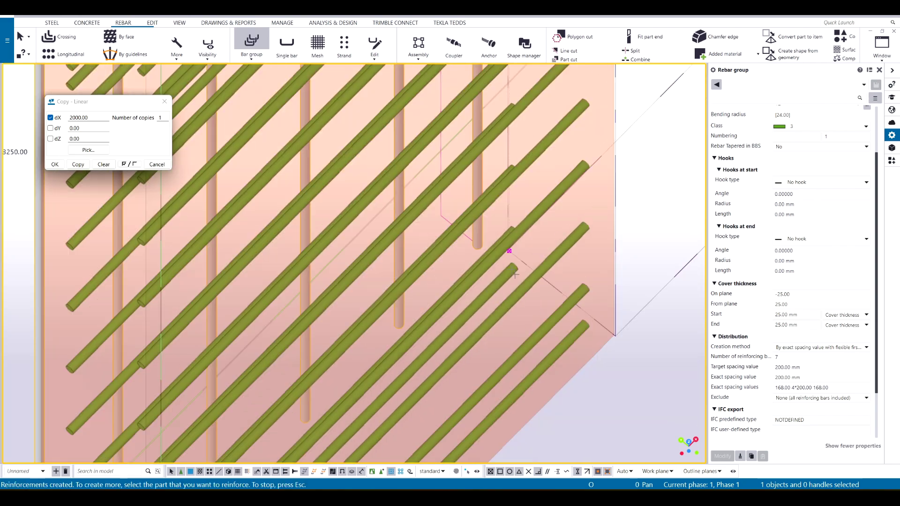
scroll(517, 278, down, 5)
scroll(436, 159, up, 5)
key(Escape)
Set the vertical bar group's on-plane cover thickness to 39 mm so the bars sit inside the horizontal reinforcement
middle_drag(421, 181, 418, 198)
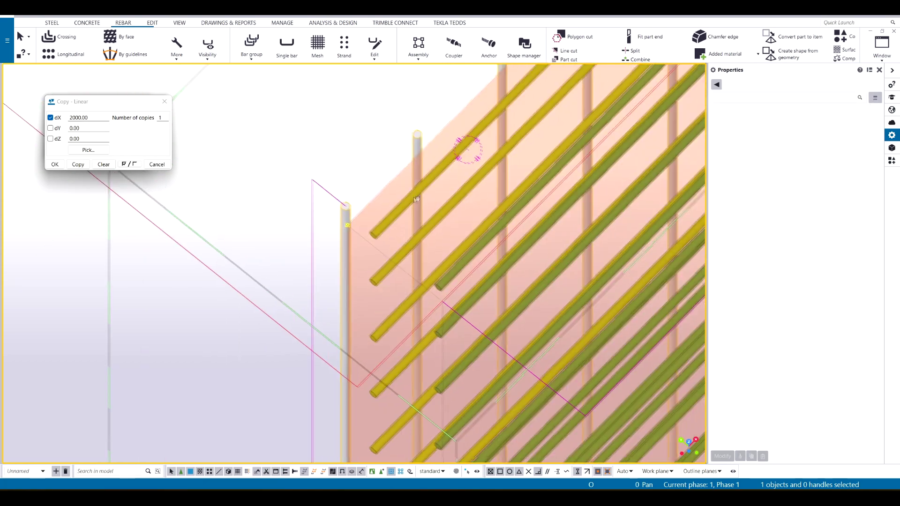
scroll(418, 198, down, 6)
middle_drag(396, 185, 416, 220)
key(ctrl+p)
scroll(299, 277, up, 5)
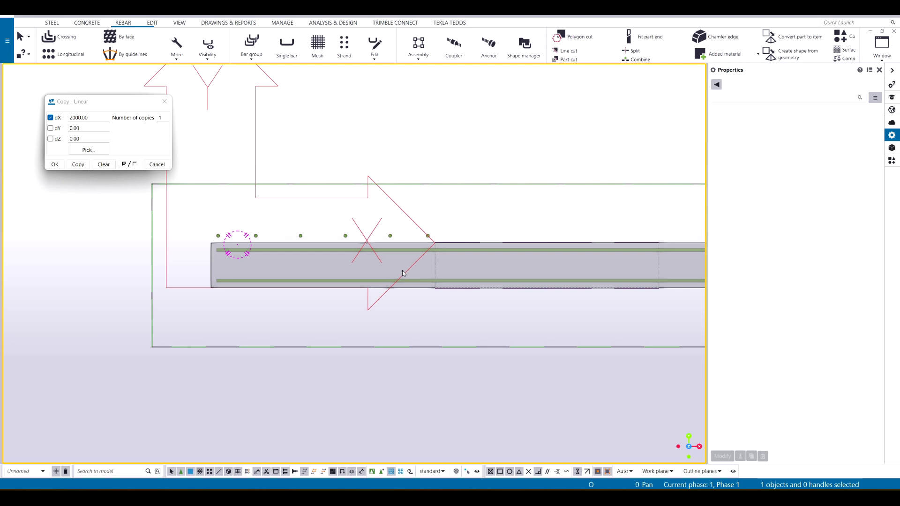
scroll(404, 273, up, 2)
click(384, 220)
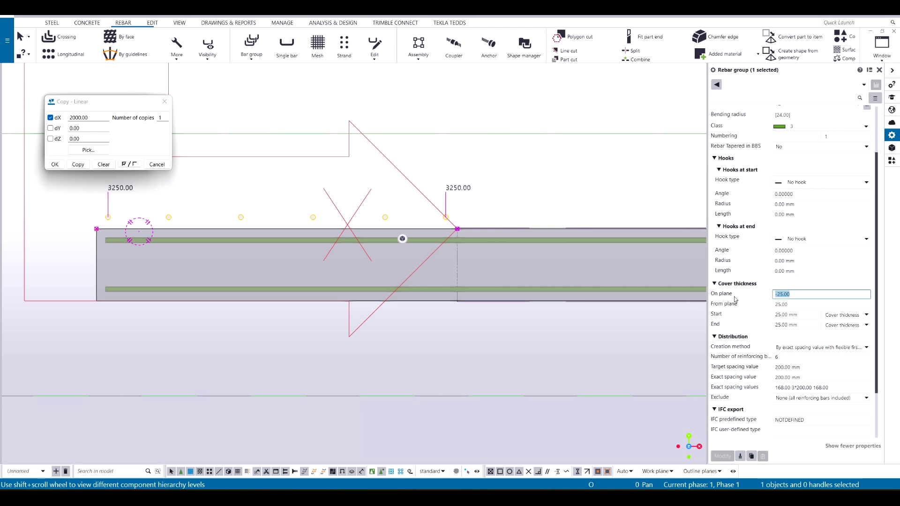
scroll(742, 253, up, 3)
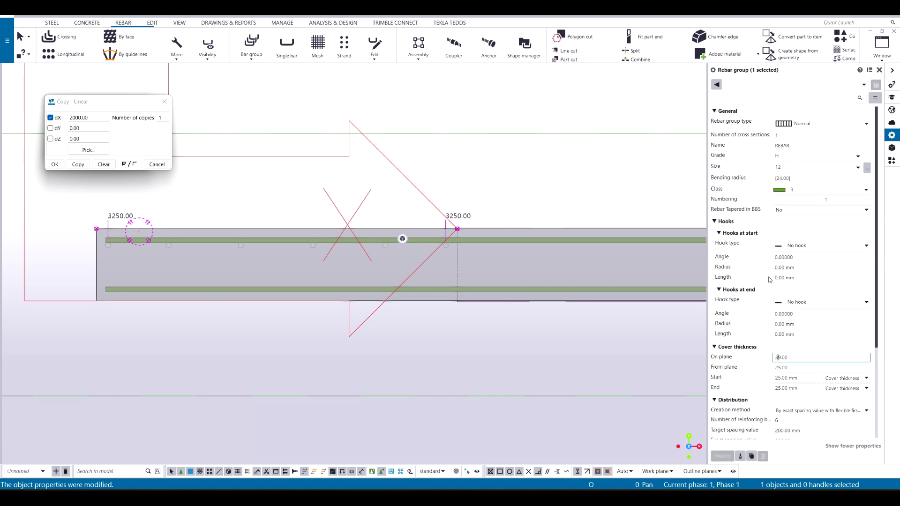
scroll(389, 234, up, 10)
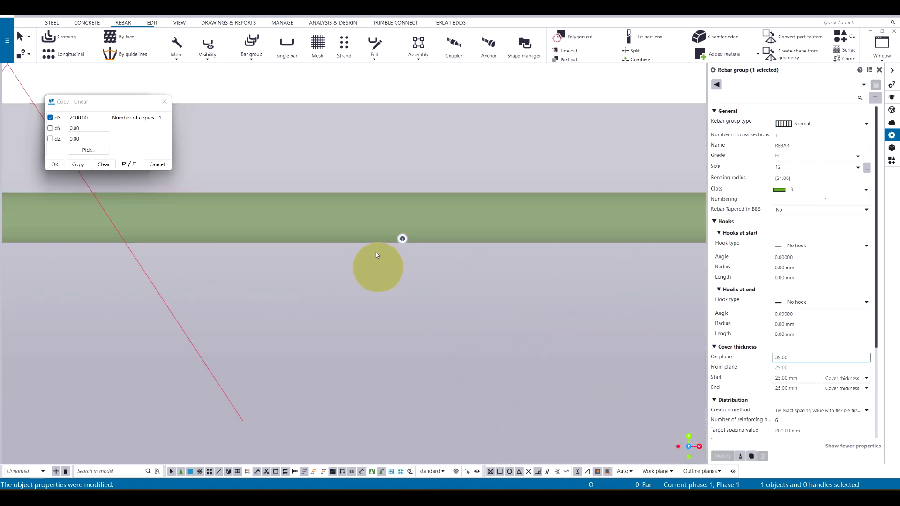
scroll(344, 258, down, 10)
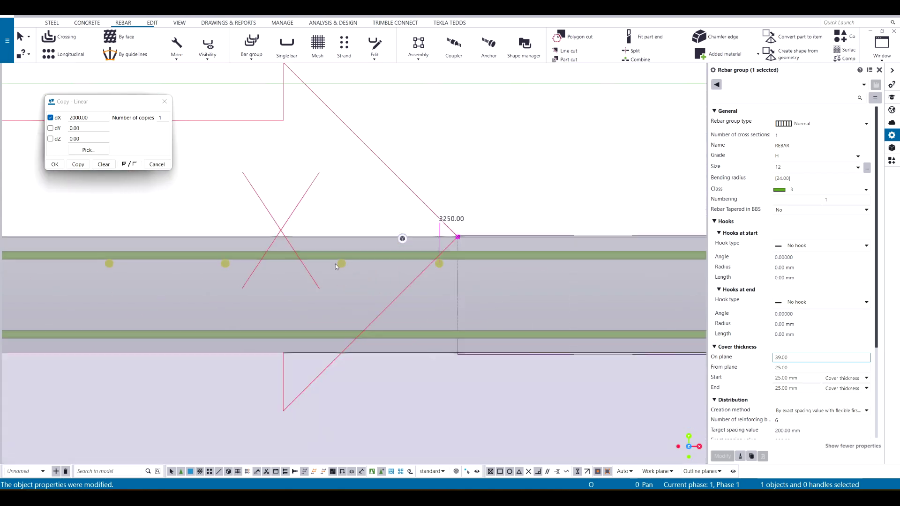
Mirror-copy the vertical bar group to the opposite face about a line through the middle of the panel's thickness
click(203, 264)
scroll(161, 262, down, 2)
middle_drag(161, 261, 246, 245)
scroll(219, 283, up, 3)
right_click(334, 231)
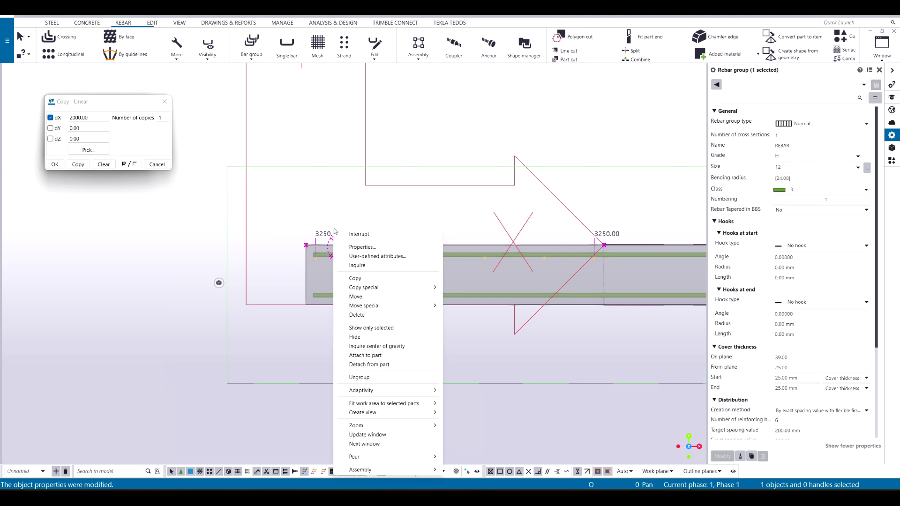
click(463, 306)
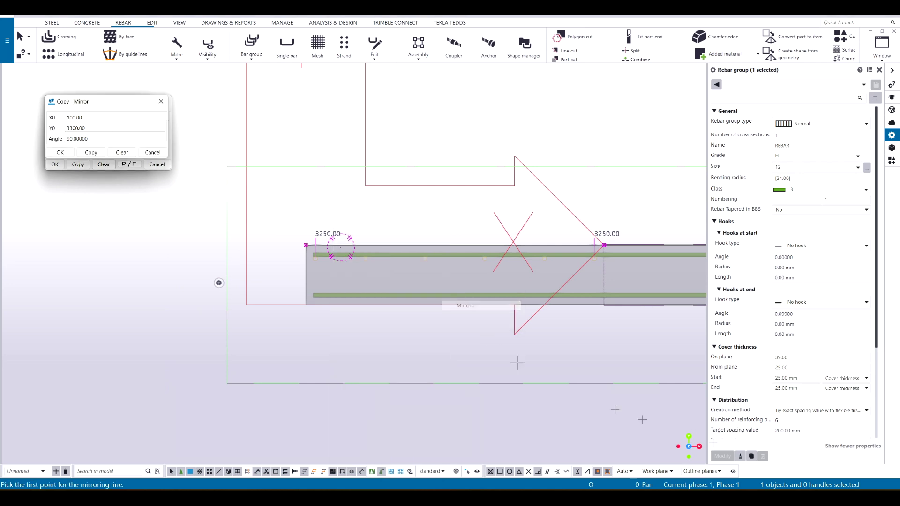
click(305, 275)
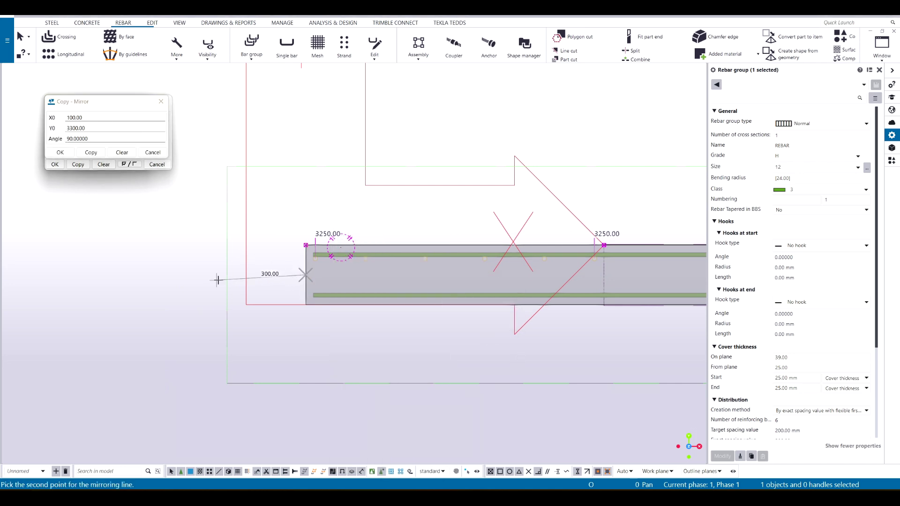
click(92, 154)
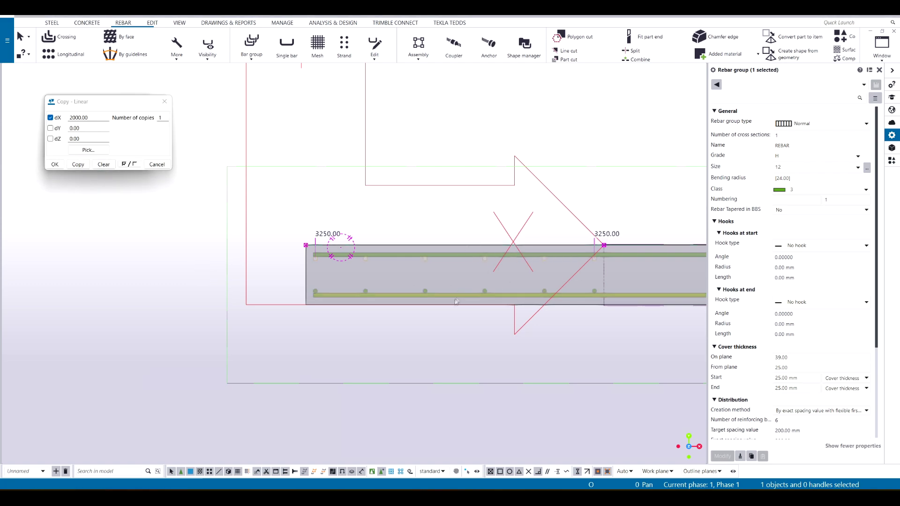
Examine the mirrored vertical bars against the horizontal bars beside the door opening in section and 3D
scroll(444, 291, up, 3)
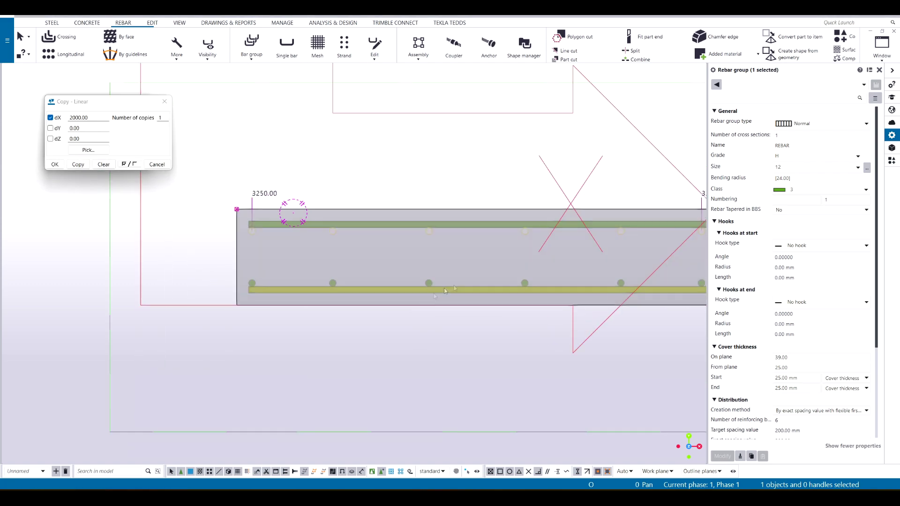
ctrl+middle_drag(402, 280, 350, 117)
scroll(434, 272, up, 2)
ctrl+middle_drag(442, 279, 411, 316)
scroll(513, 145, down, 2)
scroll(427, 239, up, 2)
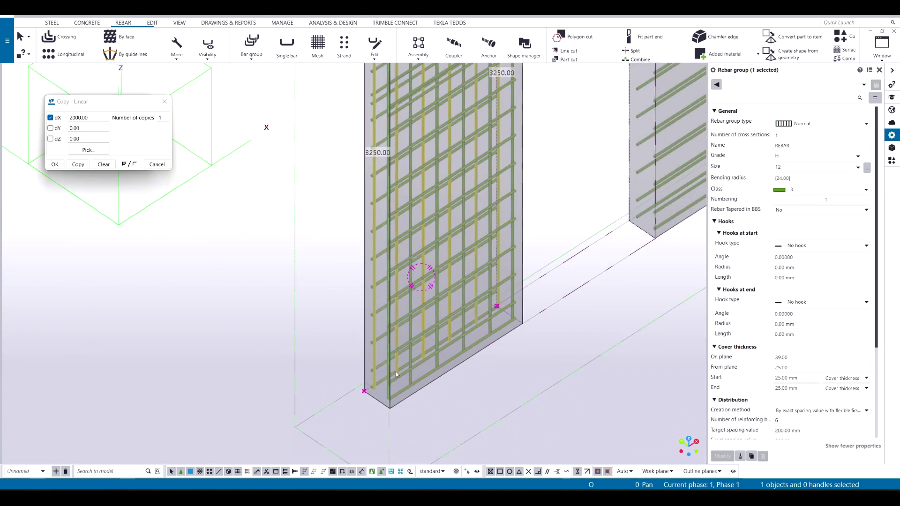
scroll(387, 375, up, 3)
scroll(401, 378, down, 2)
ctrl+middle_drag(385, 285, 398, 247)
scroll(397, 255, up, 2)
scroll(398, 262, down, 1)
Copy both vertical bar groups 2000 mm along X to the panel section on the far side of the door opening
key(ctrl+p)
middle_drag(403, 325, 641, 302)
scroll(536, 249, up, 3)
scroll(589, 204, up, 7)
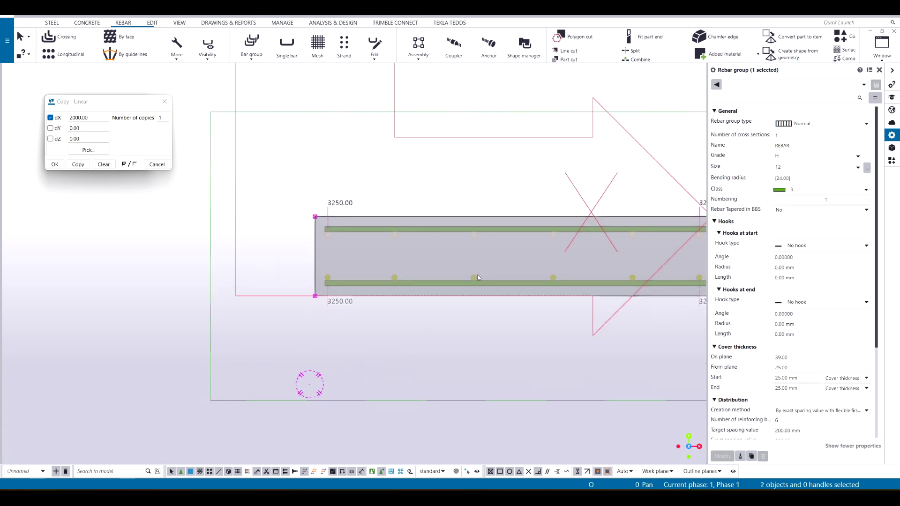
scroll(478, 278, down, 6)
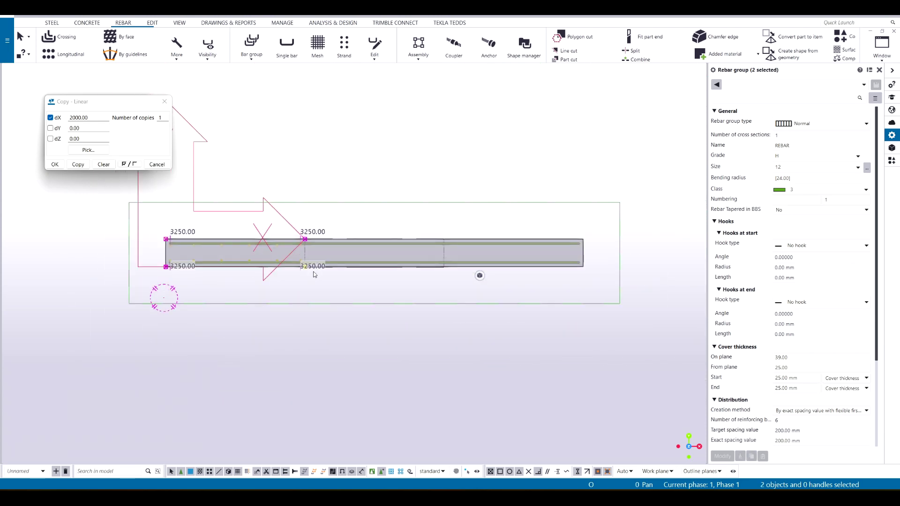
scroll(209, 243, up, 2)
click(143, 234)
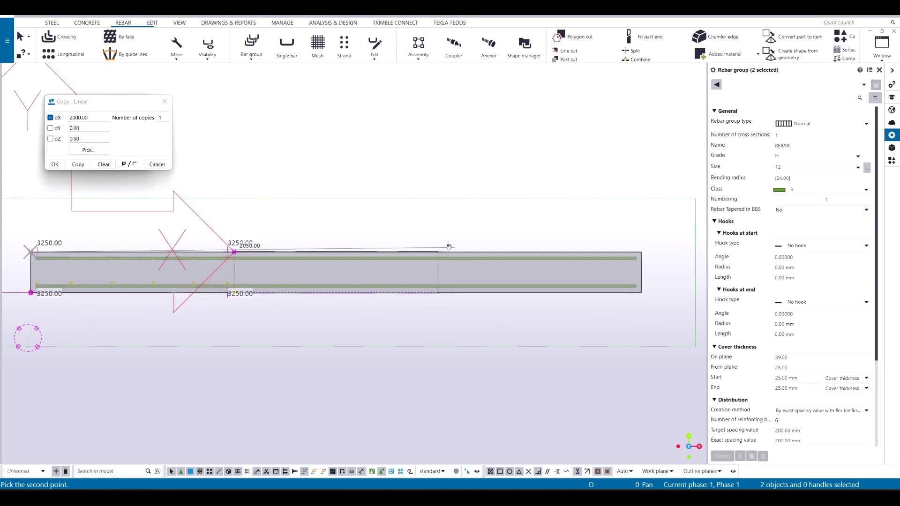
click(78, 165)
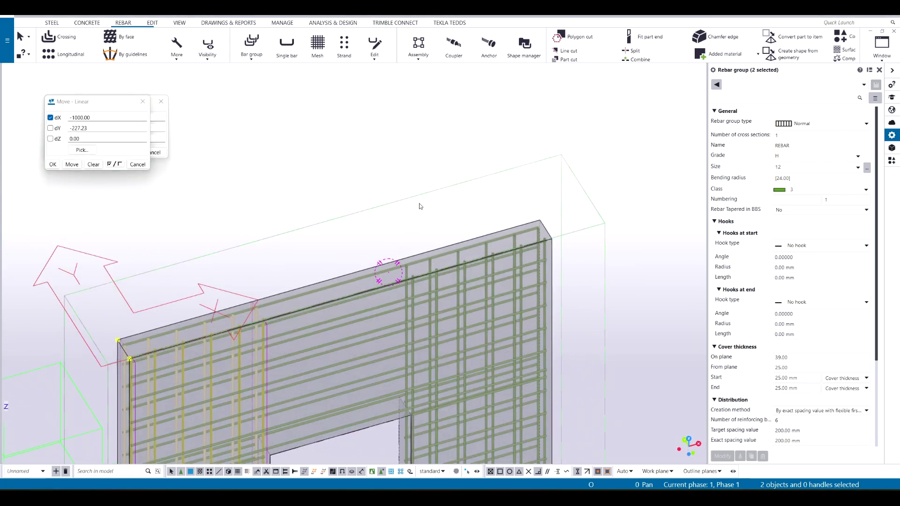
Copy all four vertical bar groups by -1000 mm along X, taking the distance between the corners of the door opening's head
scroll(420, 205, down, 3)
middle_drag(445, 340, 407, 206)
scroll(406, 206, up, 3)
ctrl+click(407, 207)
ctrl+click(397, 200)
middle_drag(335, 223, 332, 260)
key(ctrl+c)
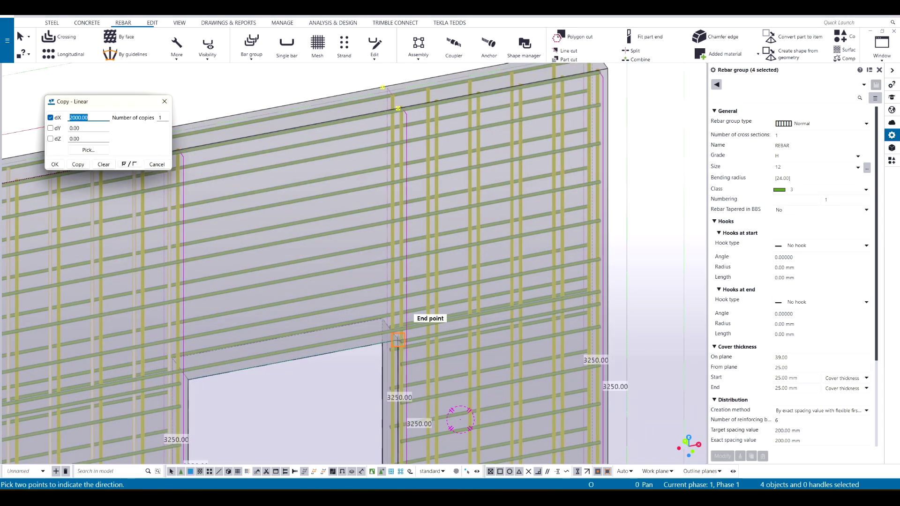
click(398, 339)
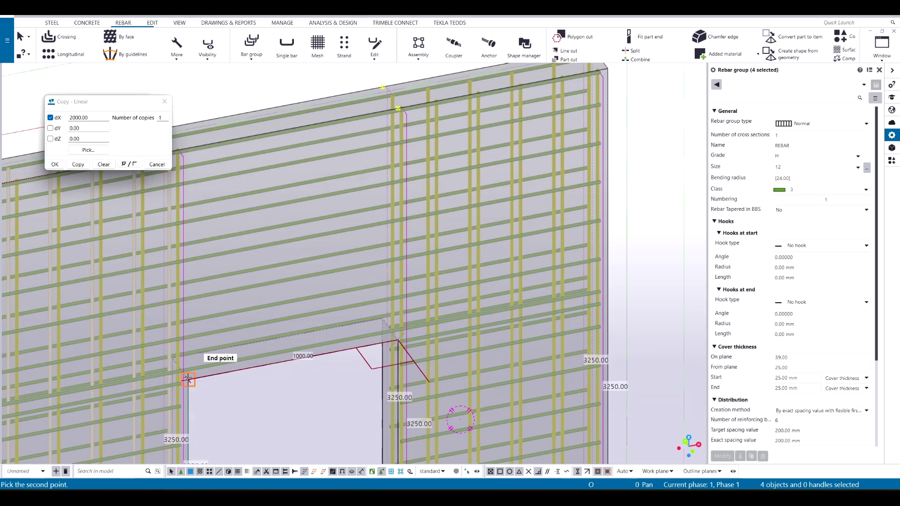
click(77, 165)
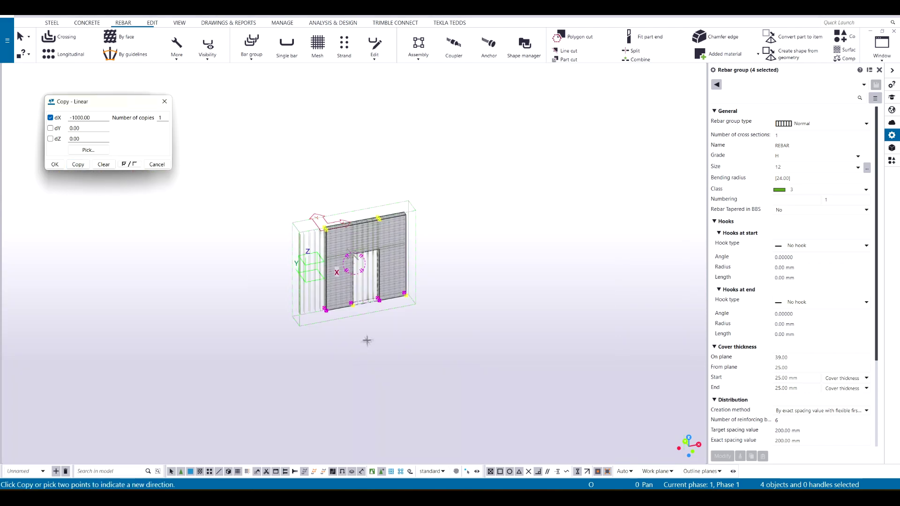
Move the lower handles of the two vertical bar groups crossing the door opening up 2100 mm in Z only, to the opening's head
scroll(372, 270, up, 5)
key(Escape)
drag(385, 263, 354, 309)
scroll(356, 312, down, 2)
middle_drag(356, 311, 316, 207)
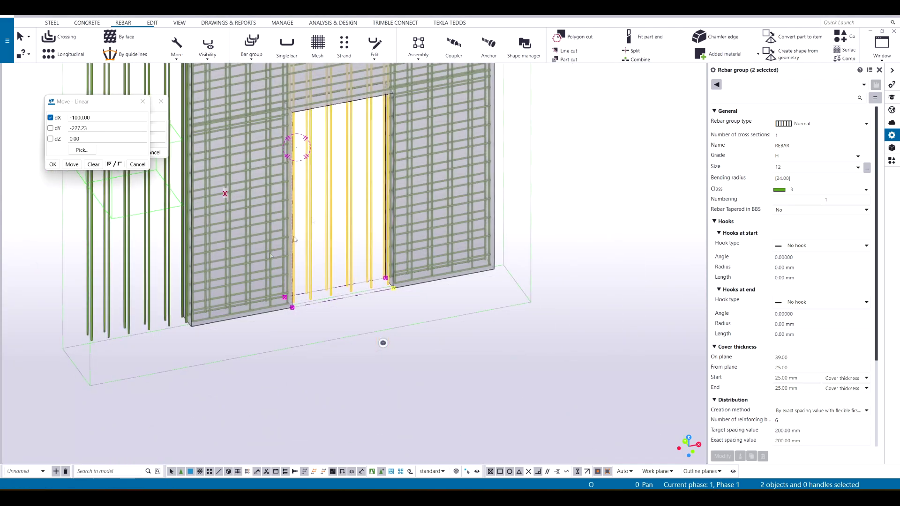
alt+drag(529, 391, 529, 391)
middle_drag(421, 313, 456, 365)
key(Return)
scroll(439, 349, up, 5)
click(435, 318)
scroll(435, 323, down, 3)
scroll(398, 269, up, 5)
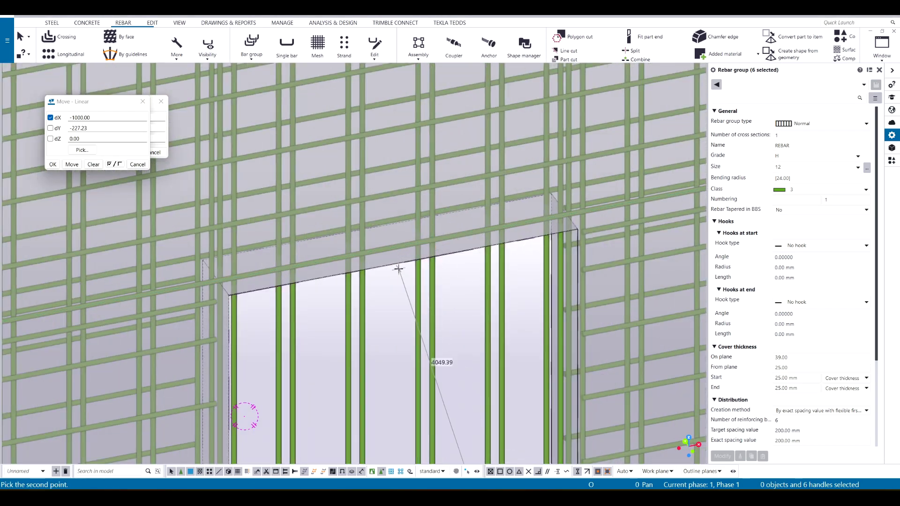
click(56, 121)
click(56, 129)
click(72, 164)
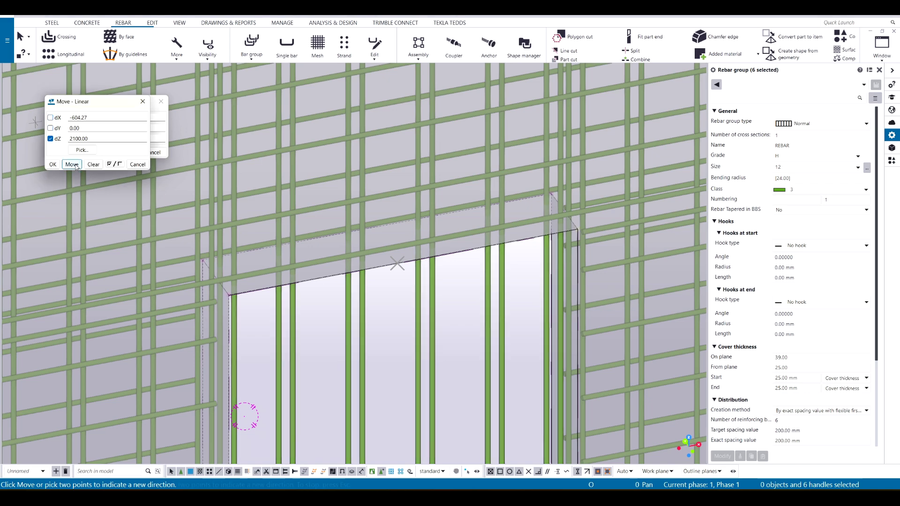
Delete the surplus vertical bar groups standing outside the panel's outer edge
scroll(397, 320, down, 5)
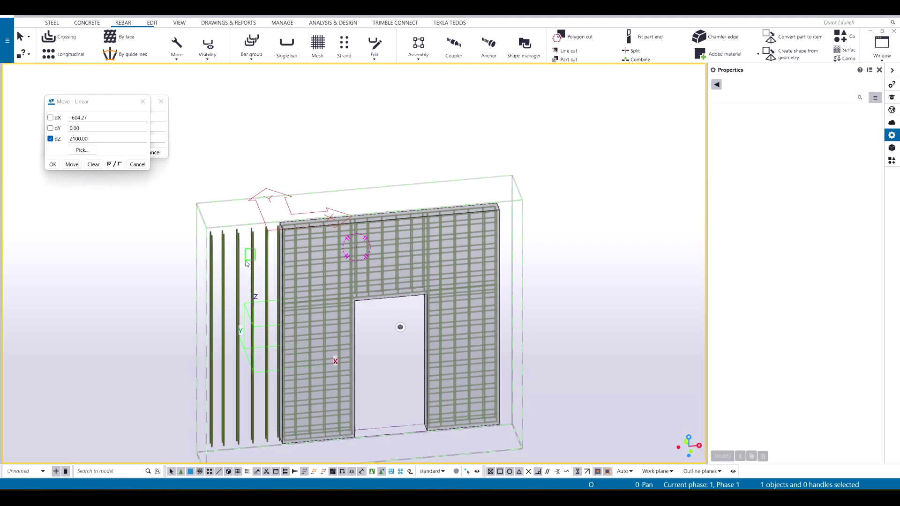
drag(245, 261, 243, 267)
key(Delete)
Examine the panel's horizontal and vertical reinforcement around the door opening from both faces and the outer edge
middle_drag(244, 268, 291, 270)
scroll(366, 256, up, 4)
ctrl+middle_drag(487, 259, 501, 296)
scroll(501, 296, up, 5)
scroll(513, 213, down, 10)
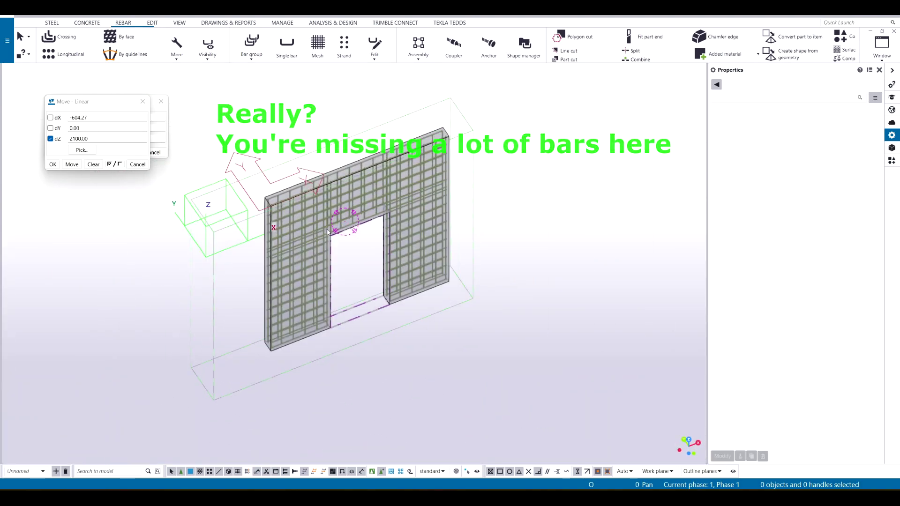
scroll(390, 239, up, 4)
ctrl+middle_drag(392, 252, 324, 239)
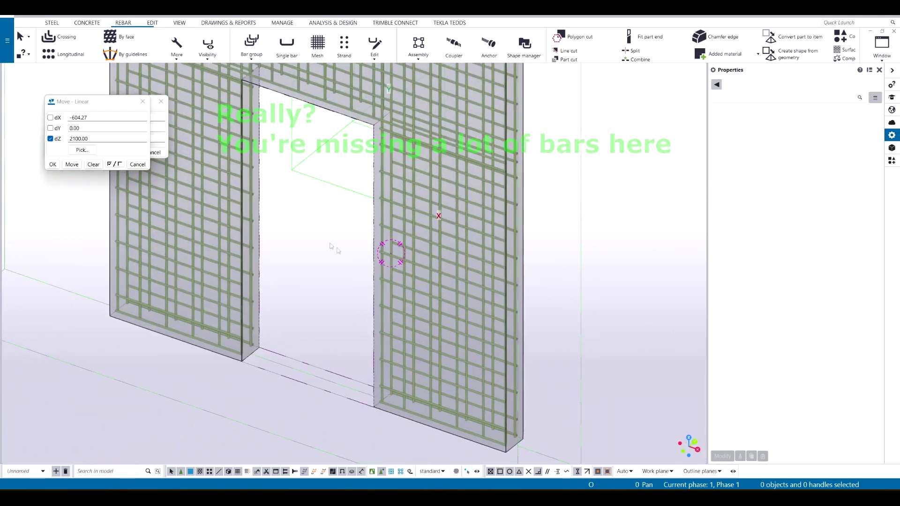
scroll(348, 265, down, 2)
middle_drag(411, 231, 368, 247)
ctrl+middle_drag(402, 307, 457, 171)
scroll(450, 172, up, 2)
scroll(435, 208, up, 1)
mouse_move(435, 208)
middle_down()
mouse_move(434, 238)
mouse_move(454, 252)
middle_up()
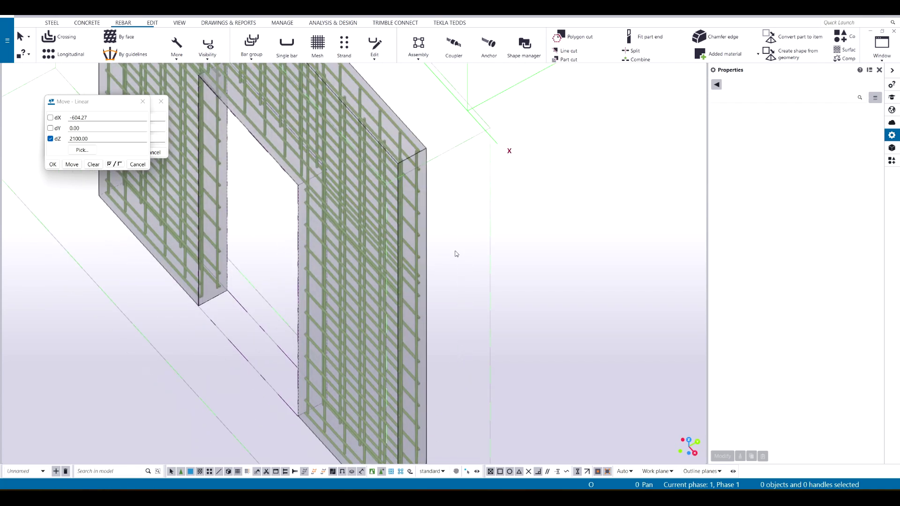
Set the work plane to the panel's narrow end face and check its orientation in plan and 3D
scroll(455, 254, down, 3)
scroll(426, 338, up, 5)
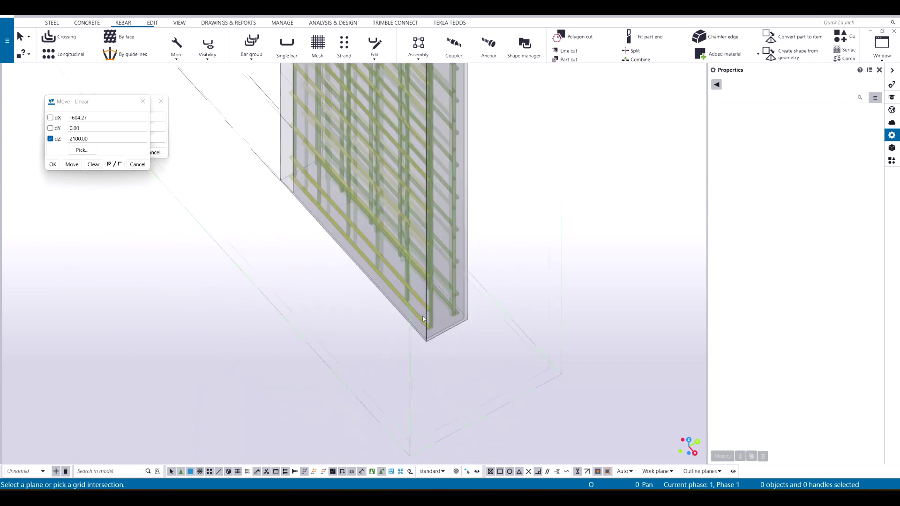
key(Escape)
middle_drag(512, 279, 478, 335)
key(ctrl+p)
scroll(355, 320, up, 2)
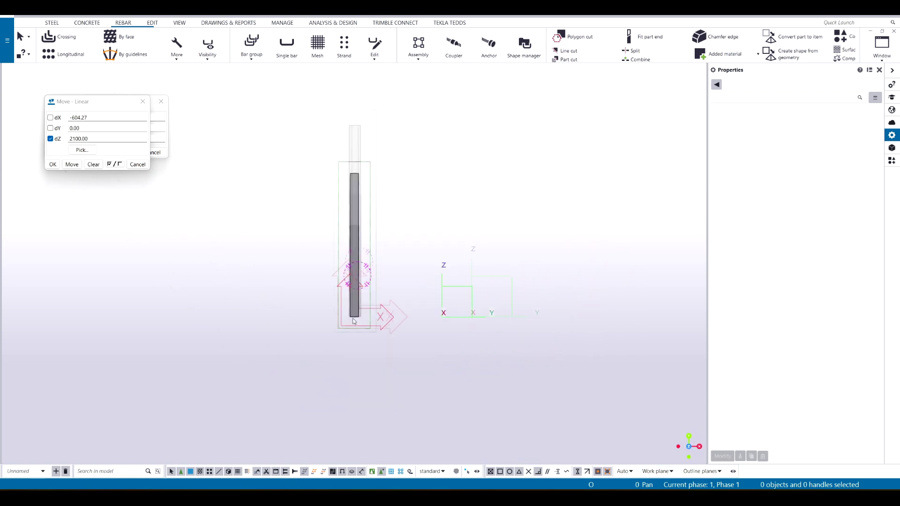
scroll(347, 307, up, 5)
ctrl+middle_drag(377, 191, 361, 253)
scroll(390, 318, up, 2)
middle_drag(391, 318, 405, 300)
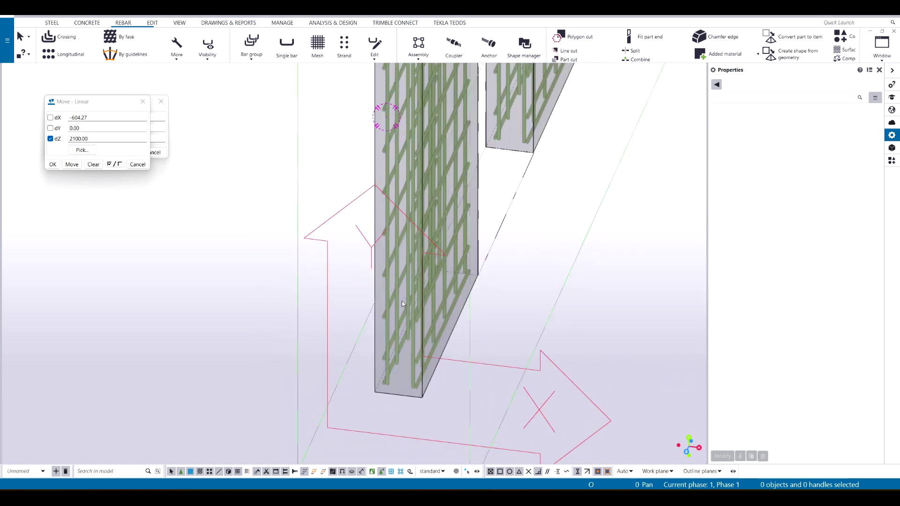